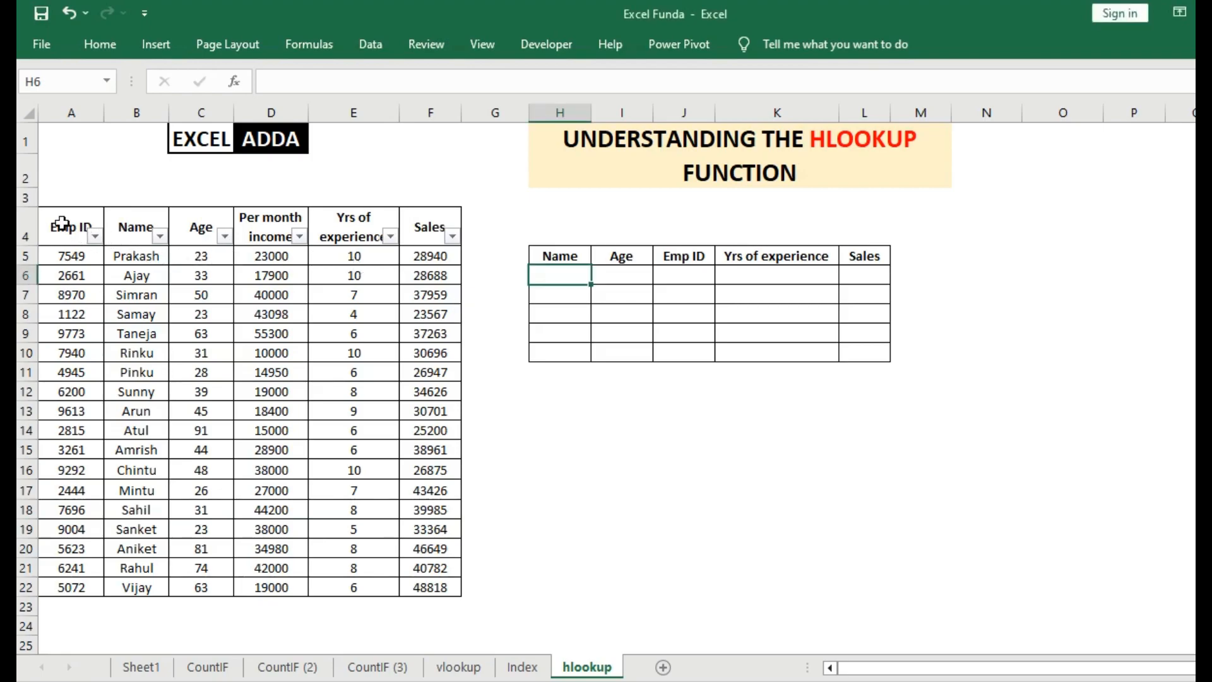
Examine the employee data table in A4:F22 and the empty results table in H5:L10.
{"action": "left_click_drag", "start_coordinate": [61, 224], "coordinate": [69, 509]}
{"action": "left_click_drag", "start_coordinate": [130, 231], "coordinate": [434, 475]}
{"action": "left_click", "coordinate": [547, 468]}
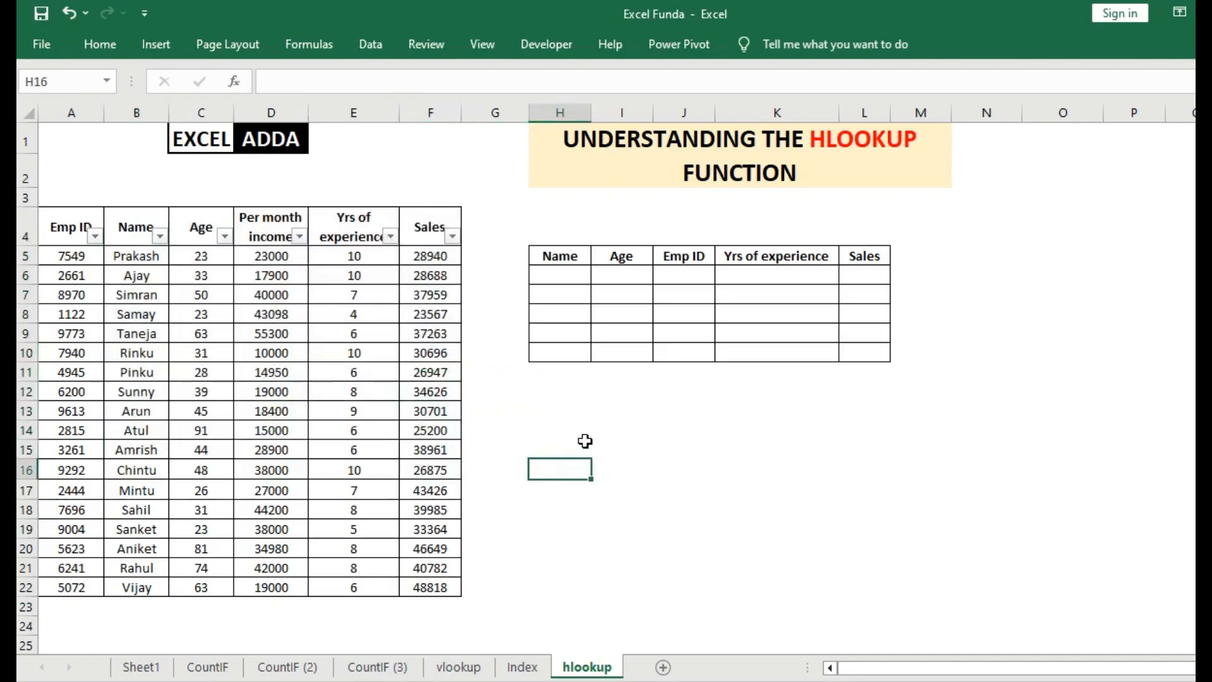
{"action": "left_click", "coordinate": [593, 409]}
{"action": "left_click", "coordinate": [559, 412]}
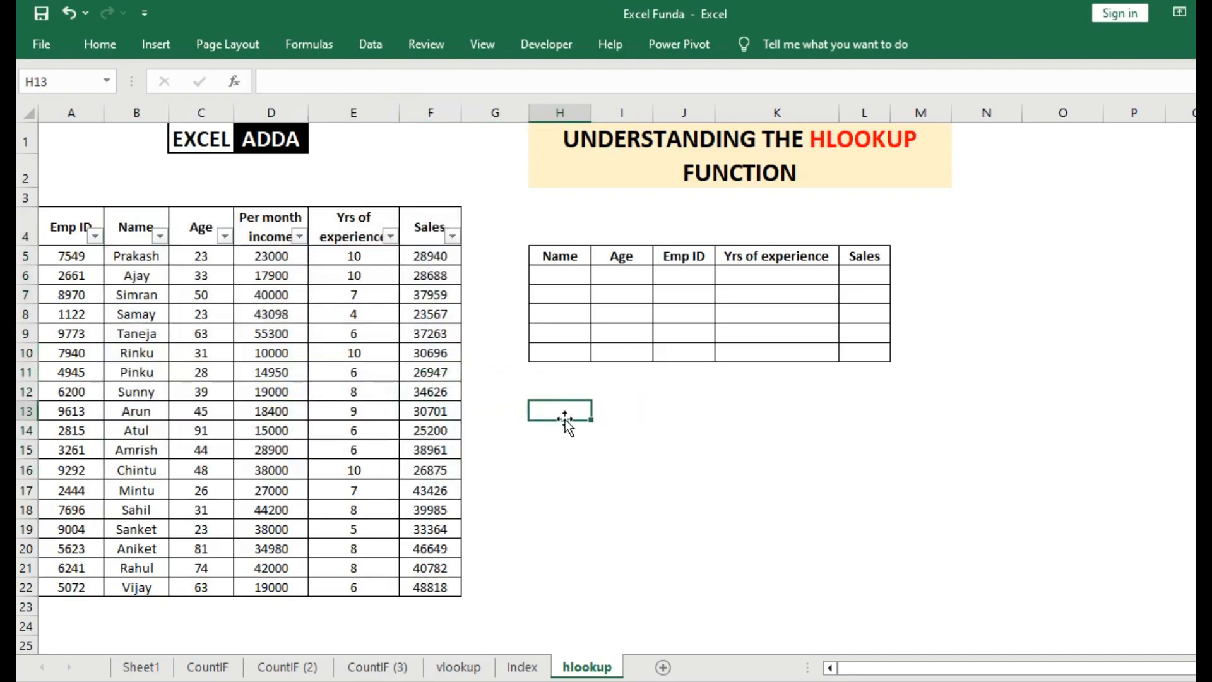
{"action": "left_click", "coordinate": [622, 409]}
{"action": "left_click", "coordinate": [675, 409]}
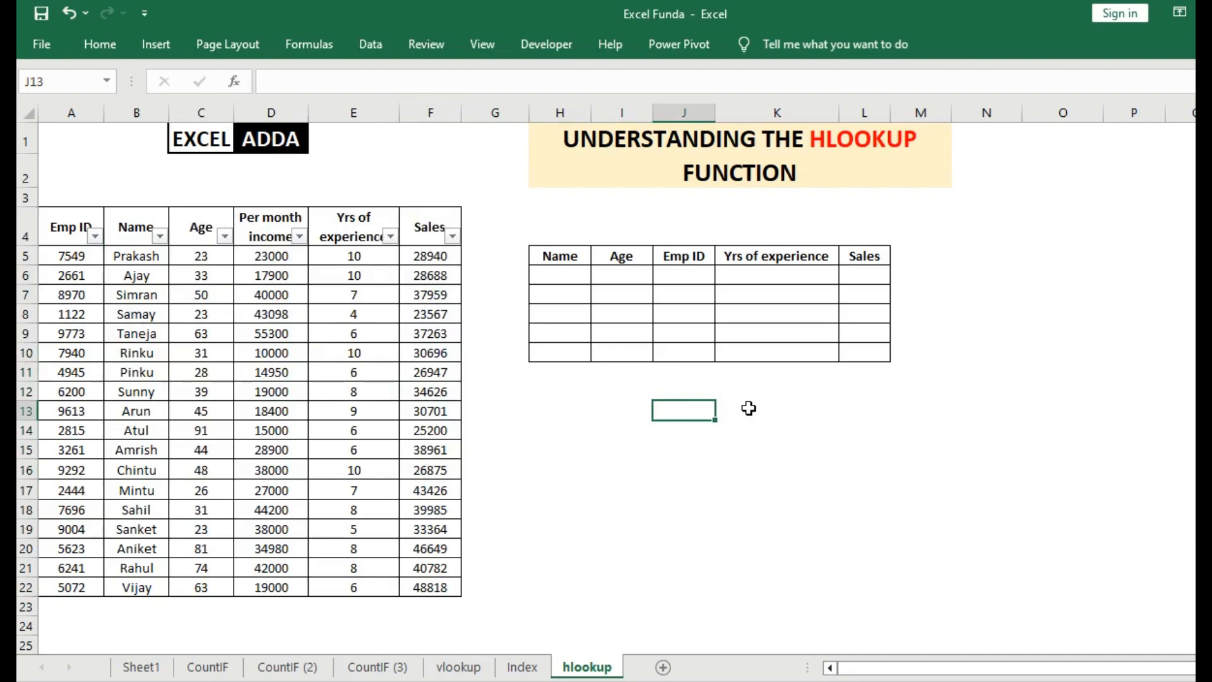
{"action": "left_click", "coordinate": [749, 409]}
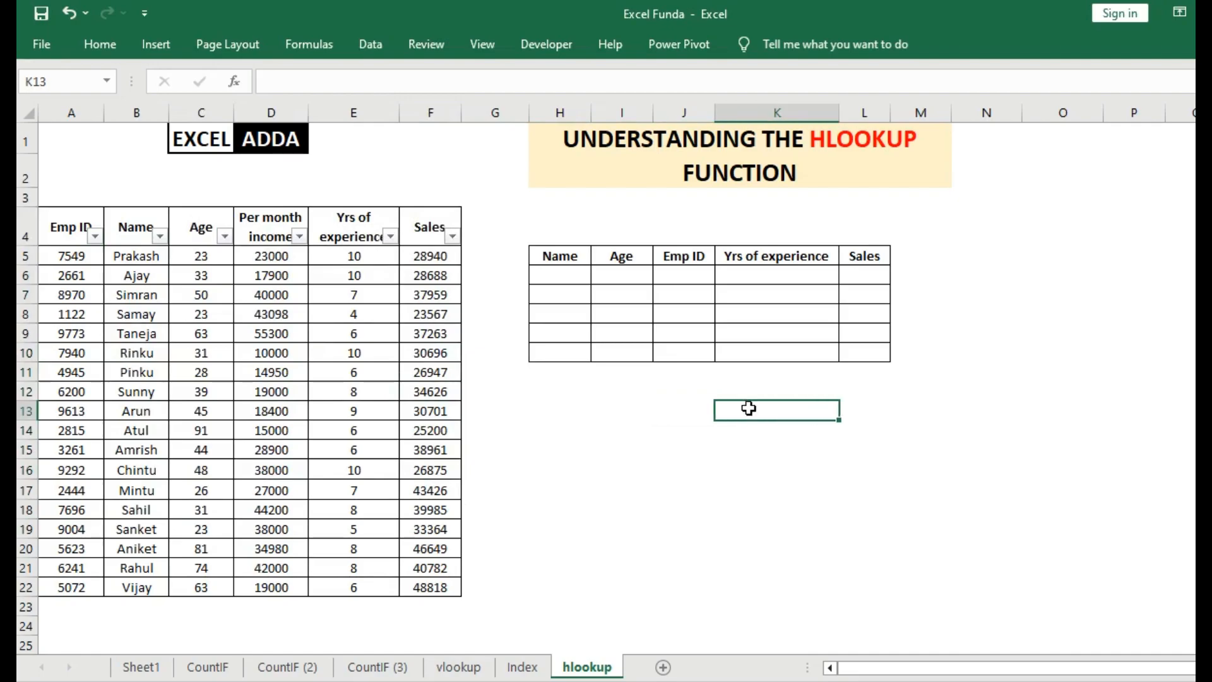
{"action": "left_click", "coordinate": [555, 410]}
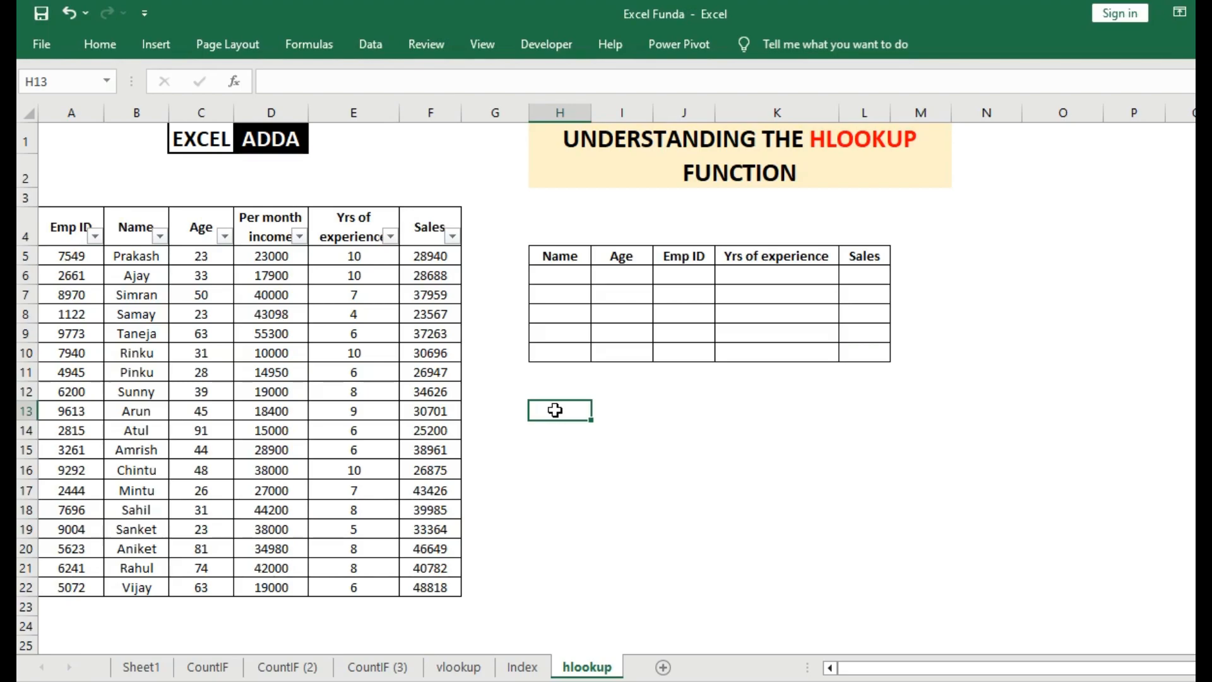
{"action": "left_click_drag", "start_coordinate": [540, 253], "coordinate": [881, 346]}
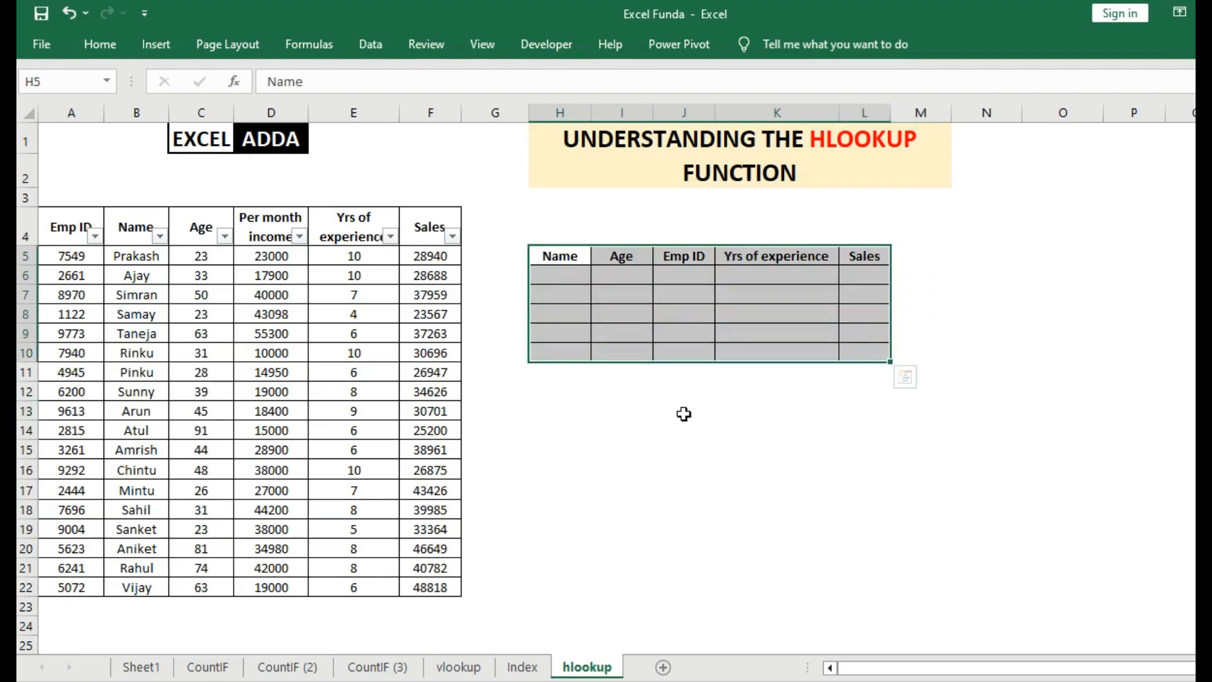
{"action": "left_click", "coordinate": [588, 414]}
{"action": "left_click", "coordinate": [572, 444]}
Start an HLOOKUP formula in cell H13 with header cell H5 as lookup value and $A$4:$F$22 as absolute table array.
{"action": "left_click", "coordinate": [566, 418]}
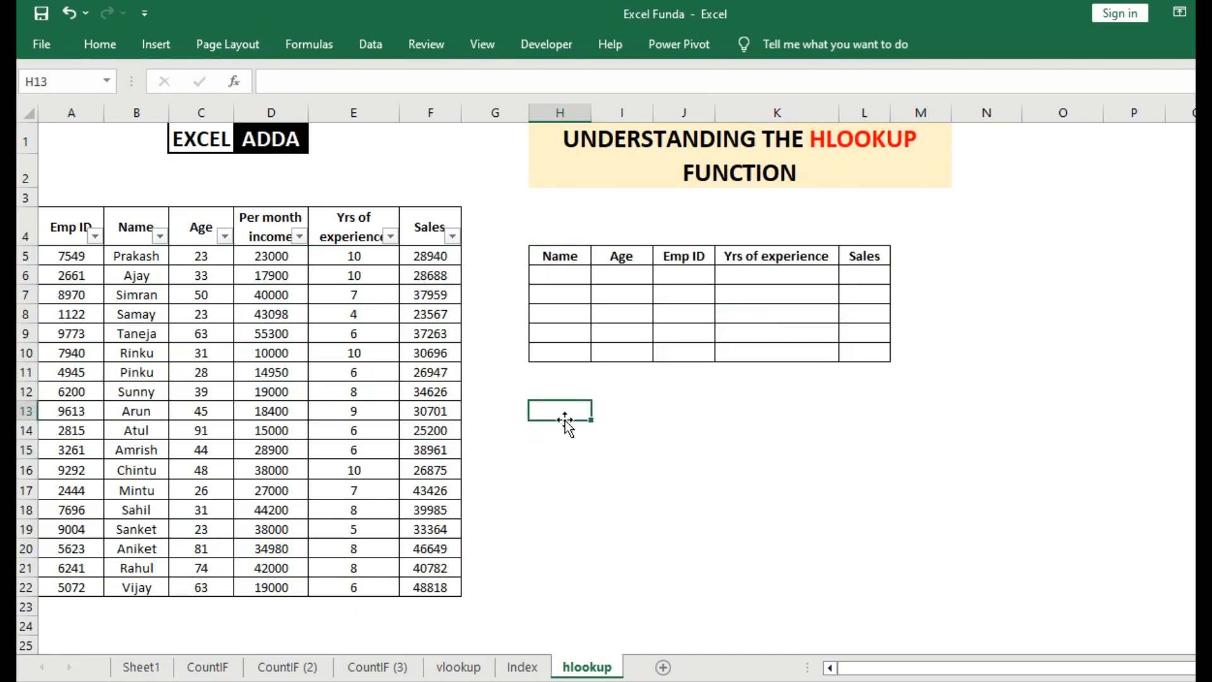
{"action": "type", "text": "=hl"}
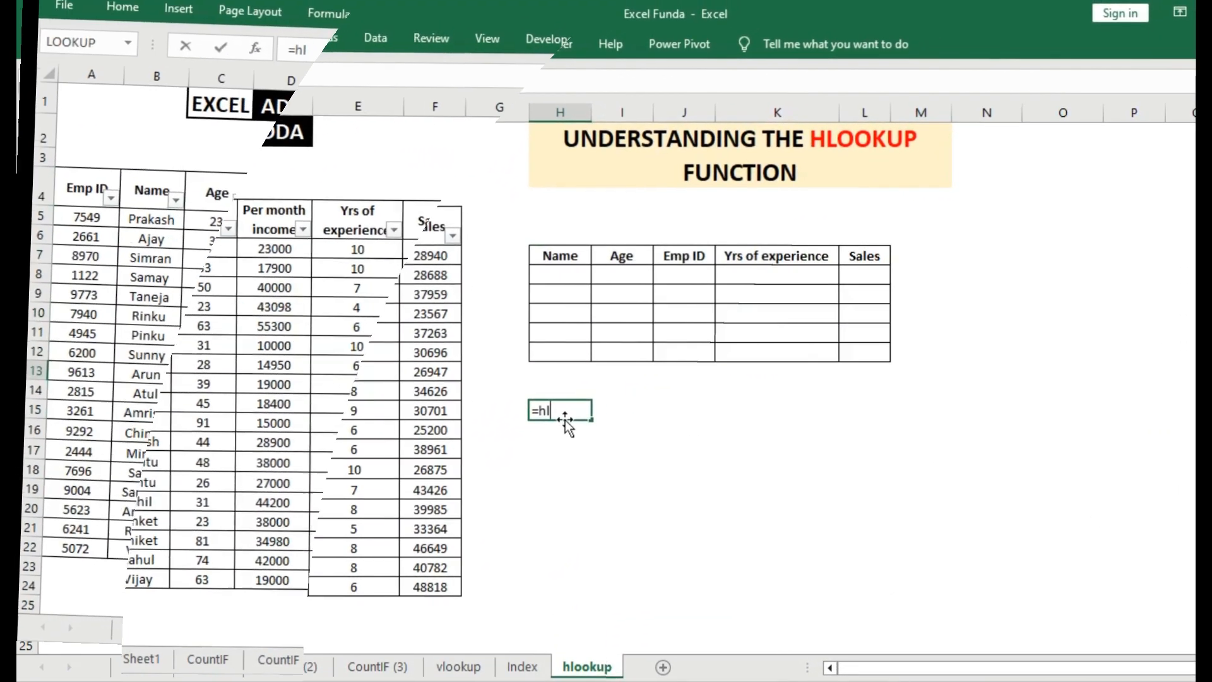
{"action": "type", "text": "oo"}
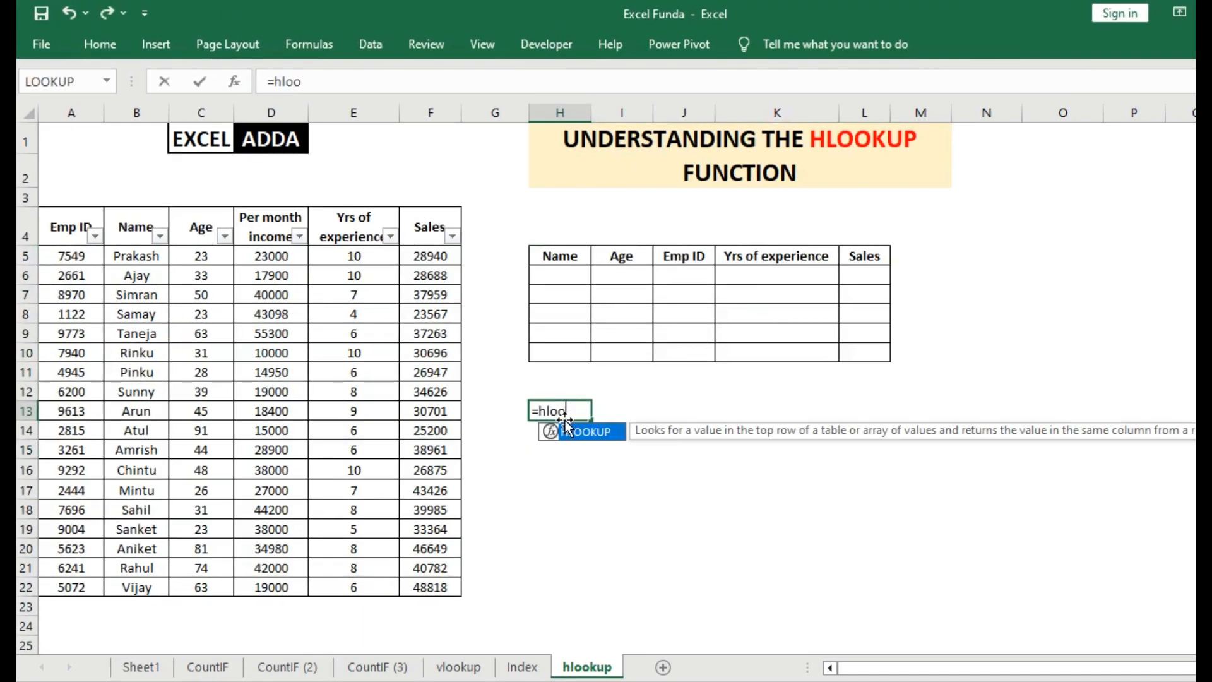
{"action": "key", "text": "Tab"}
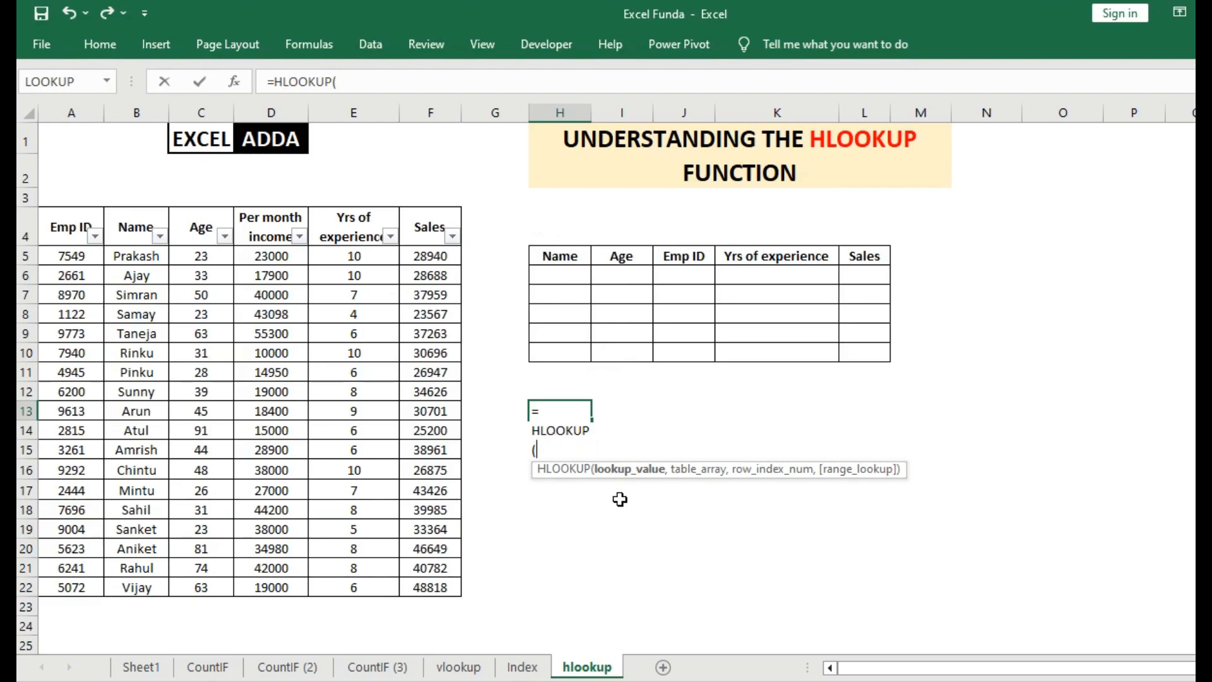
{"action": "left_click", "coordinate": [554, 255]}
{"action": "type", "text": ","}
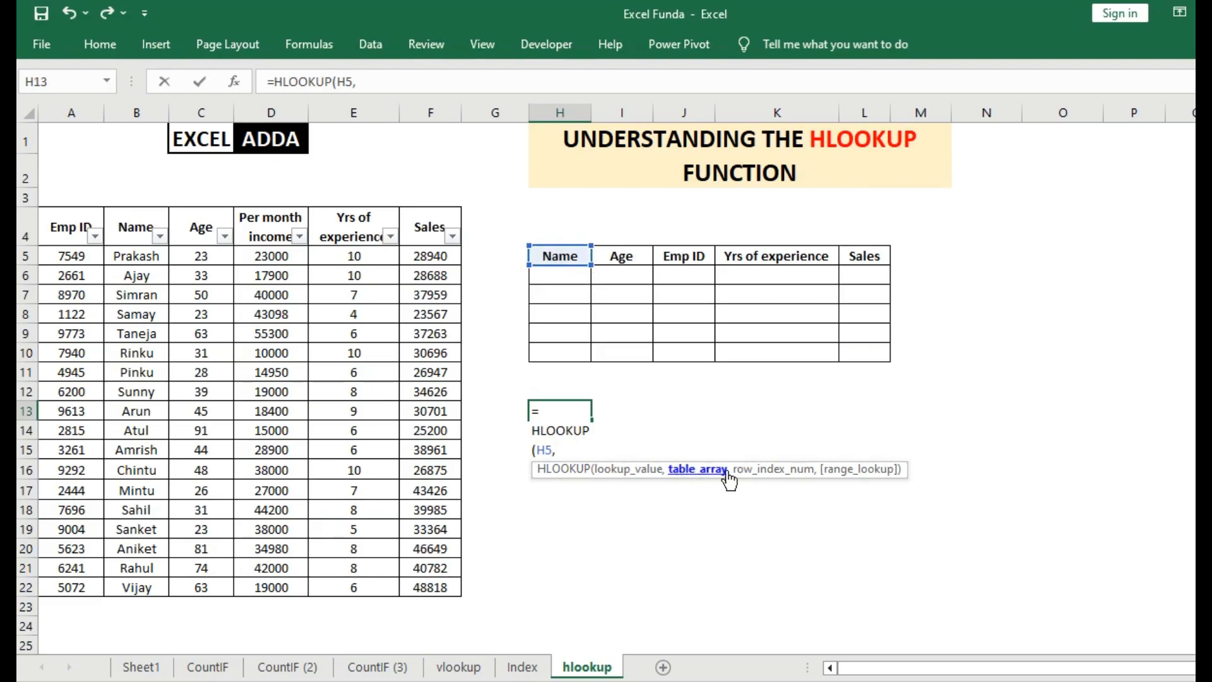
{"action": "left_click_drag", "start_coordinate": [66, 218], "coordinate": [412, 589]}
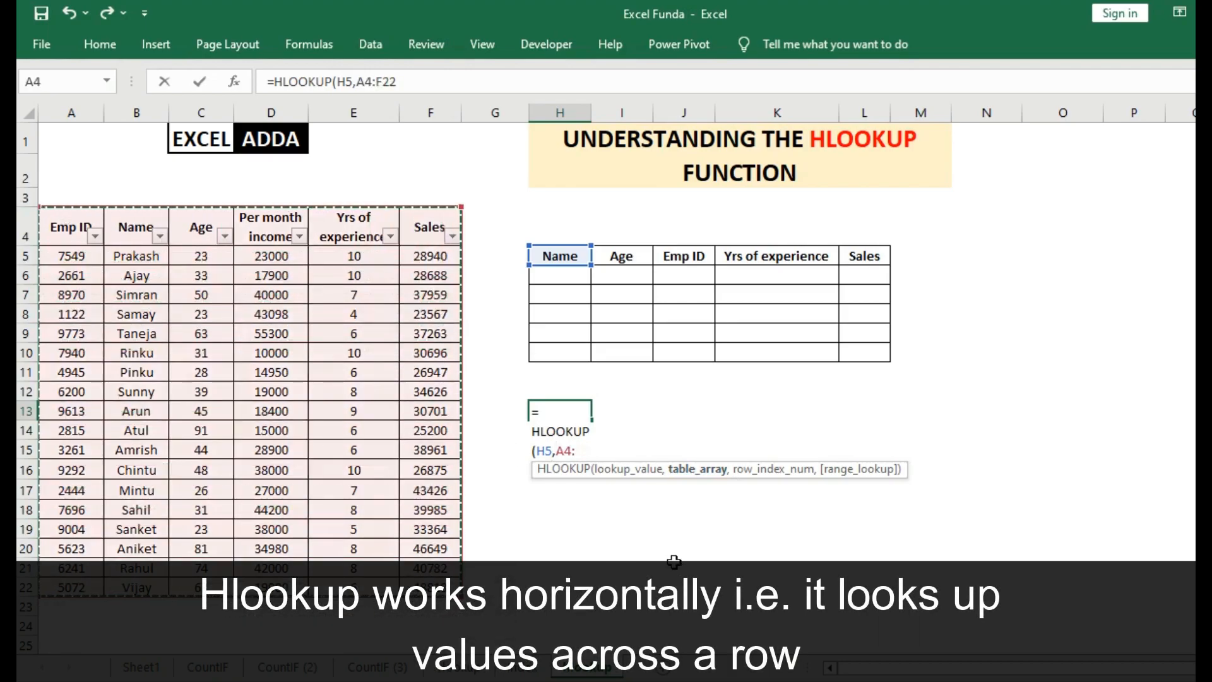
{"action": "key", "text": "F4"}
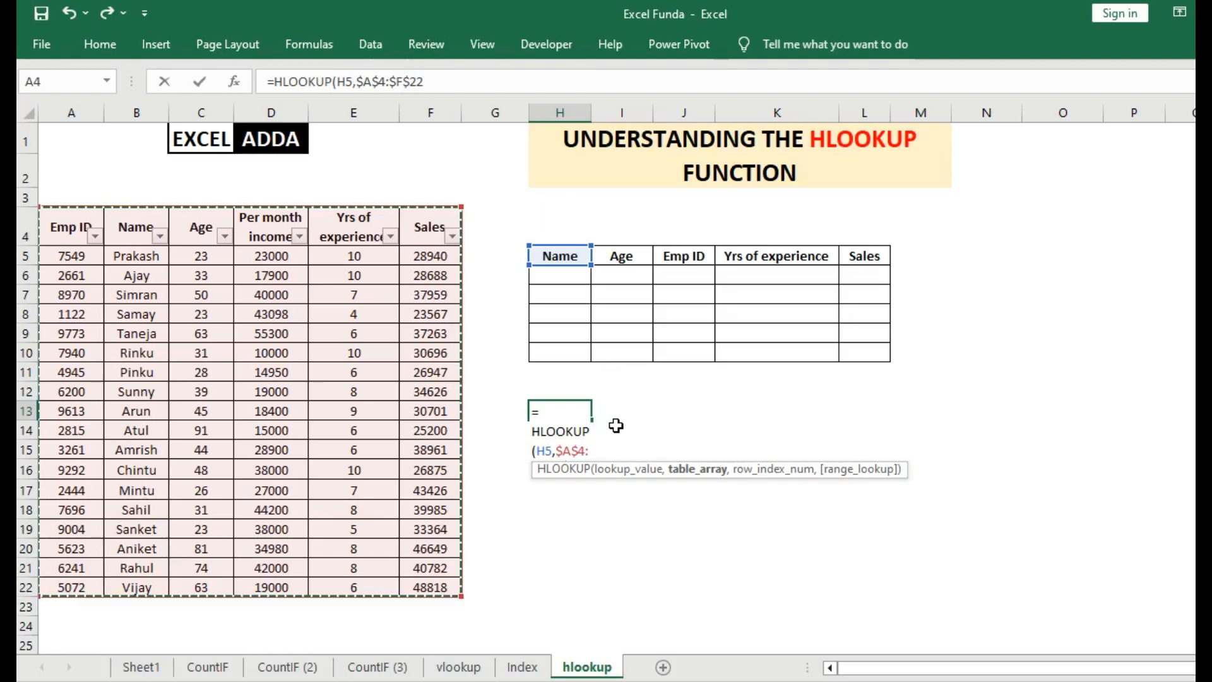
Complete the H13 formula with row index 2 and exact match 0, and compare its result with cell B5.
{"action": "type", "text": ",2"}
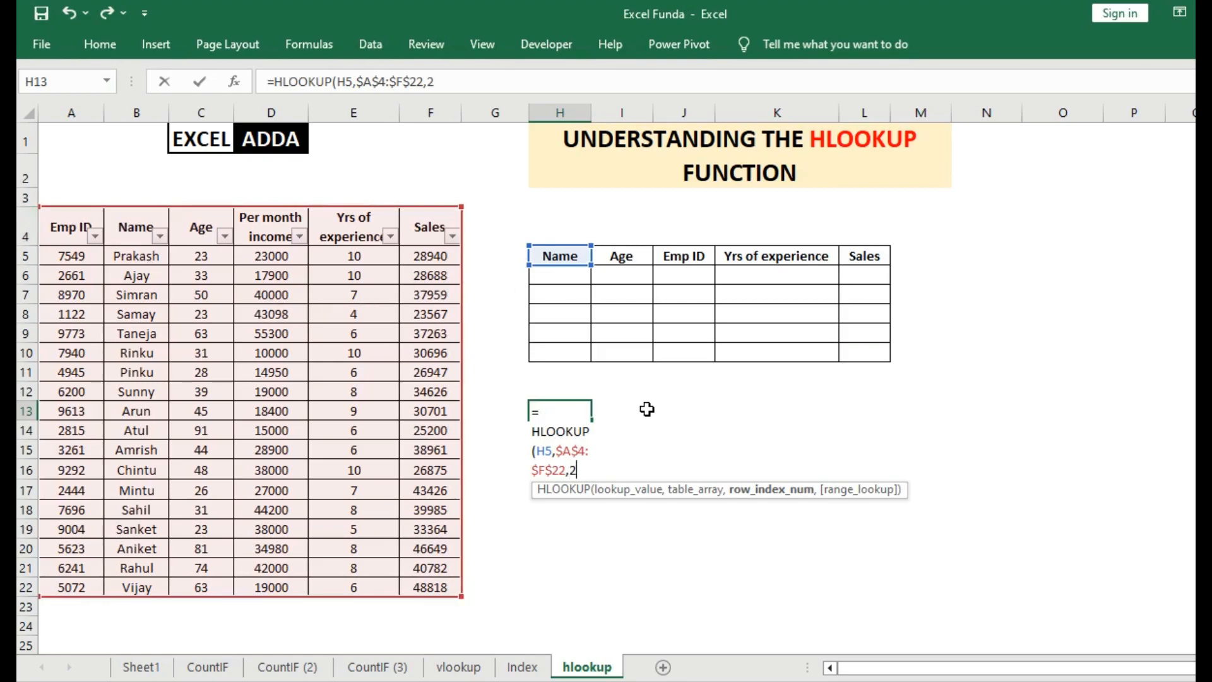
{"action": "type", "text": ","}
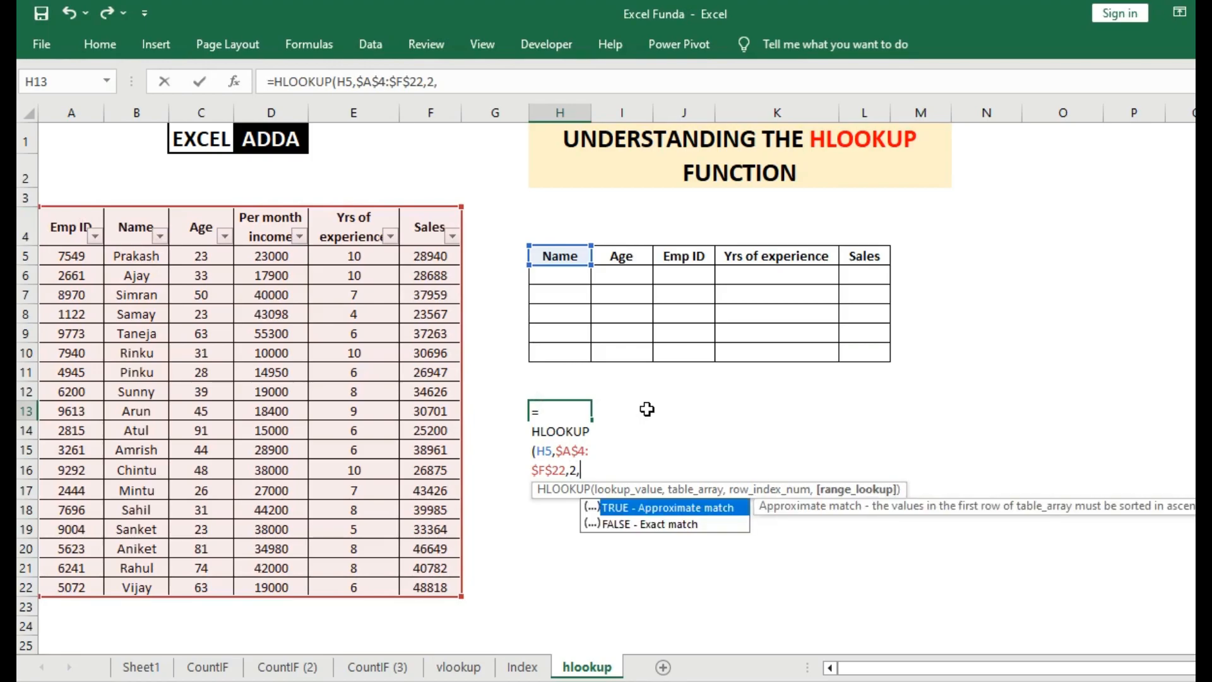
{"action": "type", "text": "0)"}
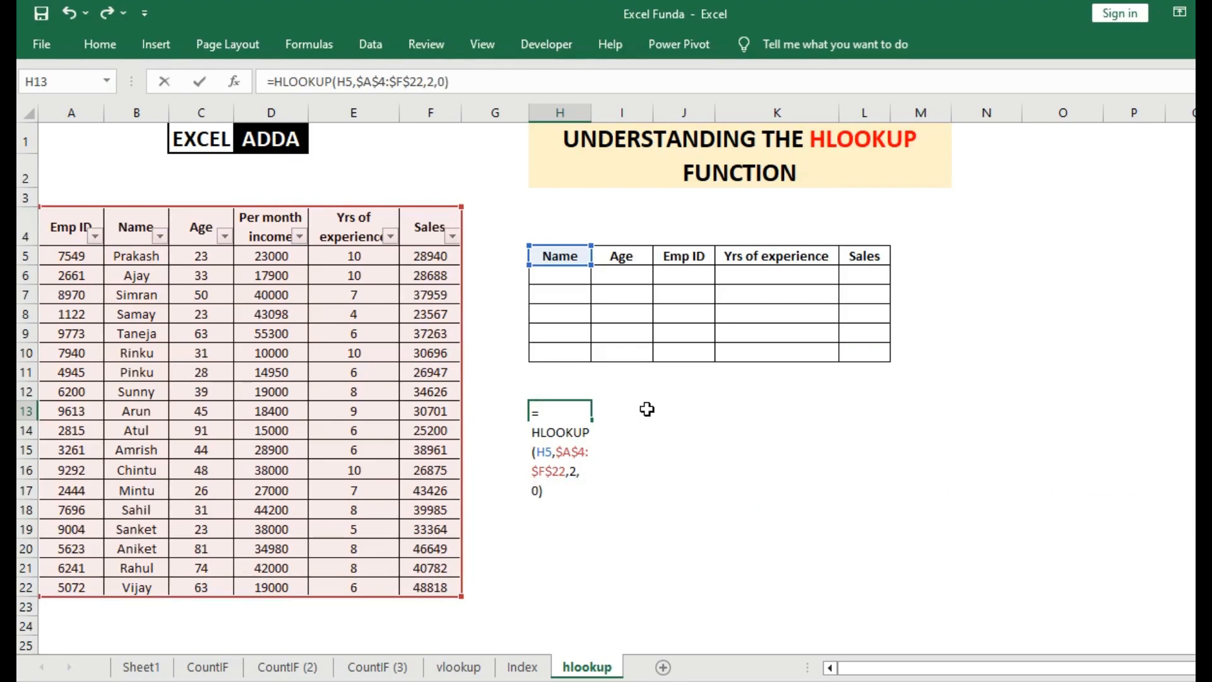
{"action": "key", "text": "Return"}
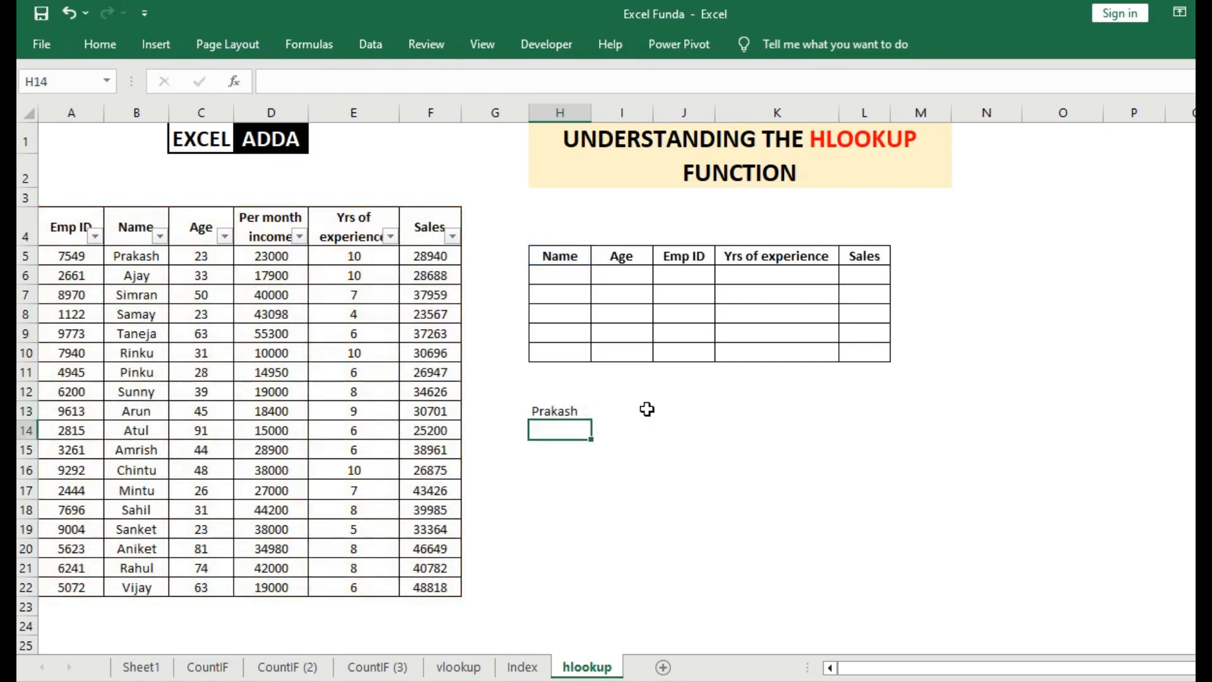
{"action": "left_click", "coordinate": [559, 411]}
{"action": "left_click", "coordinate": [136, 258]}
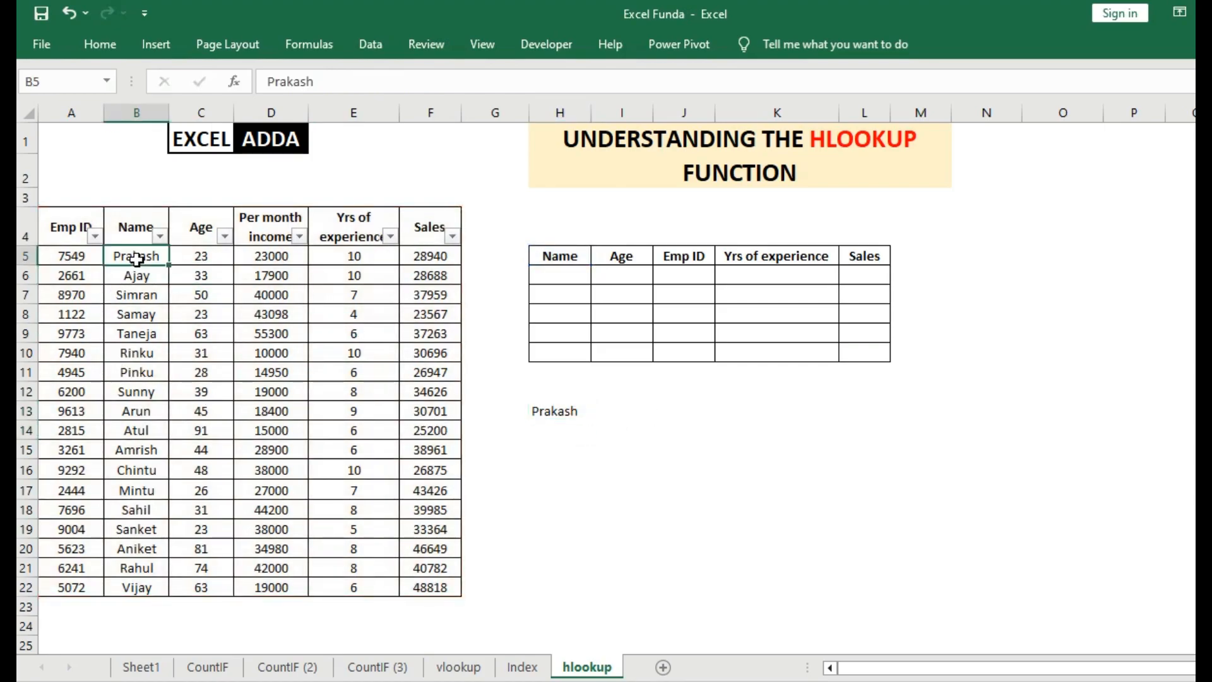
{"action": "left_click", "coordinate": [559, 408]}
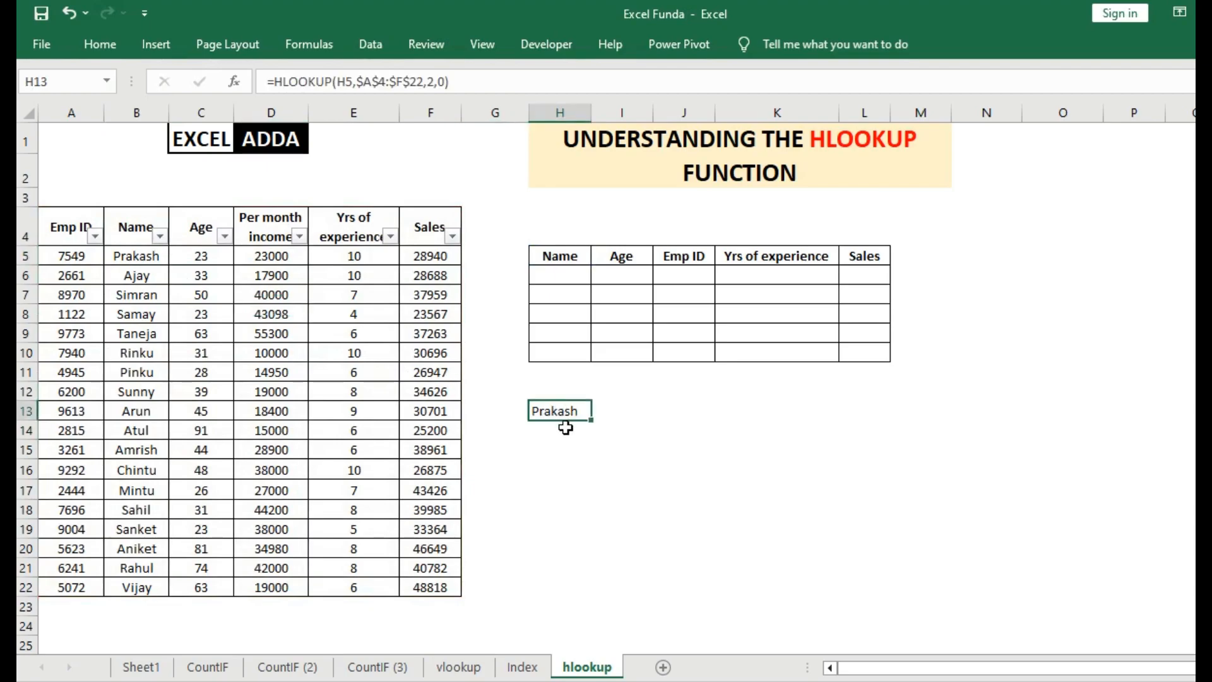
Start a second HLOOKUP formula in cell H14 with header cell H5 as the lookup value.
{"action": "left_click", "coordinate": [555, 429]}
{"action": "type", "text": "=hlooku"}
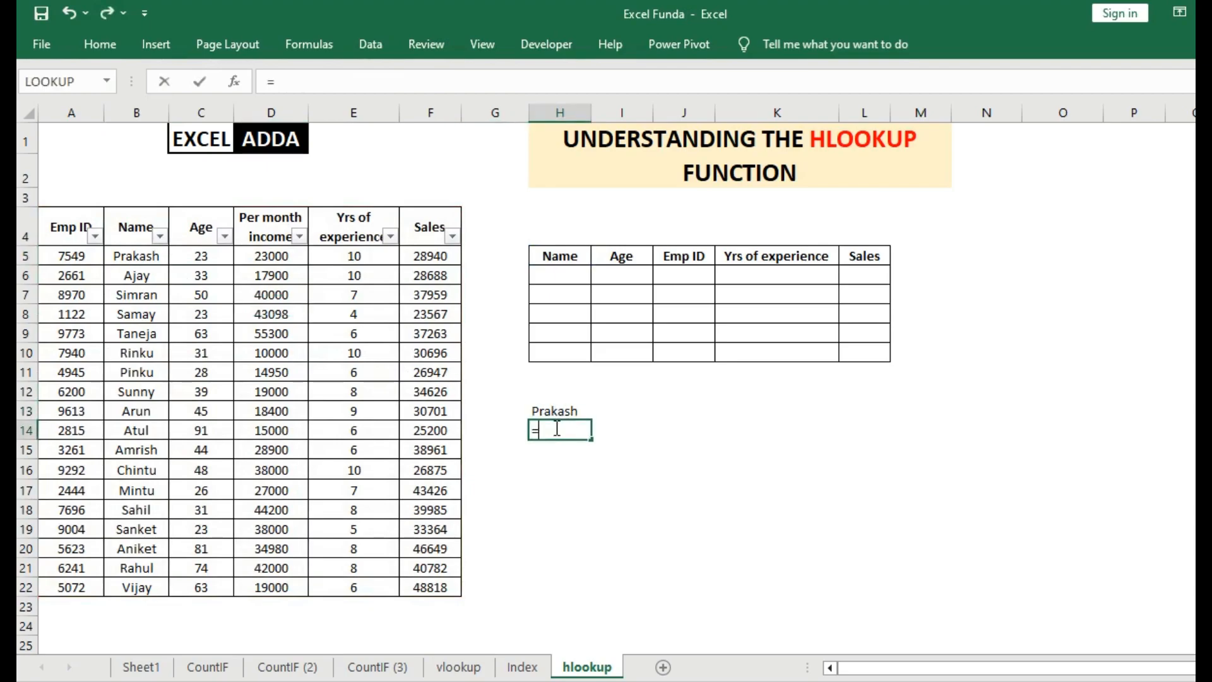
{"action": "key", "text": "Tab"}
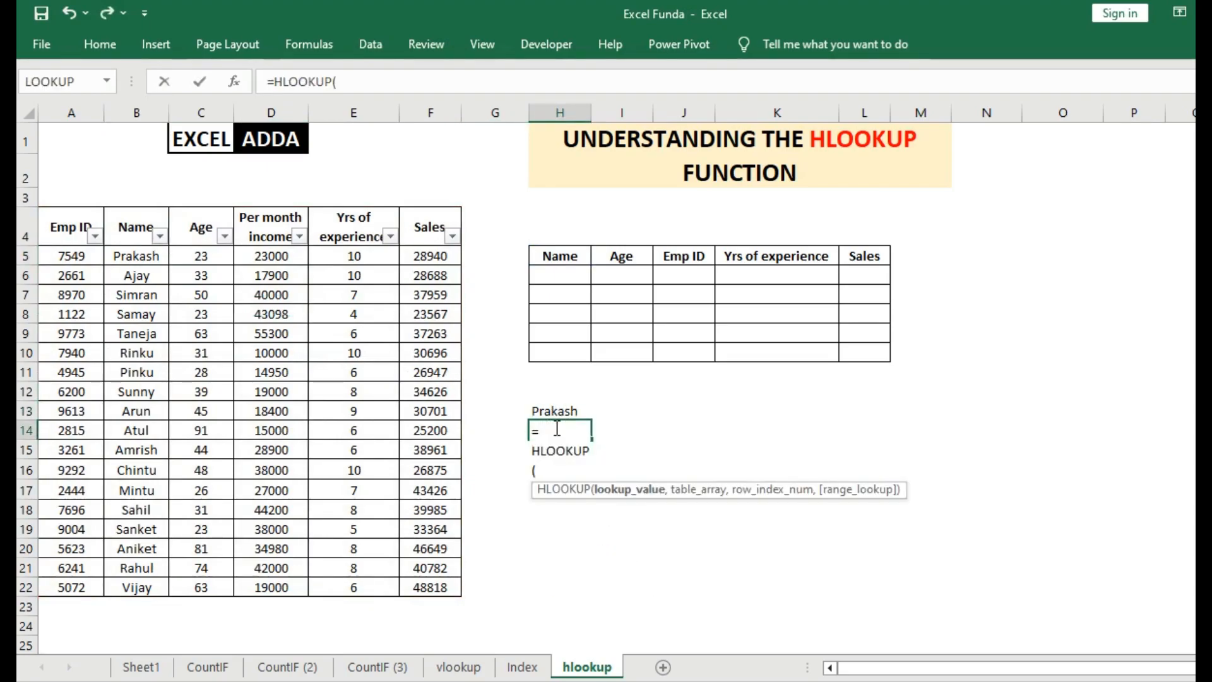
{"action": "key", "text": "Left"}
{"action": "key", "text": "Up"}
Set the table array of the H14 formula to the whole employee table as the absolute range $A$4:$F$22.
{"action": "key", "text": "Up"}
{"action": "key", "text": "Up"}
{"action": "key", "text": "Up"}
{"action": "key", "text": "Up"}
{"action": "key", "text": "Up"}
{"action": "key", "text": "Up"}
{"action": "key", "text": "Up"}
{"action": "key", "text": "Up"}
{"action": "key", "text": "Up"}
{"action": "key", "text": "Right"}
{"action": "key", "text": "Down"}
{"action": "type", "text": ","}
{"action": "key", "text": "Left"}
{"action": "key", "text": "Left"}
{"action": "key", "text": "Left"}
{"action": "key", "text": "Left"}
{"action": "key", "text": "Left"}
{"action": "key", "text": "Left"}
{"action": "key", "text": "Left"}
{"action": "key", "text": "Up"}
{"action": "key", "text": "Up"}
{"action": "key", "text": "Up"}
{"action": "key", "text": "Up"}
{"action": "key", "text": "Up"}
{"action": "key", "text": "Up"}
{"action": "key", "text": "Up"}
{"action": "key", "text": "Up"}
{"action": "key", "text": "Up"}
{"action": "key", "text": "Up"}
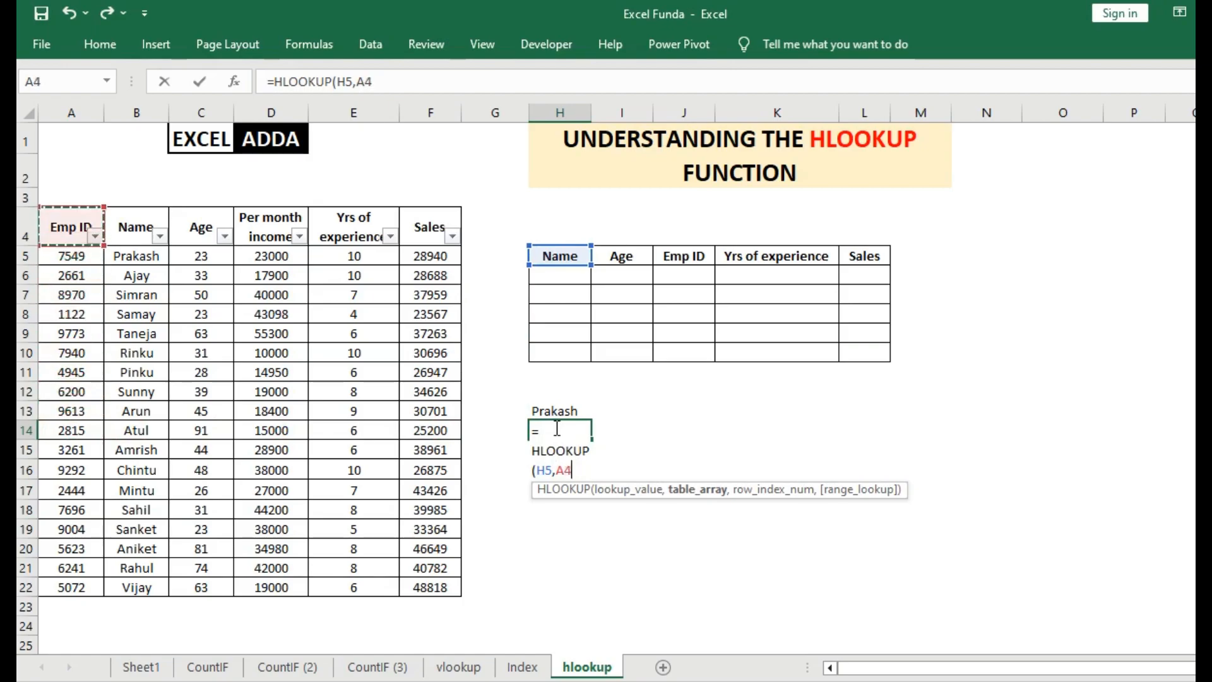
{"action": "key", "text": "shift+Right"}
{"action": "key", "text": "shift+Right"}
{"action": "key", "text": "shift+Right"}
{"action": "key", "text": "shift+Right"}
{"action": "key", "text": "shift+Right"}
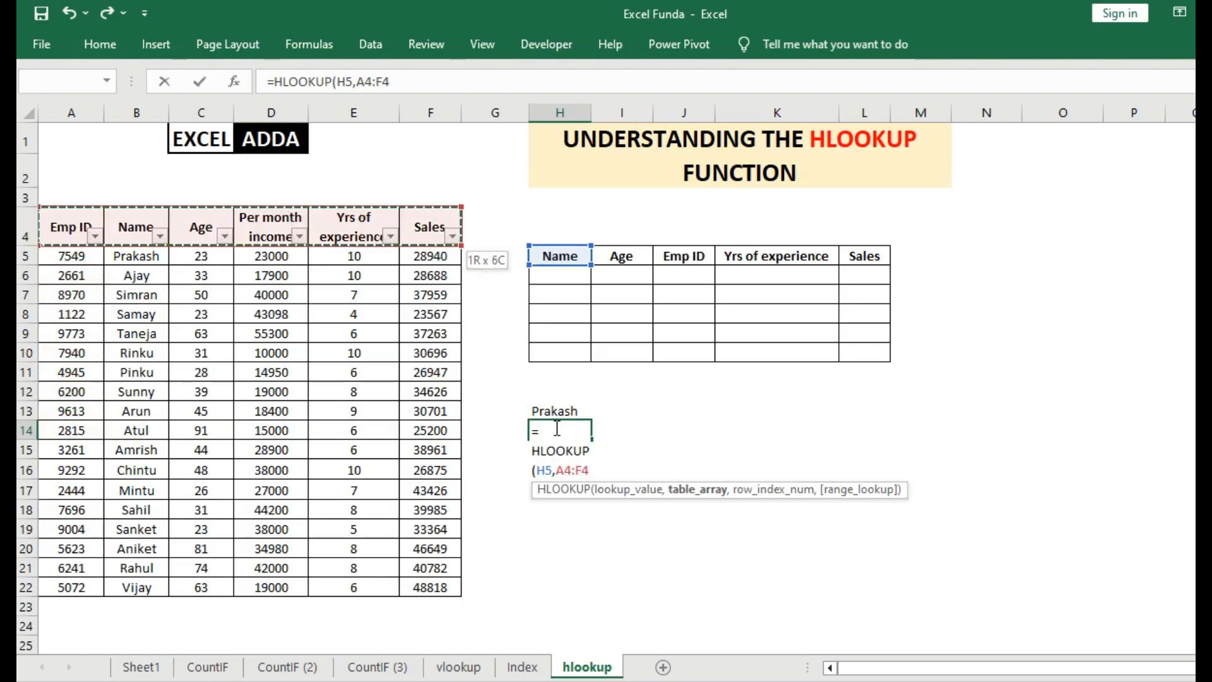
{"action": "key", "text": "ctrl+shift+Down"}
{"action": "key", "text": "F4"}
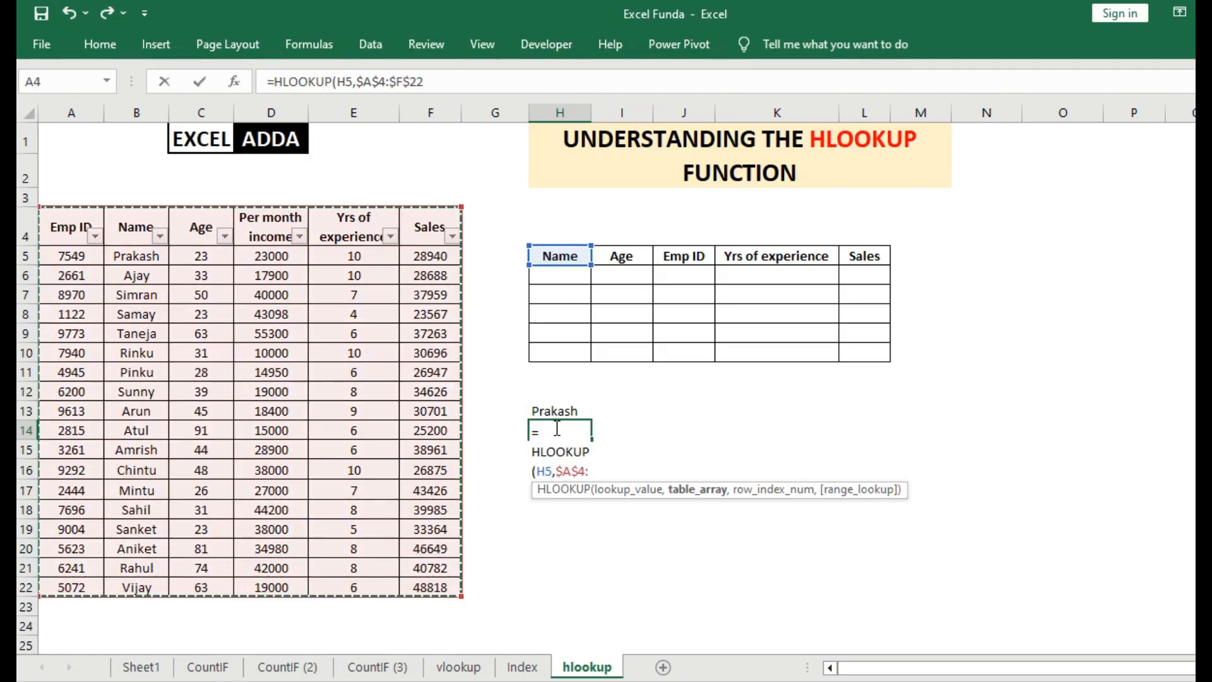
Complete the H14 formula so it returns the entry from the table's third row, with exact match 0.
{"action": "type", "text": ","}
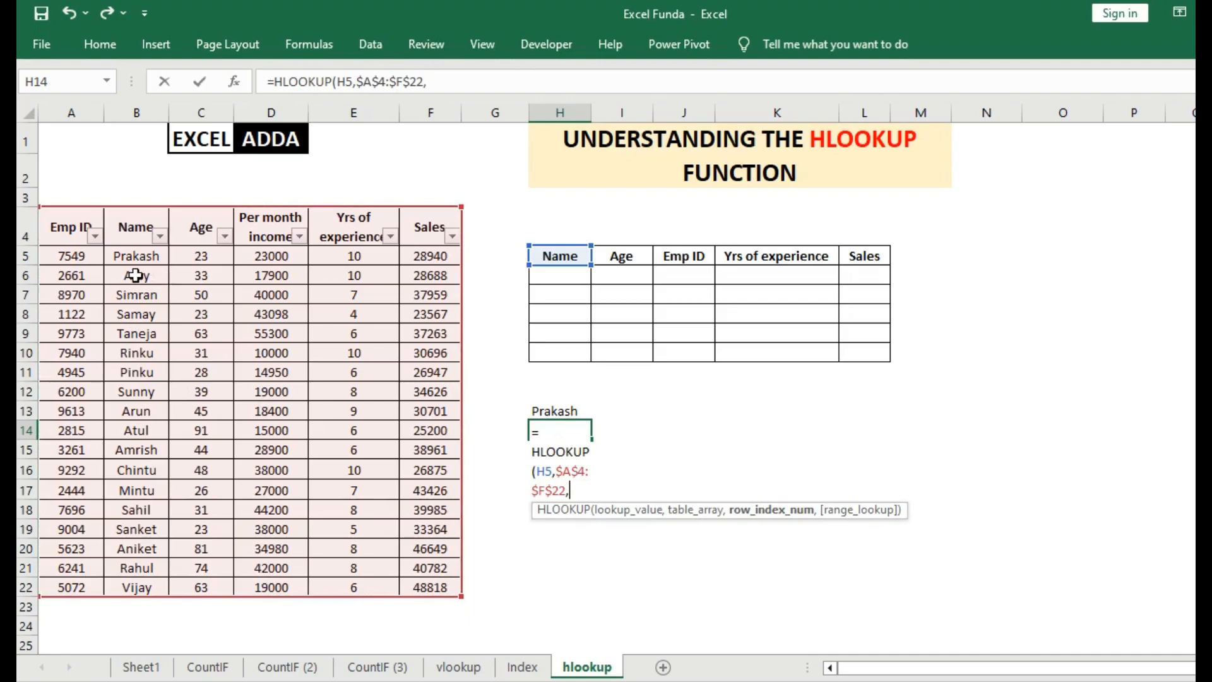
{"action": "type", "text": ",0)"}
{"action": "key", "text": "Return"}
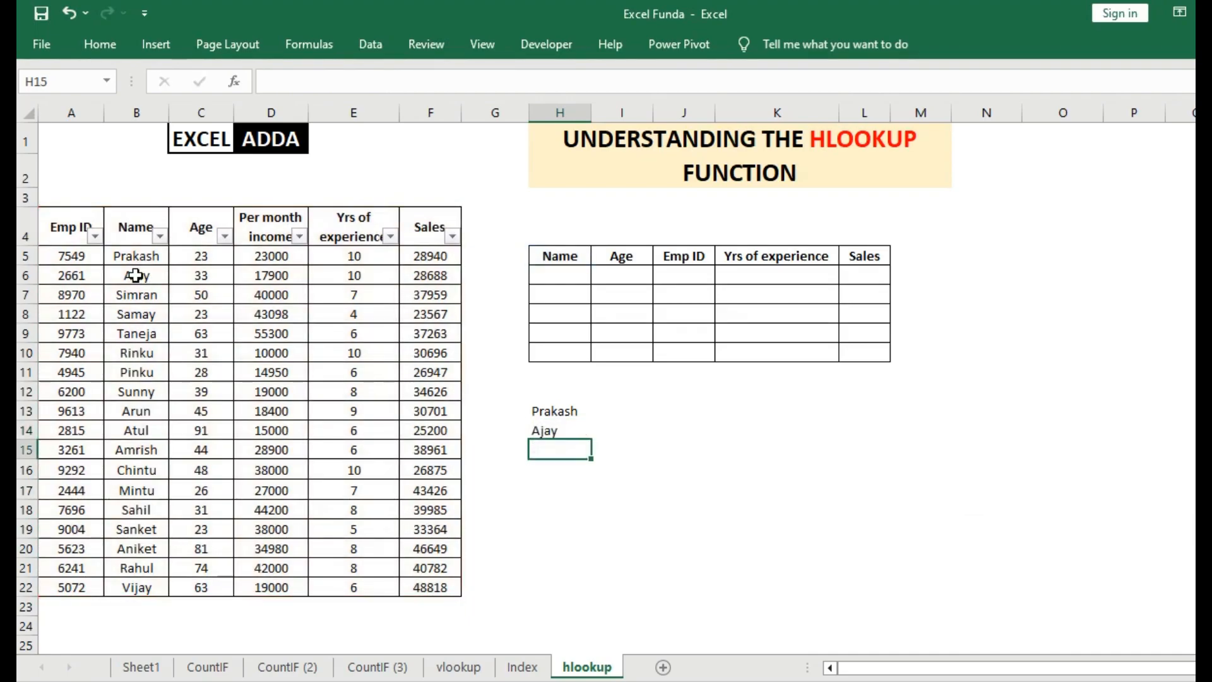
Clear the two trial HLOOKUP formulas from cells H13:H14.
{"action": "left_click_drag", "start_coordinate": [540, 418], "coordinate": [544, 438]}
{"action": "key", "text": "Delete"}
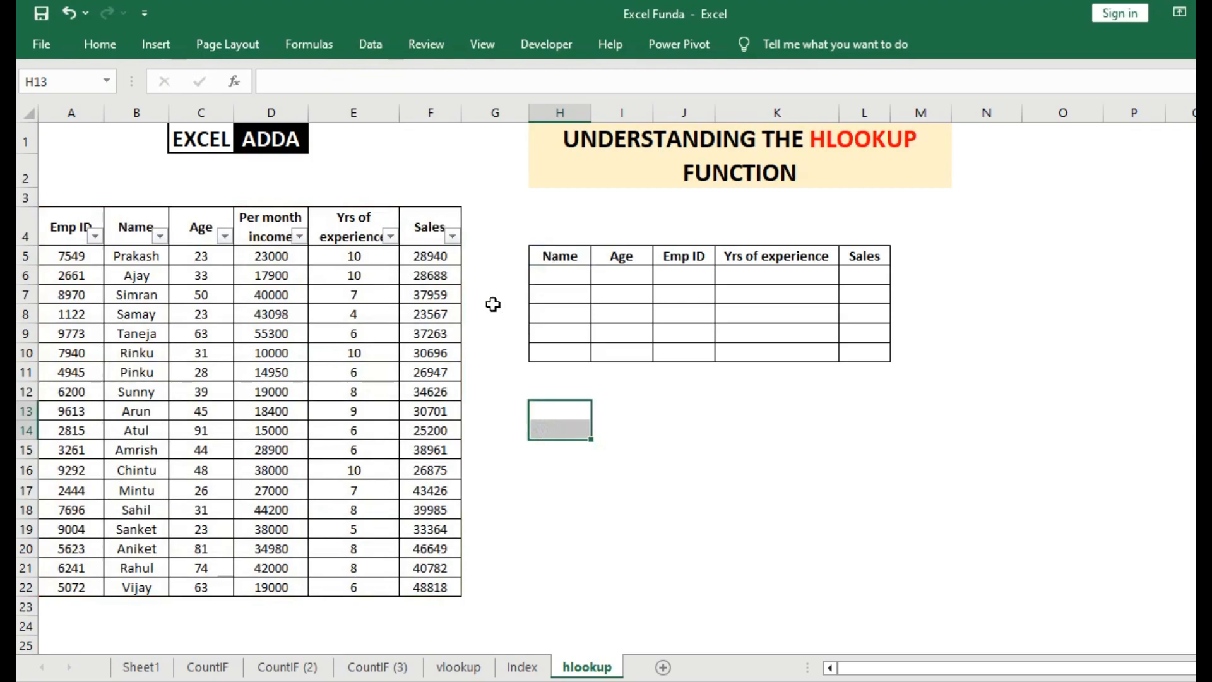
Compare the column header order of the employee table with the header order of the empty results table.
{"action": "left_click_drag", "start_coordinate": [81, 227], "coordinate": [433, 590]}
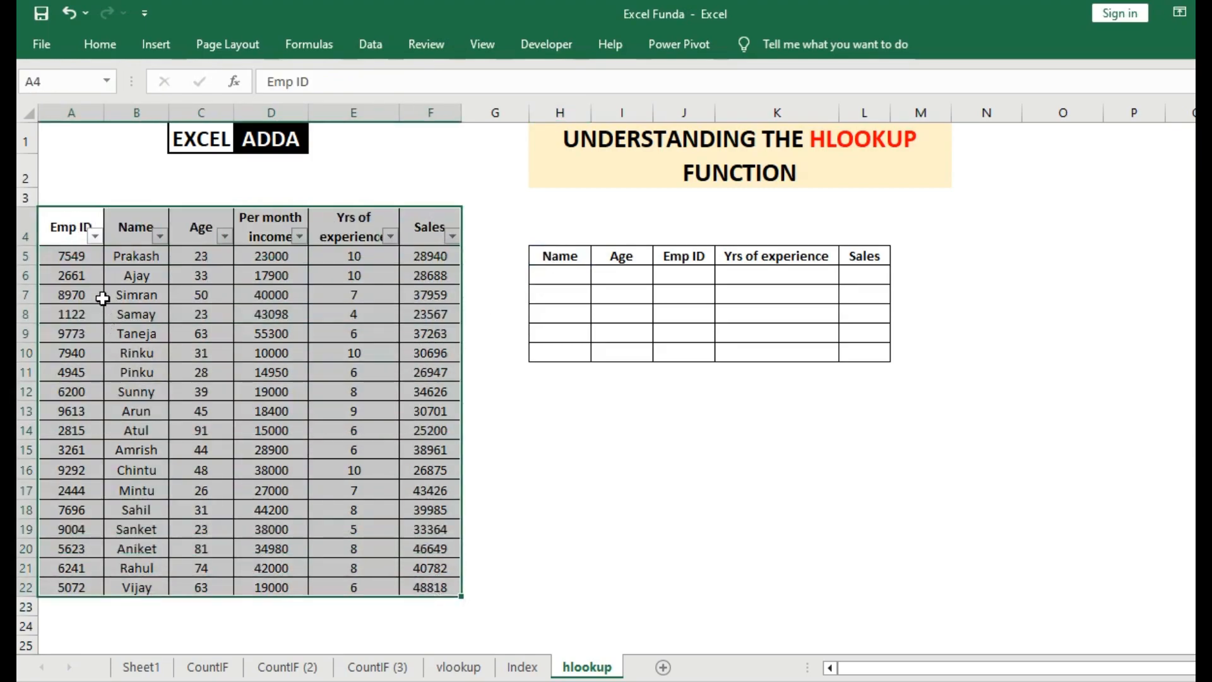
{"action": "left_click", "coordinate": [77, 231]}
{"action": "left_click", "coordinate": [124, 221]}
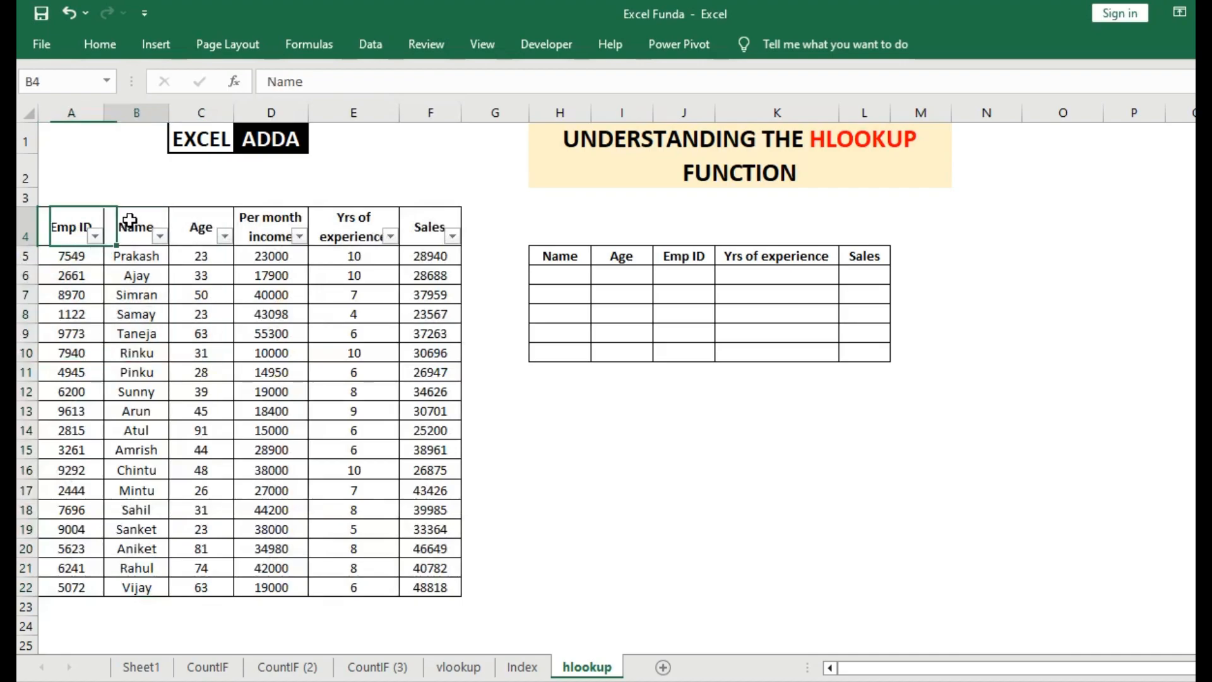
{"action": "left_click", "coordinate": [182, 220]}
{"action": "left_click", "coordinate": [274, 221]}
{"action": "left_click", "coordinate": [354, 230]}
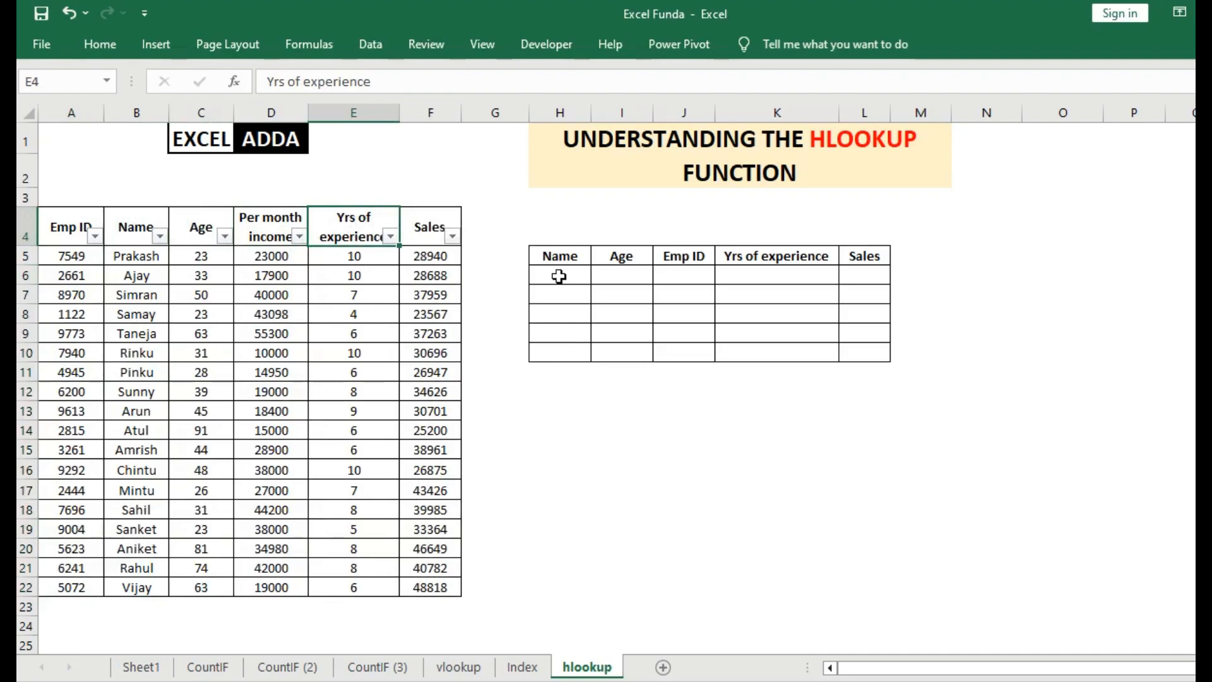
{"action": "left_click_drag", "start_coordinate": [553, 258], "coordinate": [870, 351]}
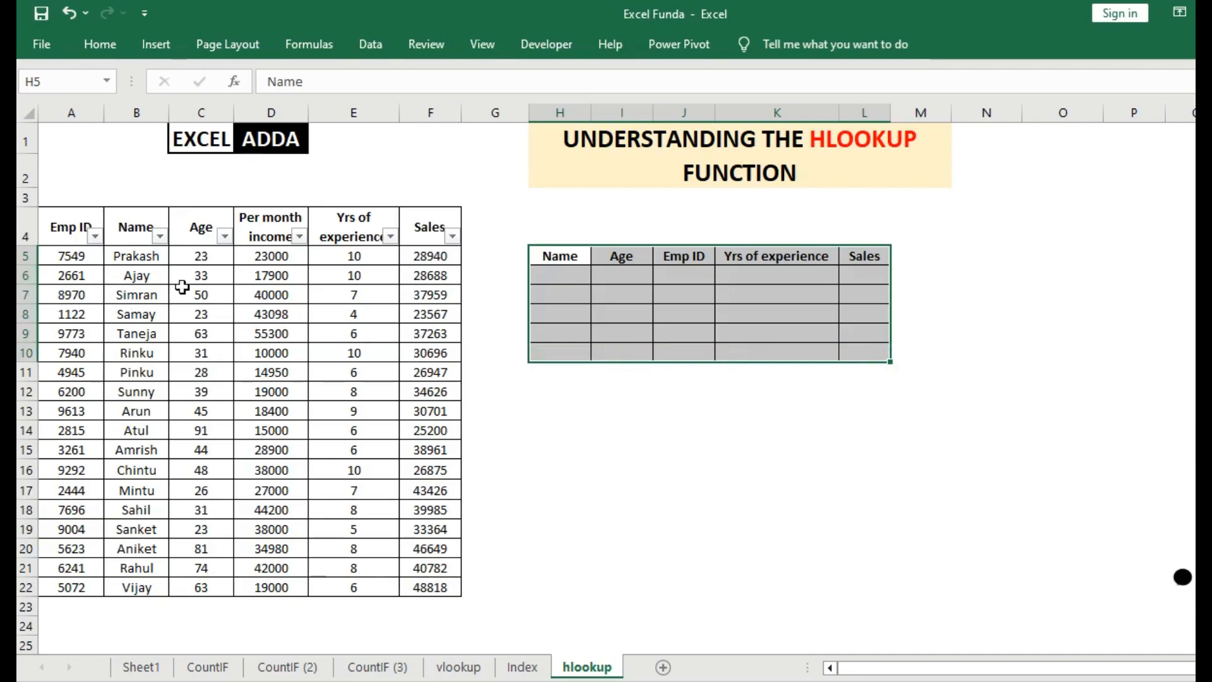
{"action": "left_click", "coordinate": [554, 257]}
{"action": "left_click", "coordinate": [629, 248]}
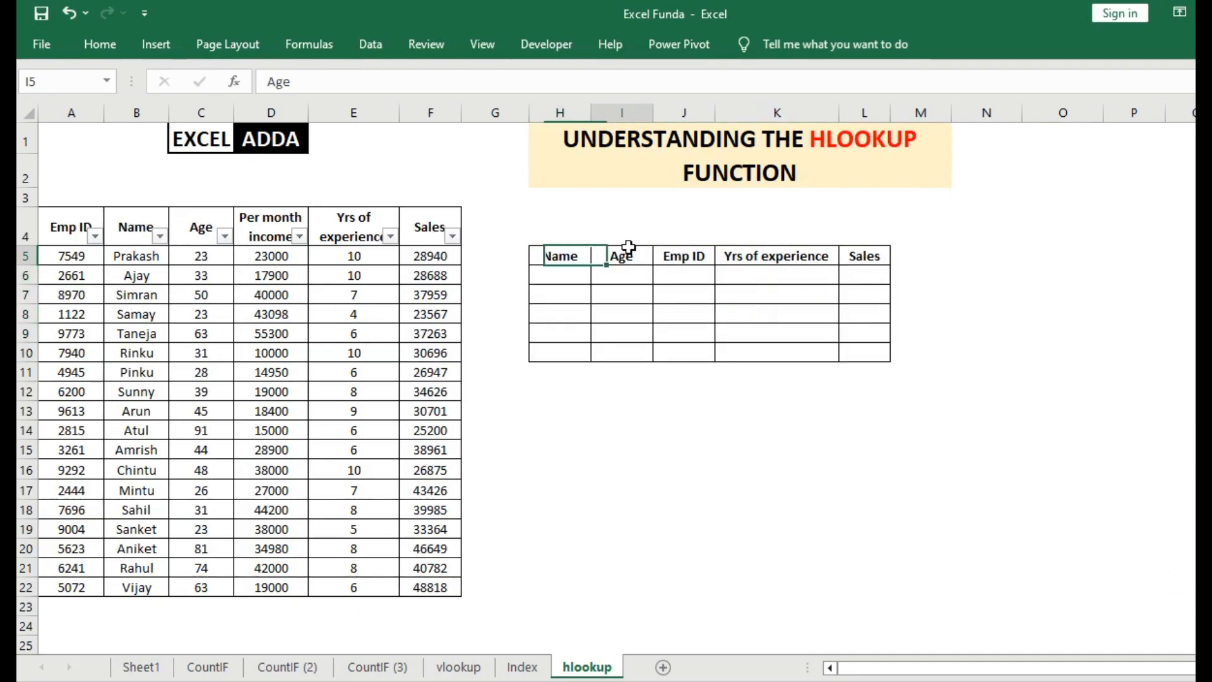
{"action": "left_click", "coordinate": [689, 256]}
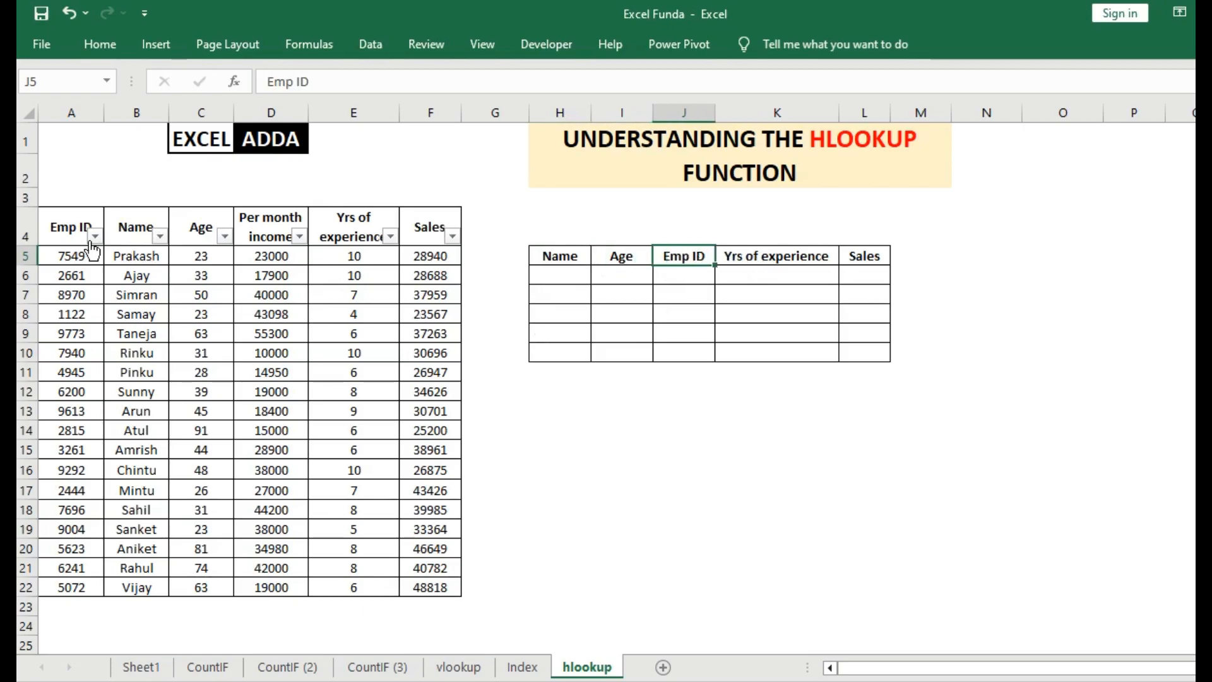
{"action": "left_click", "coordinate": [67, 229]}
{"action": "left_click", "coordinate": [211, 223]}
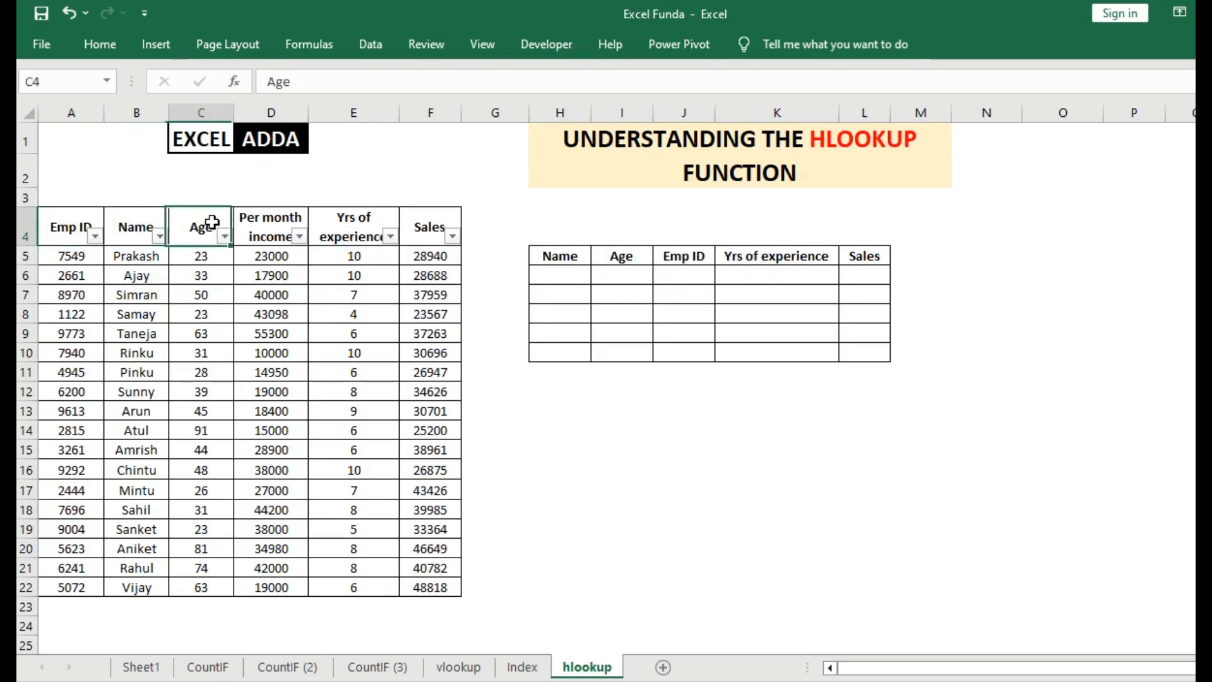
{"action": "left_click", "coordinate": [555, 276]}
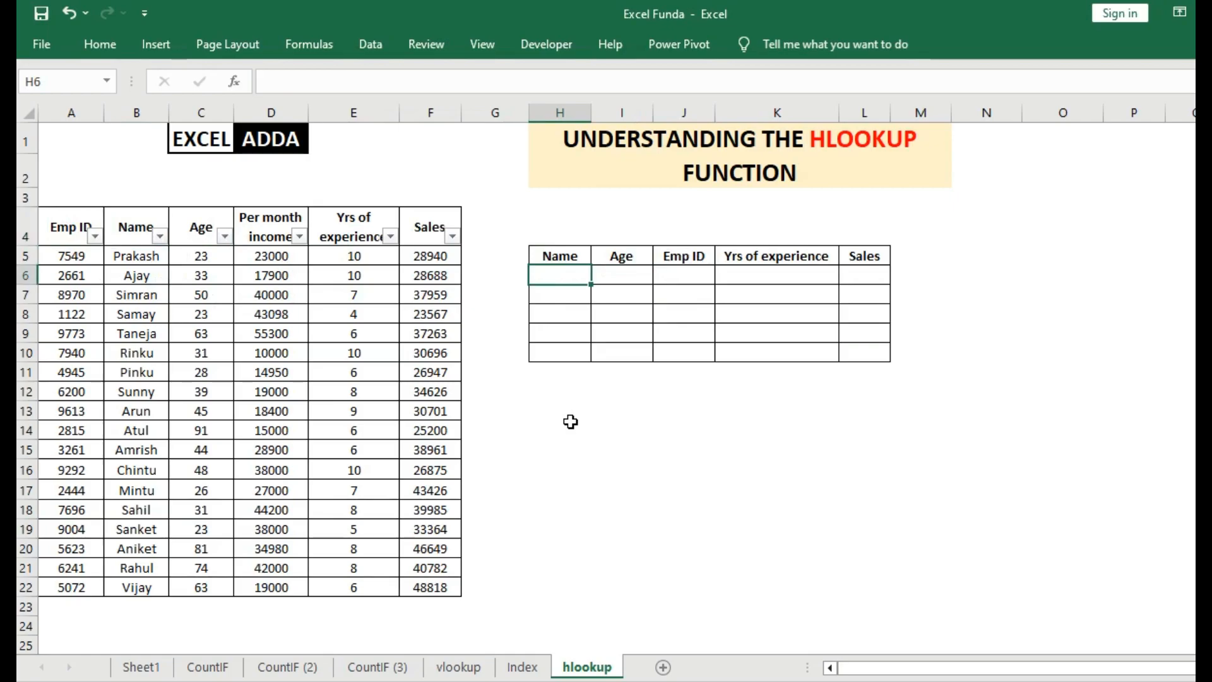
Start an HLOOKUP formula in H6 with the Name header in H5 as its lookup value.
{"action": "type", "text": "=hloo"}
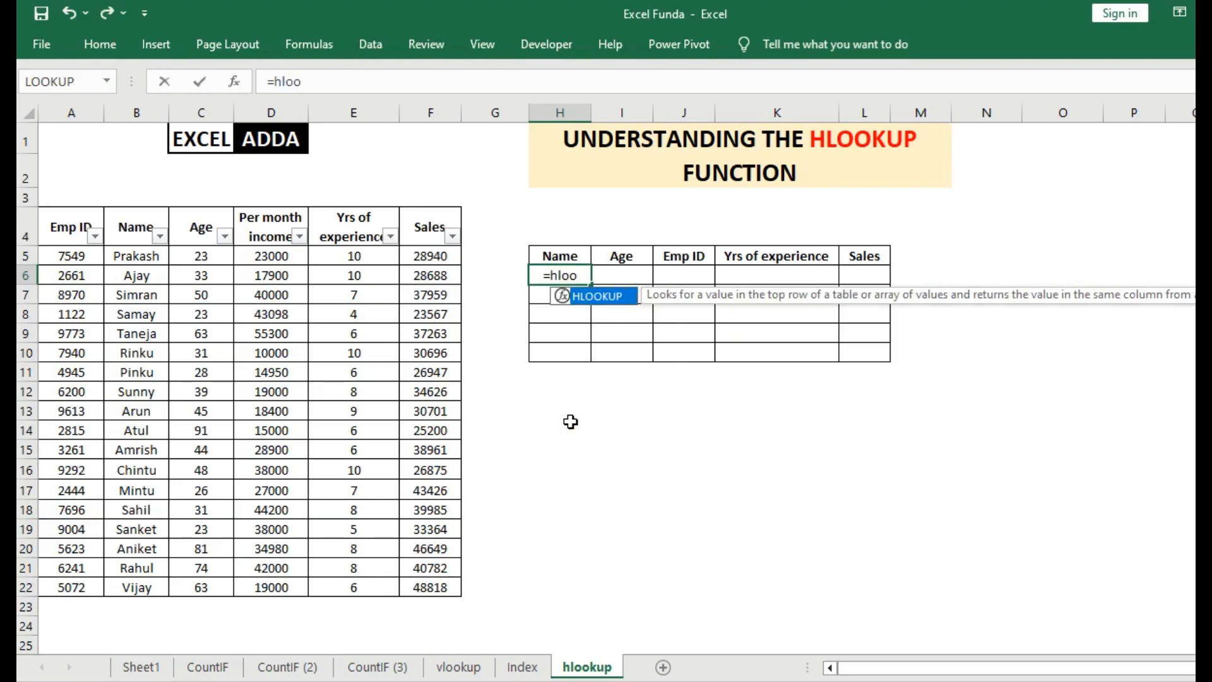
{"action": "key", "text": "Tab"}
{"action": "key", "text": "Up"}
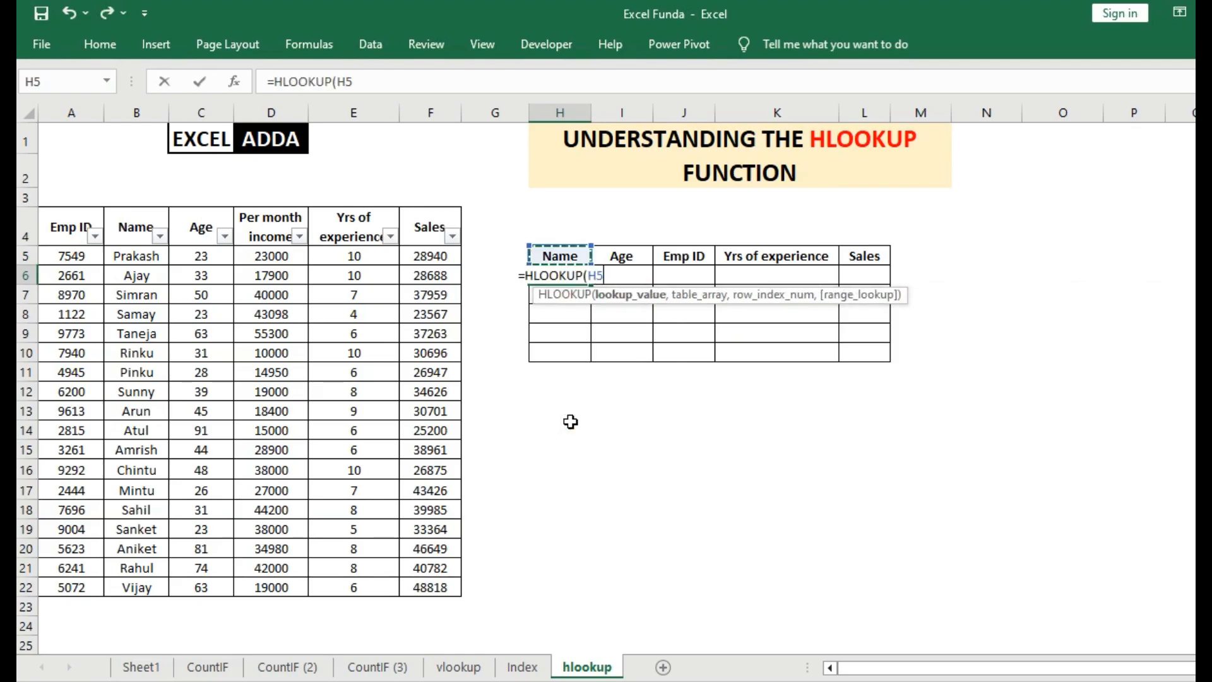
{"action": "type", "text": ","}
Set the table array of the H6 formula to the whole employee table as the absolute range $A$4:$F$22.
{"action": "key", "text": "Left"}
{"action": "key", "text": "Left"}
{"action": "key", "text": "Left"}
{"action": "key", "text": "Left"}
{"action": "key", "text": "Left"}
{"action": "key", "text": "Left"}
{"action": "key", "text": "Left"}
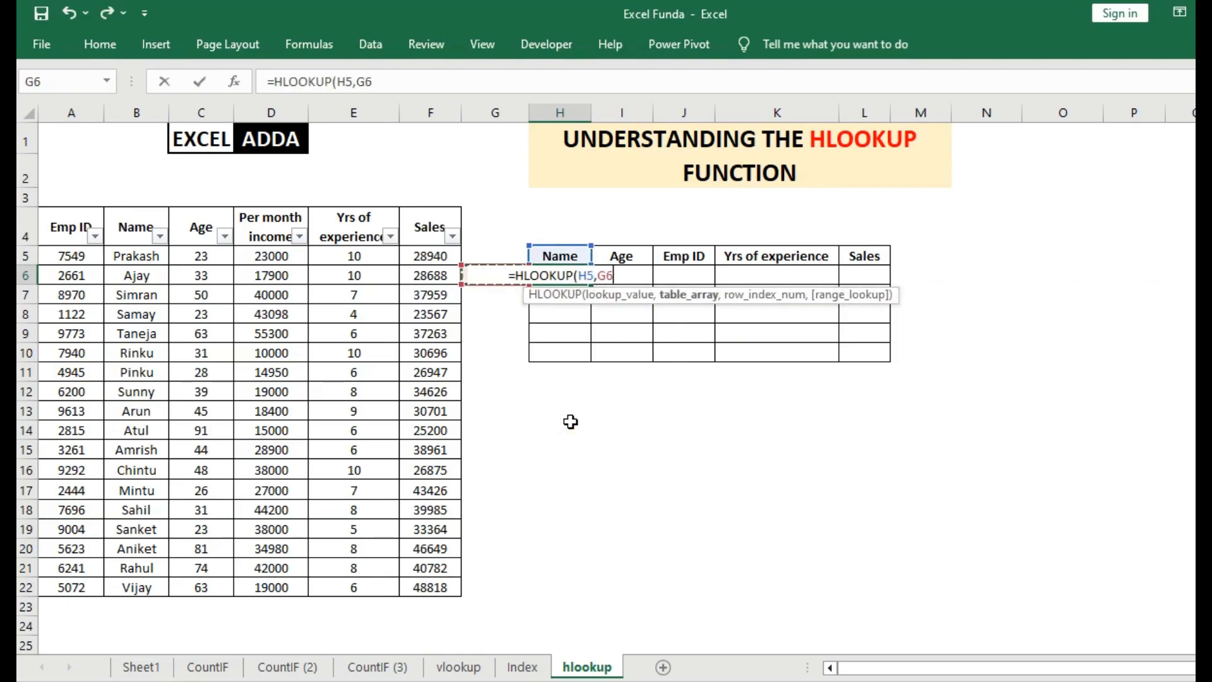
{"action": "key", "text": "Up"}
{"action": "key", "text": "Up"}
{"action": "key", "text": "shift+Right"}
{"action": "key", "text": "shift+Right"}
{"action": "key", "text": "shift+Right"}
{"action": "key", "text": "shift+Right"}
{"action": "key", "text": "shift+Right"}
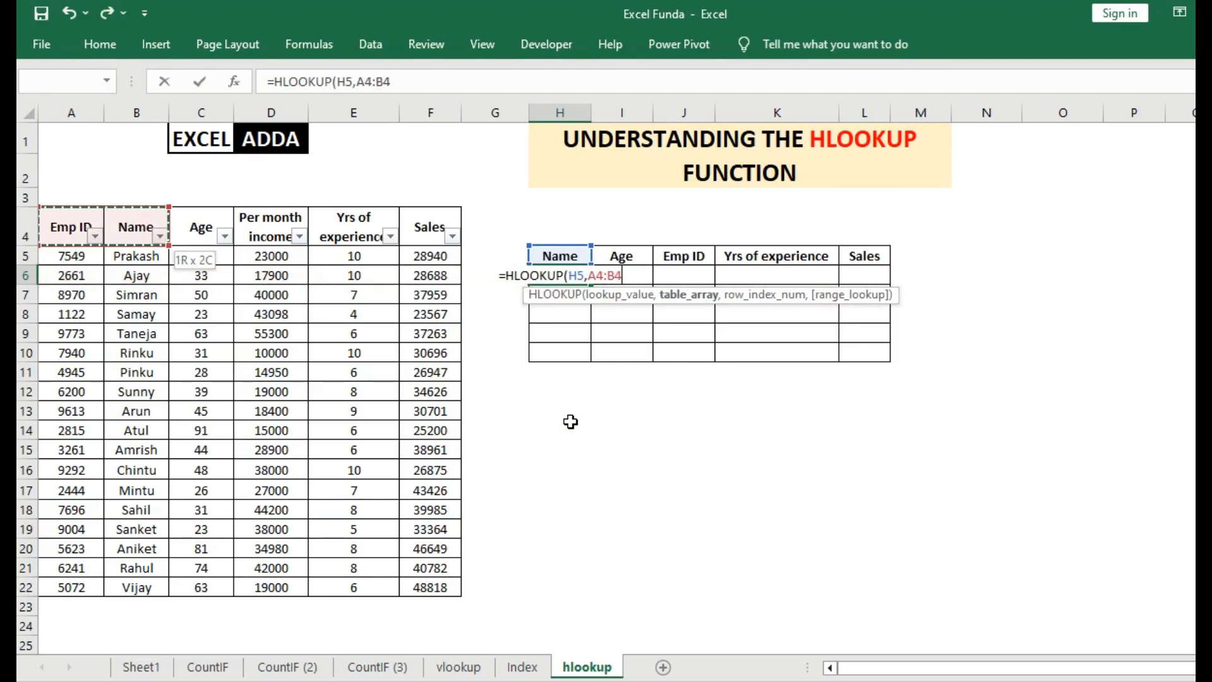
{"action": "key", "text": "shift+Down"}
{"action": "key", "text": "shift+Down"}
{"action": "key", "text": "shift+Down"}
{"action": "key", "text": "shift+Down"}
{"action": "key", "text": "shift+Down"}
{"action": "key", "text": "shift+Down"}
{"action": "key", "text": "shift+Down"}
{"action": "key", "text": "shift+Down"}
{"action": "key", "text": "shift+Down"}
{"action": "key", "text": "shift+Down"}
{"action": "key", "text": "shift+Down"}
{"action": "key", "text": "shift+Down"}
{"action": "key", "text": "shift+Down"}
{"action": "key", "text": "shift+Down"}
{"action": "key", "text": "shift+Down"}
{"action": "key", "text": "shift+Down"}
{"action": "key", "text": "shift+Down"}
{"action": "key", "text": "shift+Down"}
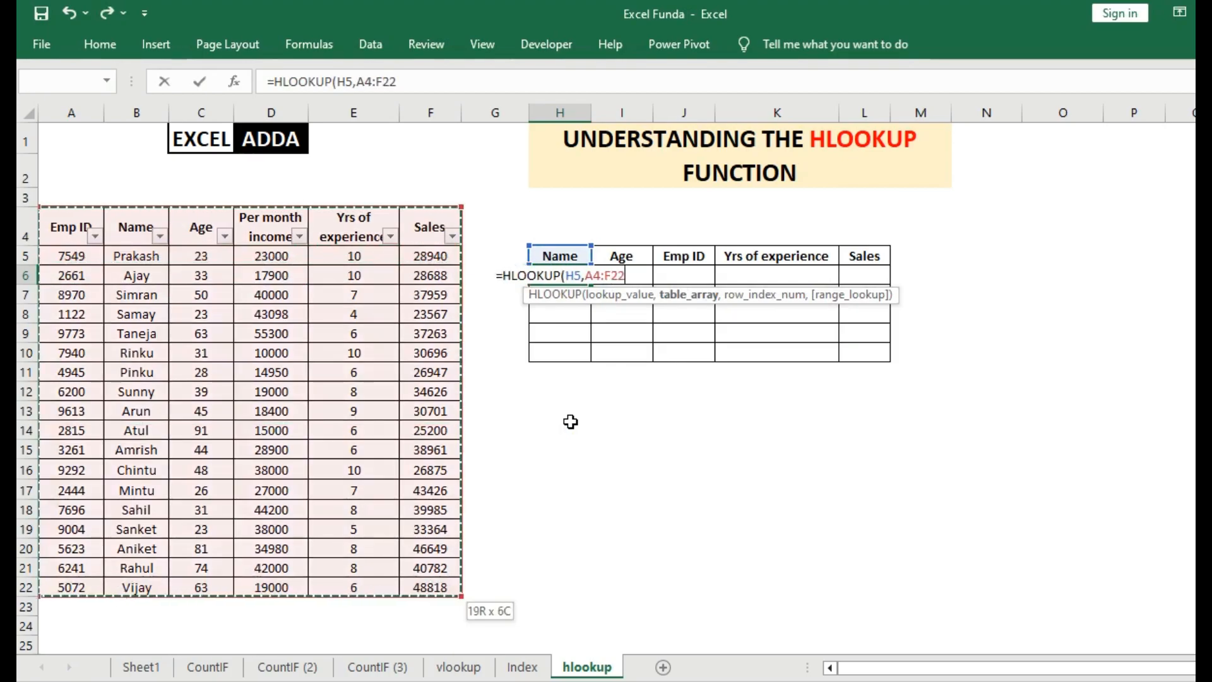
{"action": "key", "text": "F4"}
{"action": "type", "text": ","}
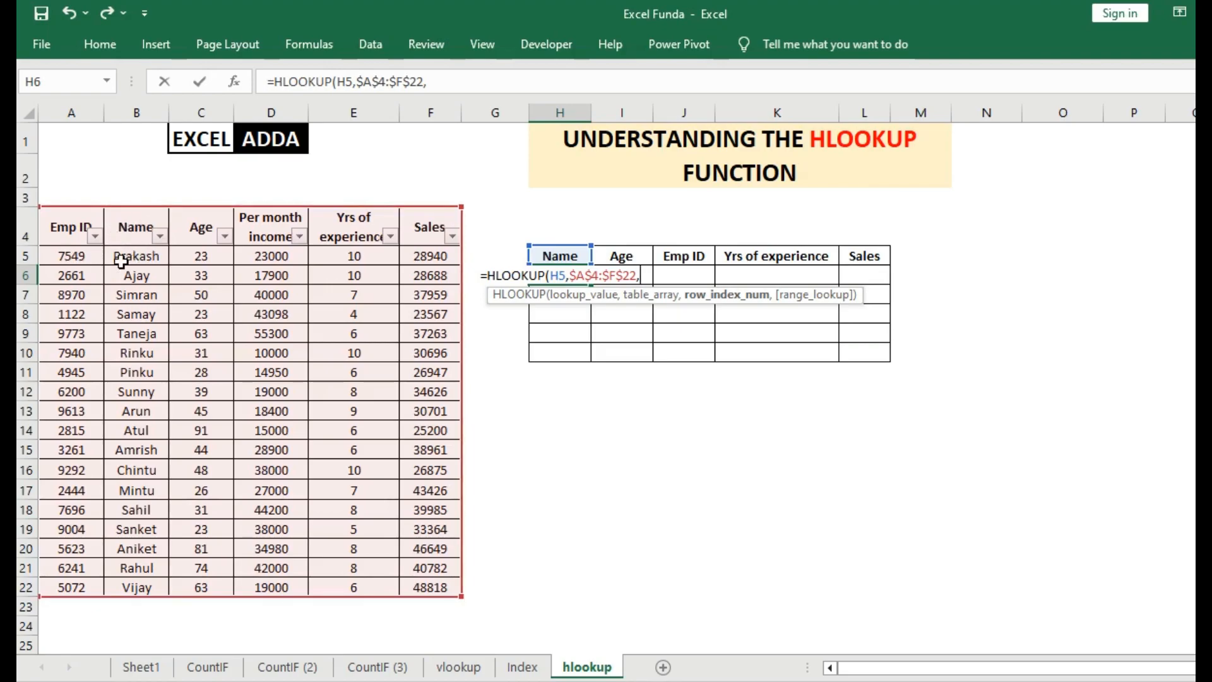
Complete the H6 formula with row index number 2 and exact match 0.
{"action": "type", "text": "2,"}
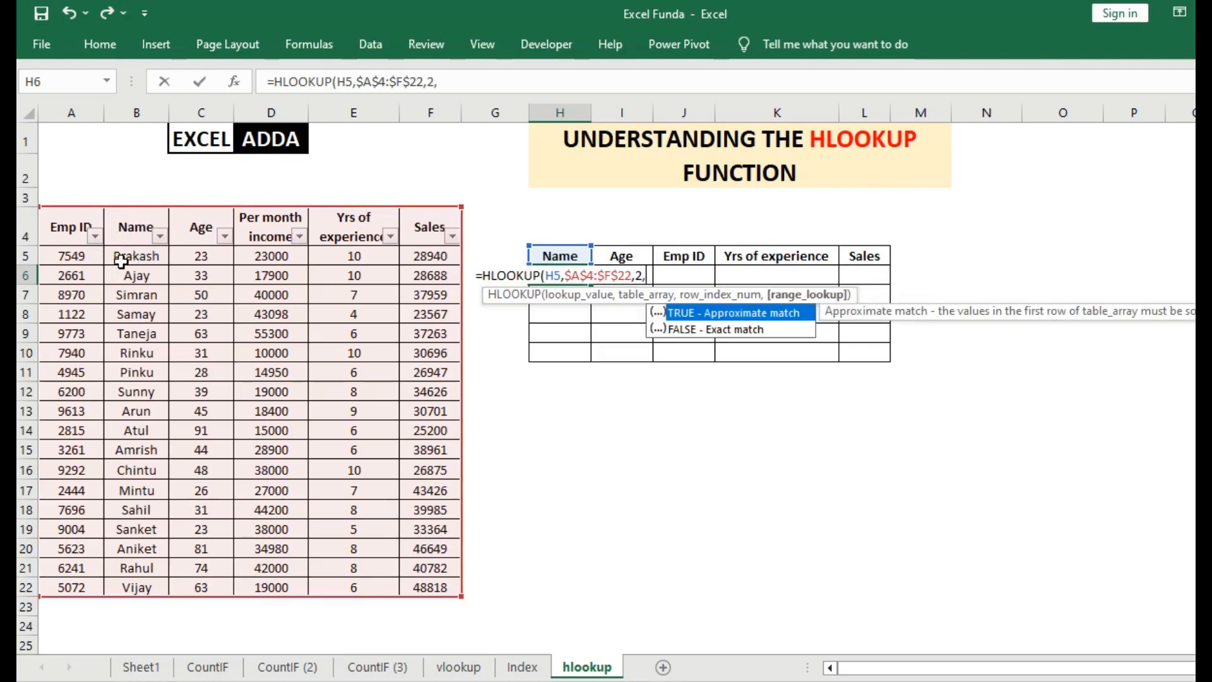
{"action": "type", "text": ")"}
{"action": "key", "text": "Left"}
{"action": "type", "text": "0"}
{"action": "key", "text": "Right"}
{"action": "key", "text": "Return"}
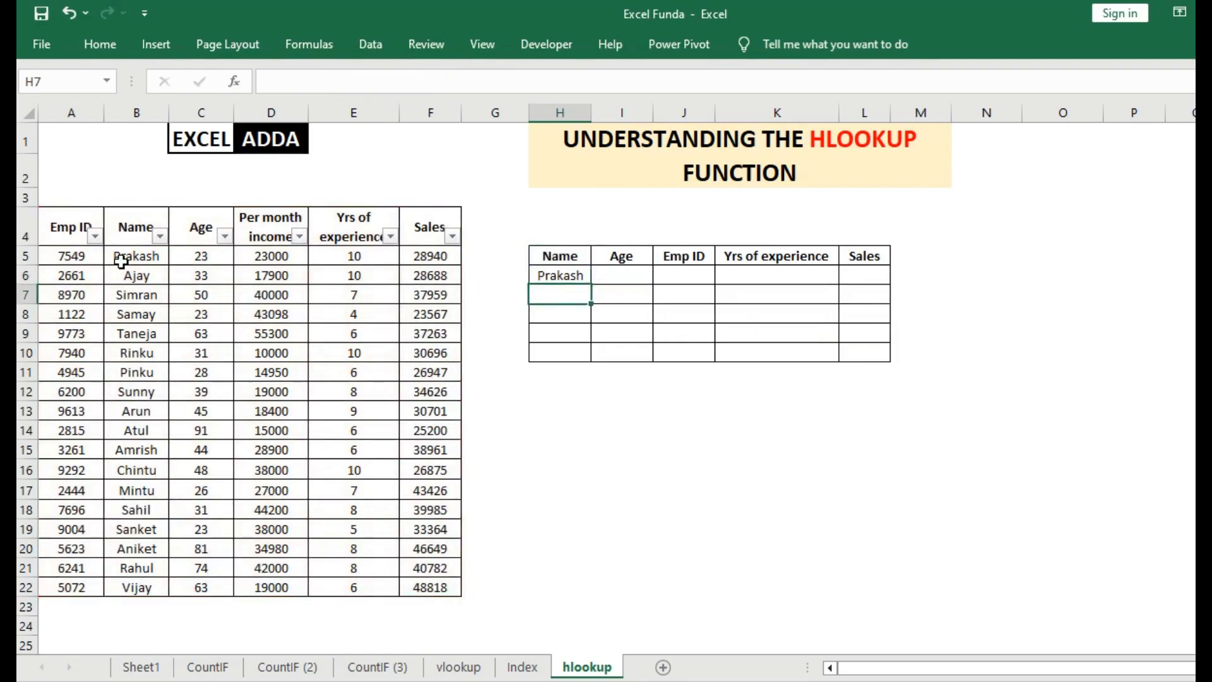
Copy the H6 formula down through H10 and inspect the references in the copied formulas.
{"action": "left_click", "coordinate": [575, 279]}
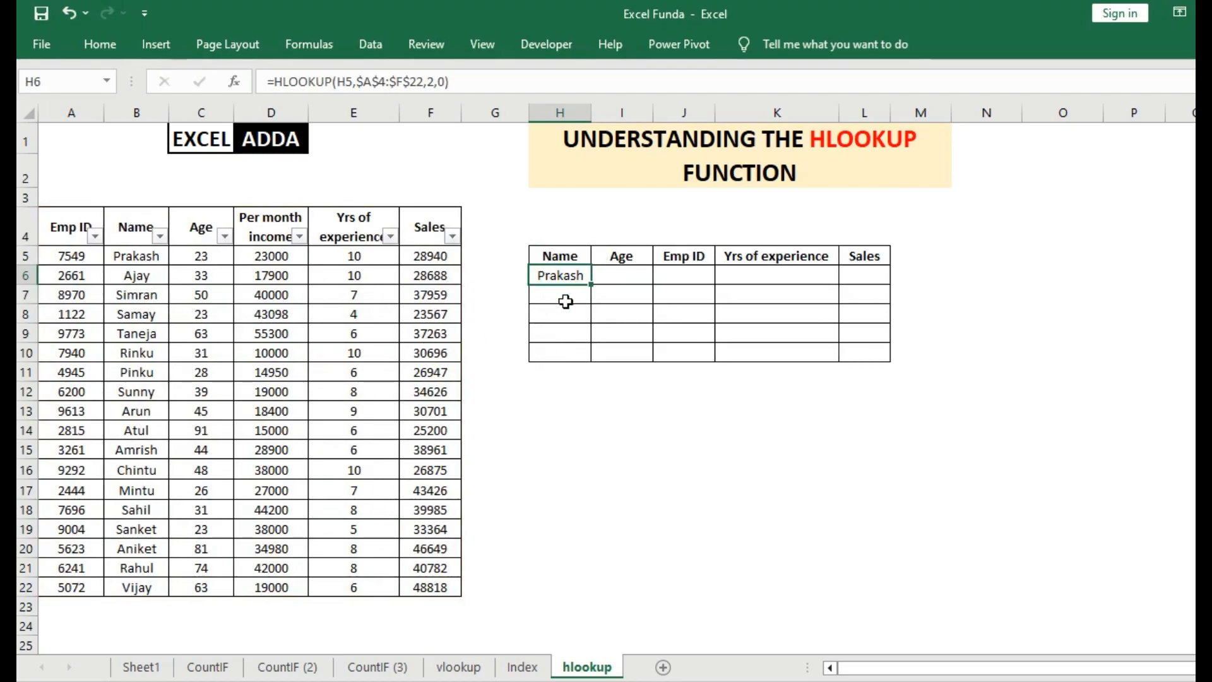
{"action": "left_click_drag", "start_coordinate": [596, 302], "coordinate": [591, 361]}
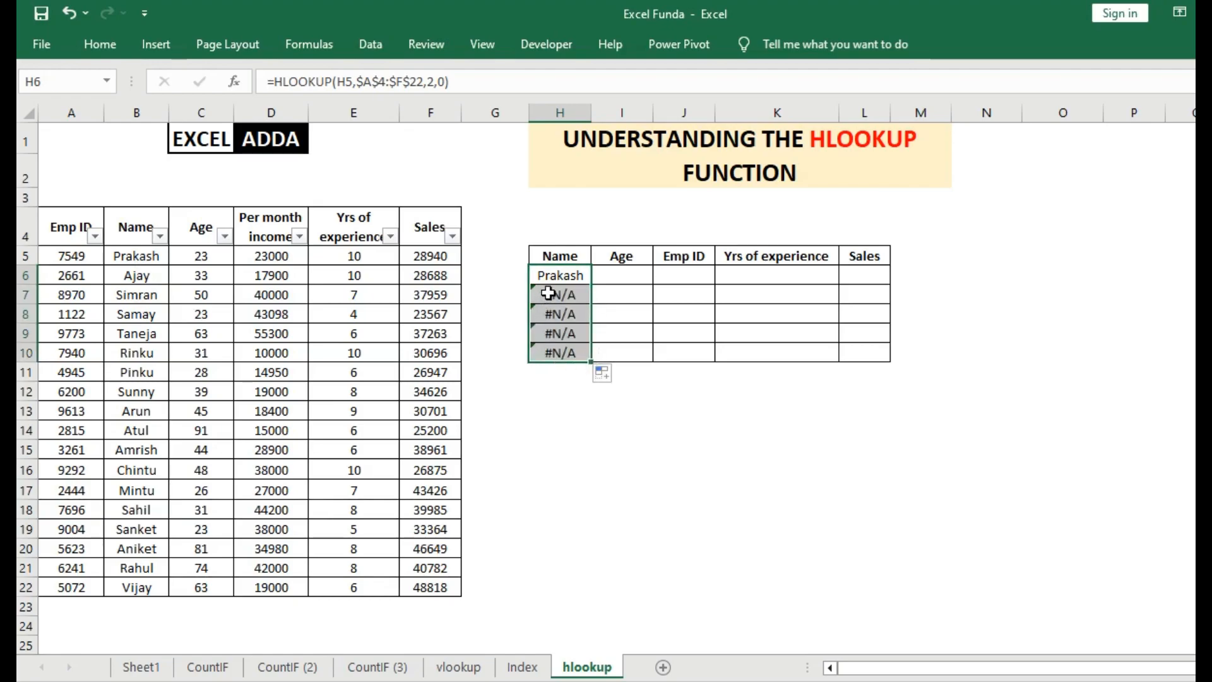
{"action": "left_click", "coordinate": [549, 294]}
{"action": "left_click", "coordinate": [562, 314]}
{"action": "left_click", "coordinate": [563, 334]}
{"action": "left_click", "coordinate": [573, 367]}
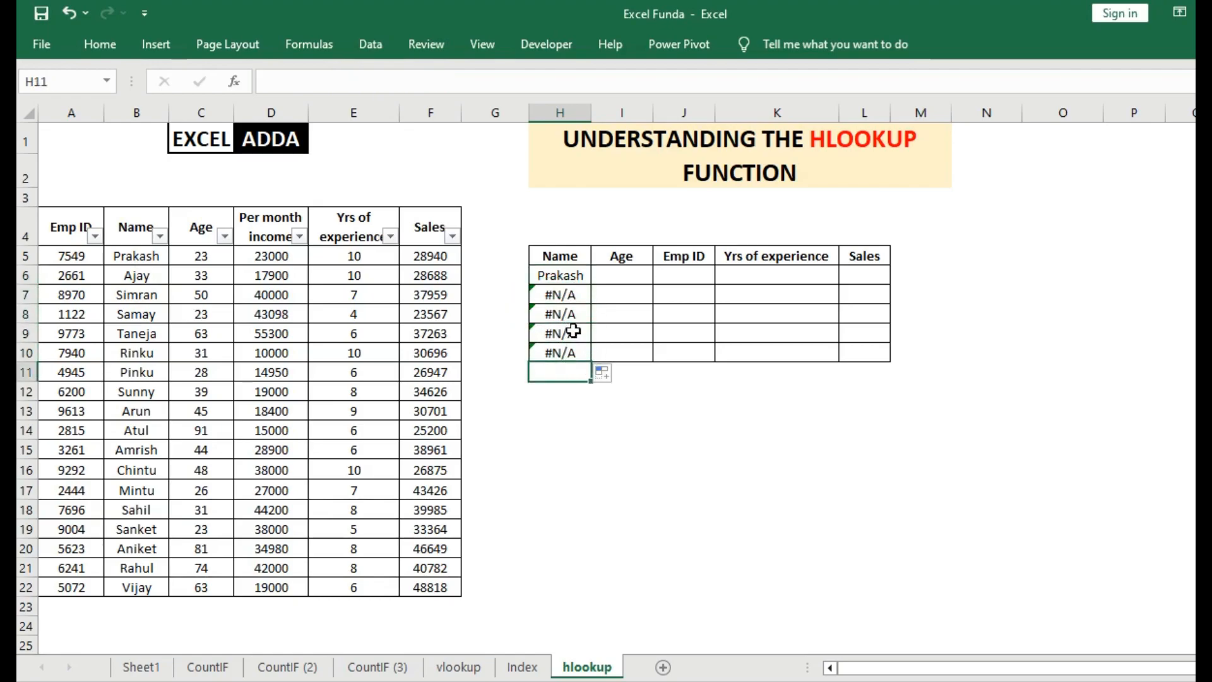
{"action": "left_click", "coordinate": [569, 297]}
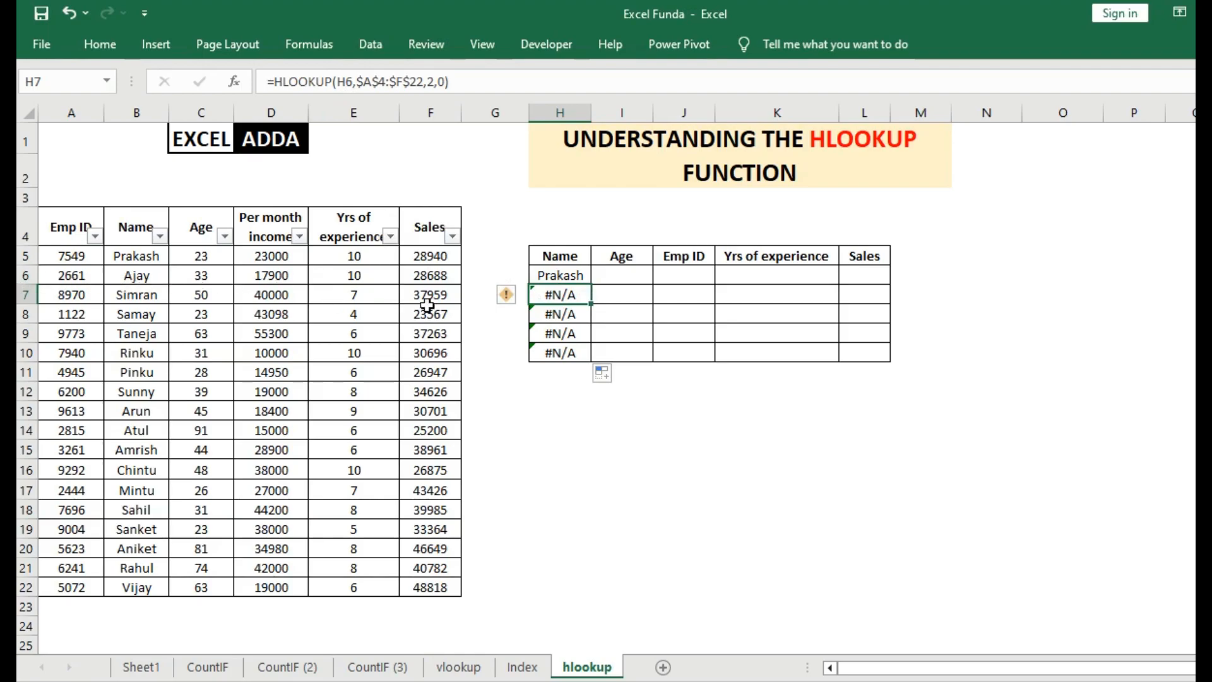
Lock the lookup value in the H6 formula as the absolute reference $H$5.
{"action": "left_click", "coordinate": [551, 275]}
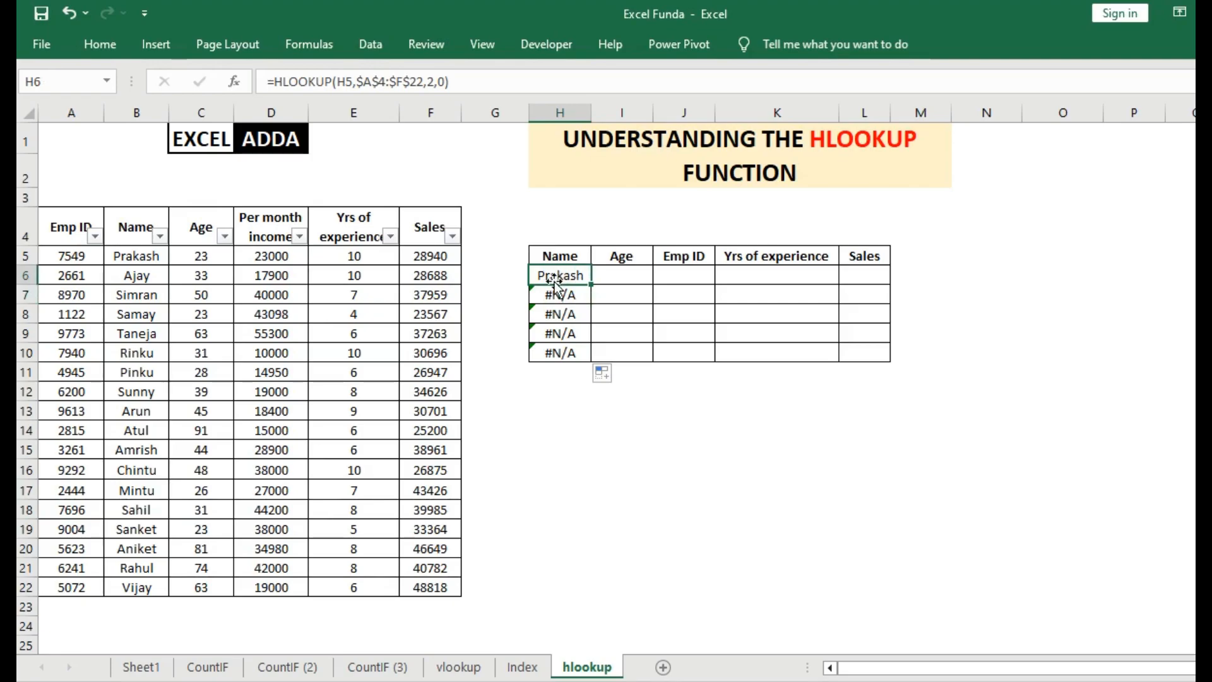
{"action": "left_click", "coordinate": [349, 82]}
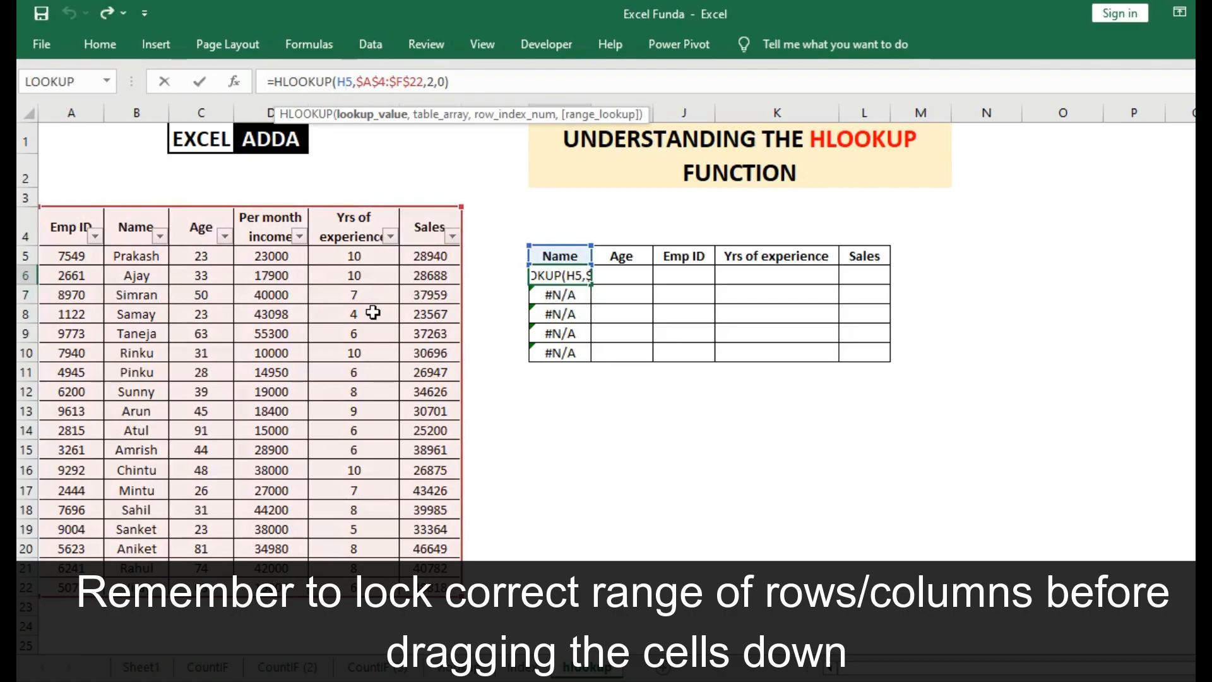
{"action": "key", "text": "F4"}
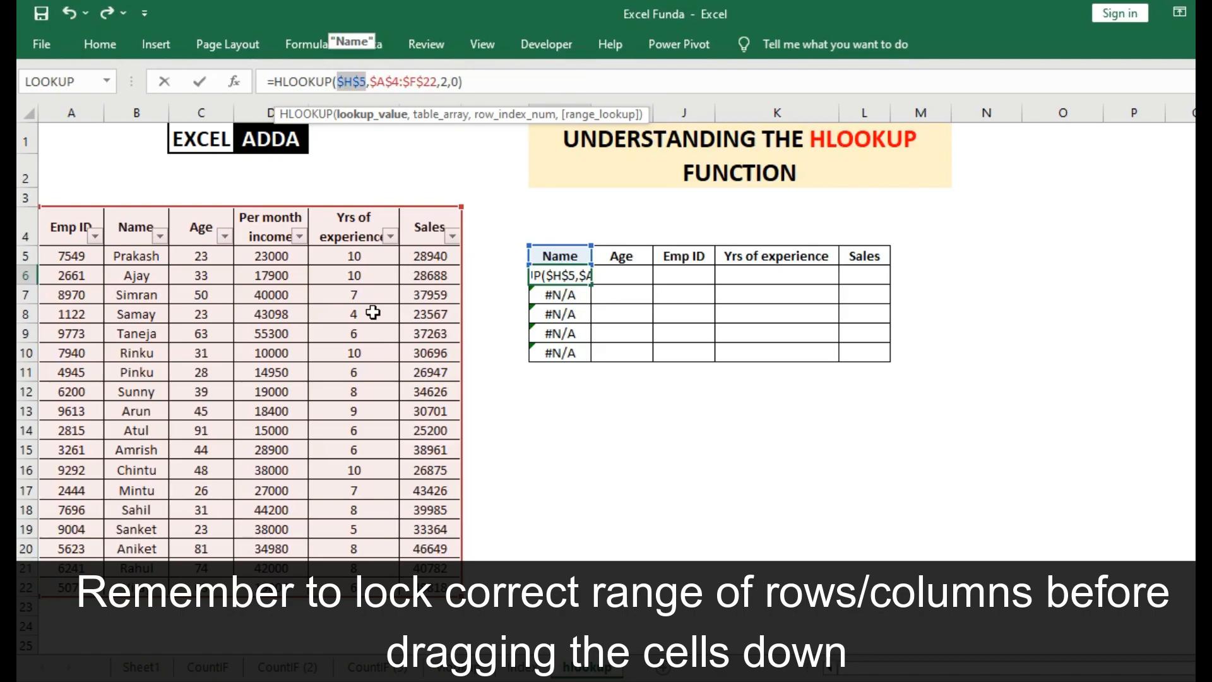
{"action": "key", "text": "Return"}
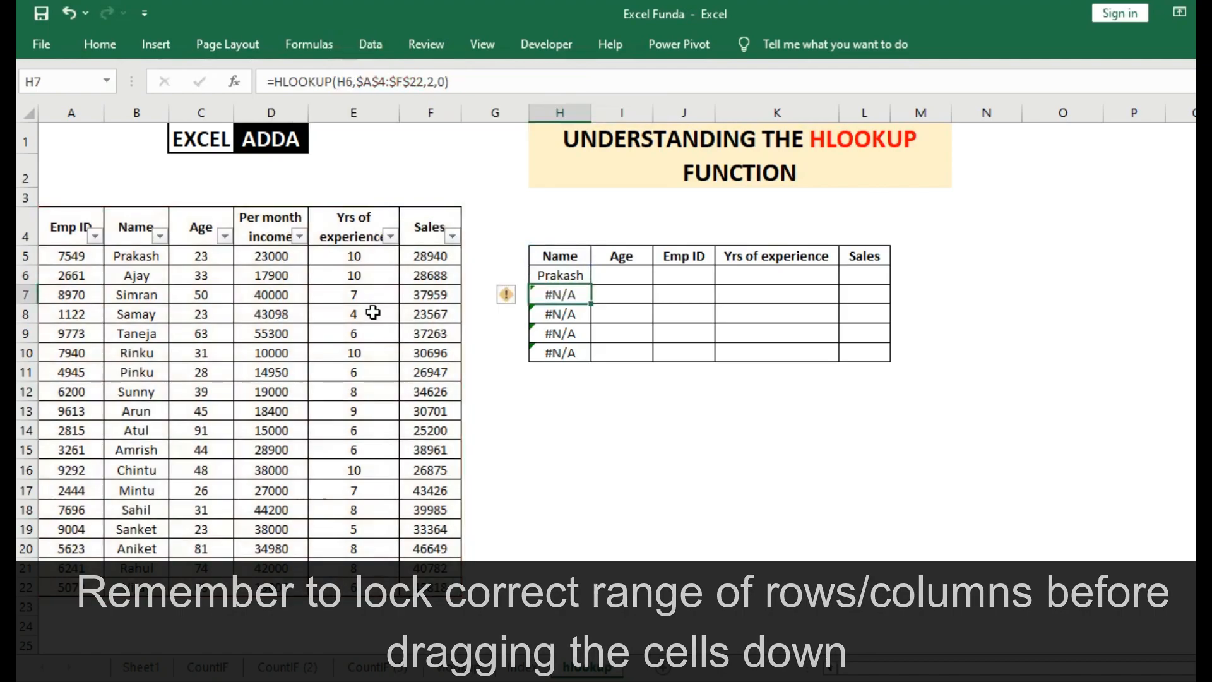
Copy the locked H6 formula down to H10 and compare the results with the employee table's Name column.
{"action": "left_click", "coordinate": [562, 276]}
{"action": "left_click_drag", "start_coordinate": [595, 285], "coordinate": [590, 357]}
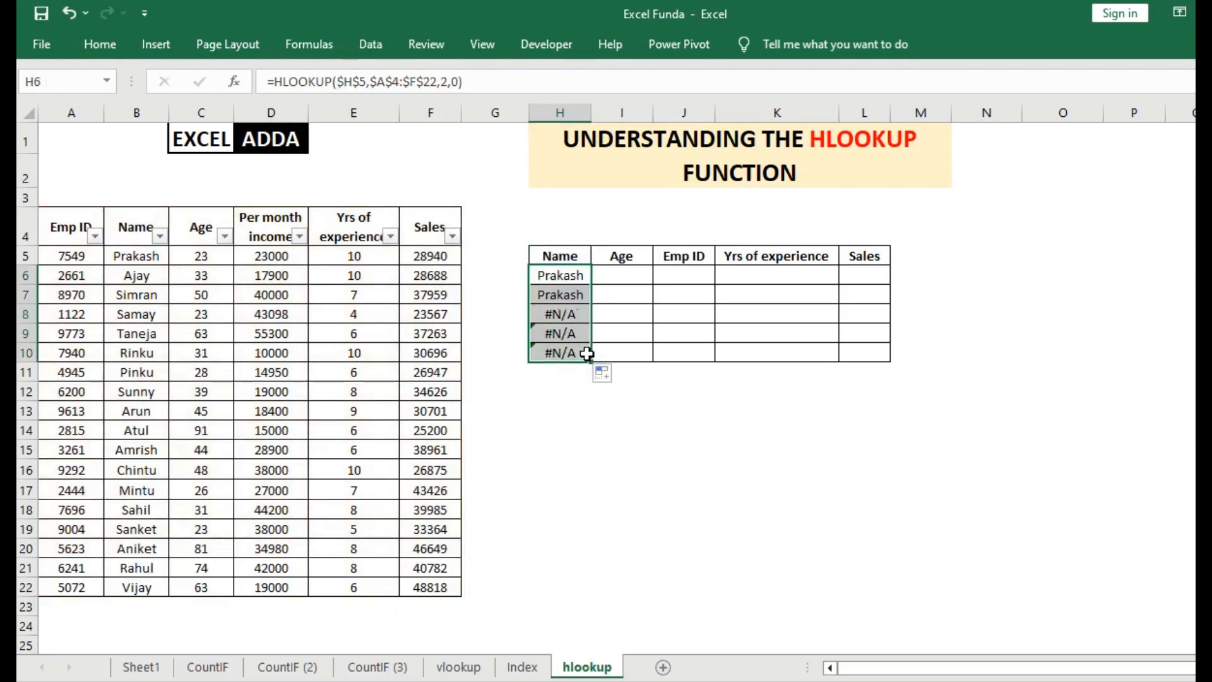
{"action": "left_click", "coordinate": [559, 275]}
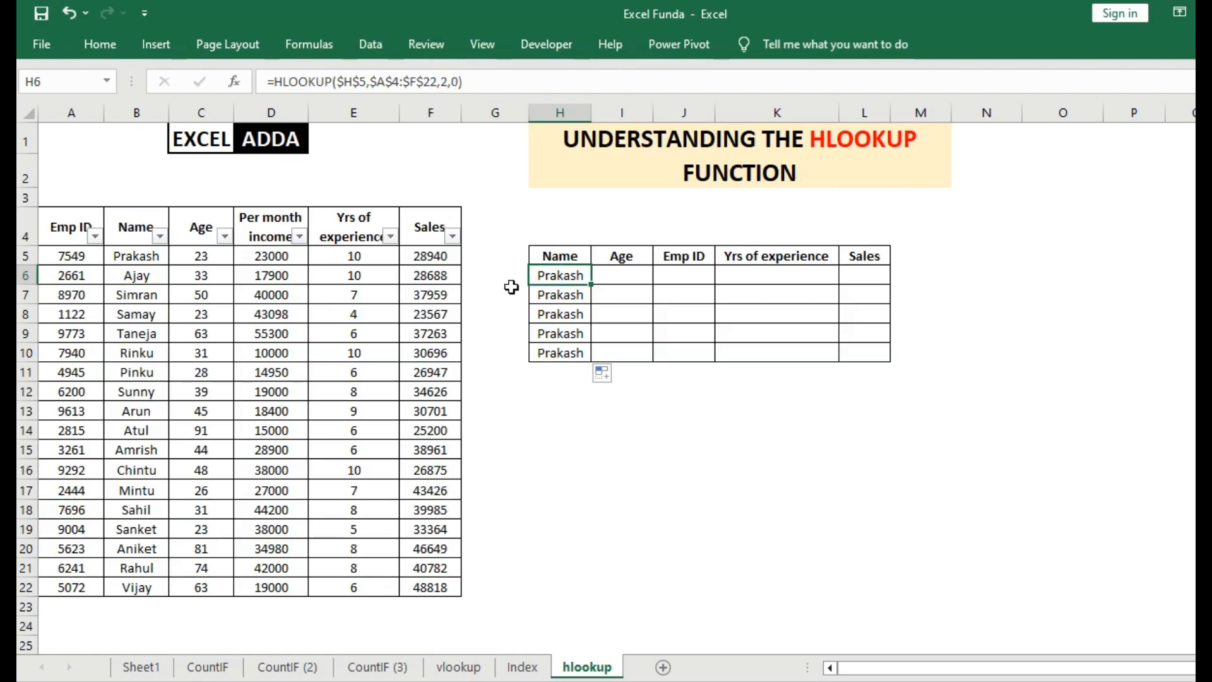
{"action": "left_click", "coordinate": [24, 274]}
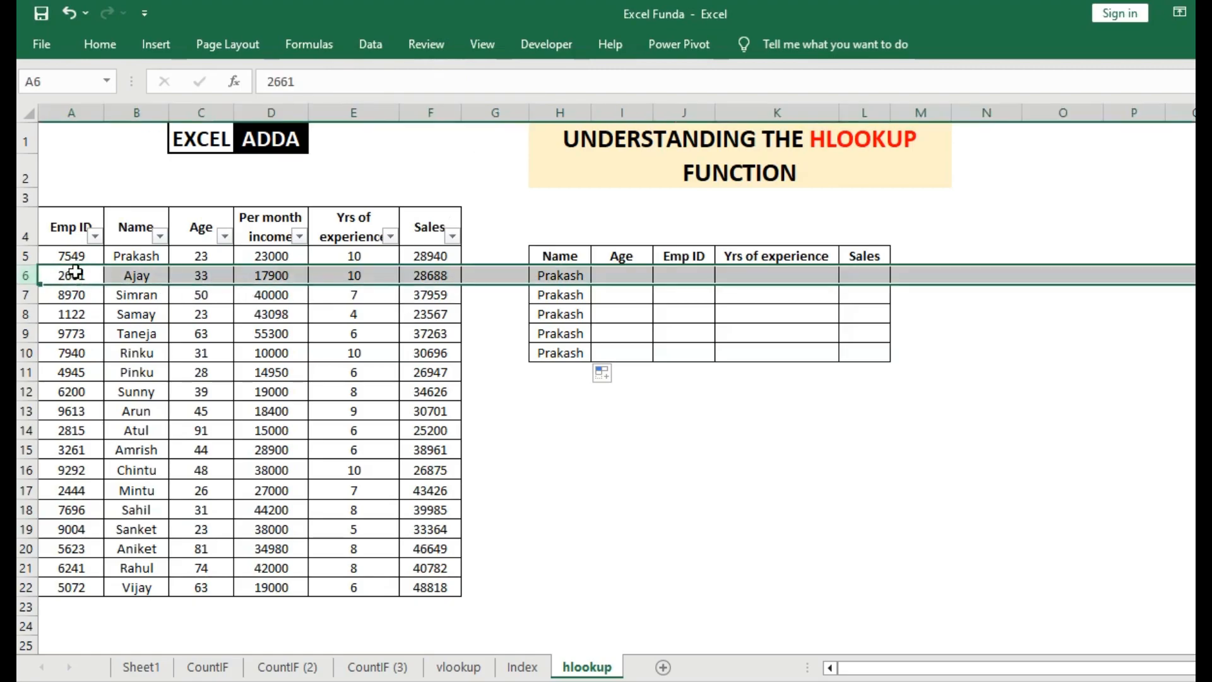
{"action": "left_click", "coordinate": [134, 276]}
{"action": "left_click", "coordinate": [136, 295]}
{"action": "left_click", "coordinate": [137, 333]}
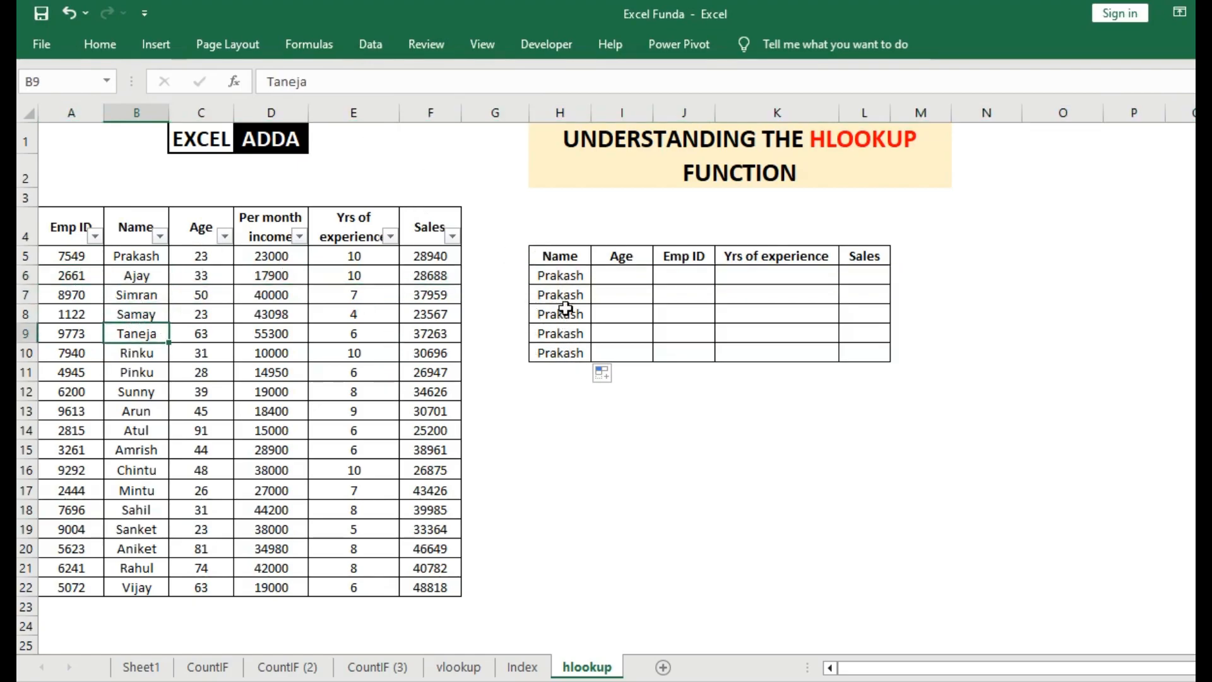
{"action": "left_click", "coordinate": [556, 276]}
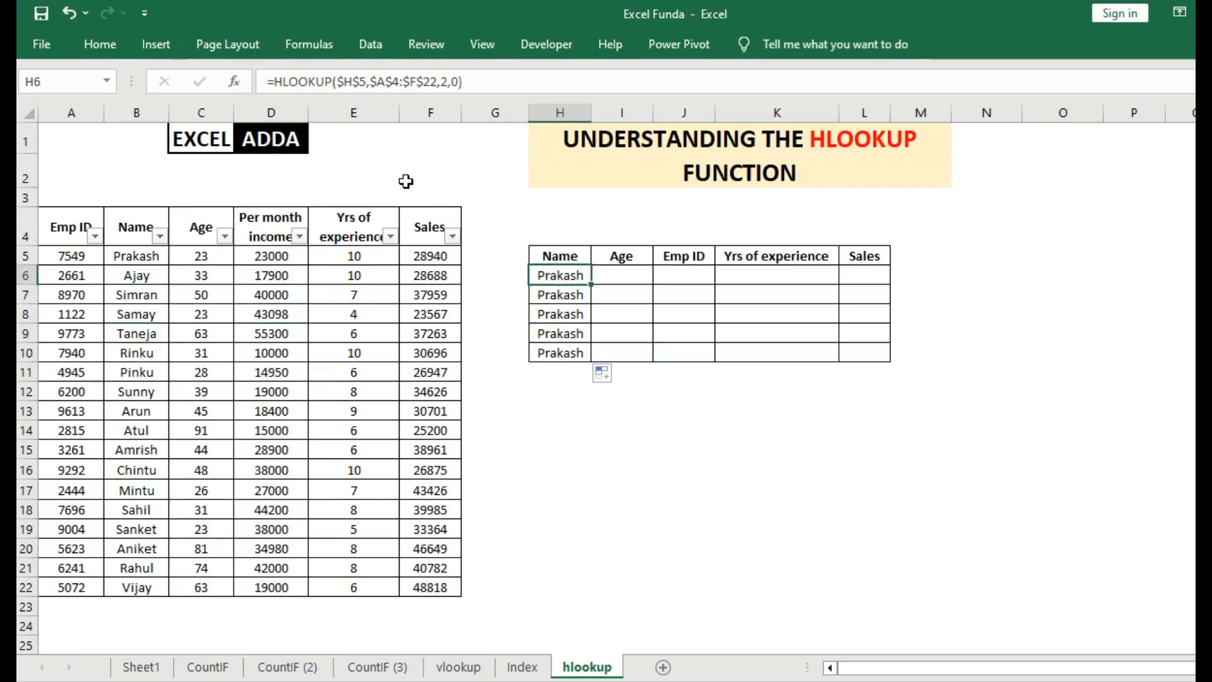
{"action": "left_click", "coordinate": [451, 81]}
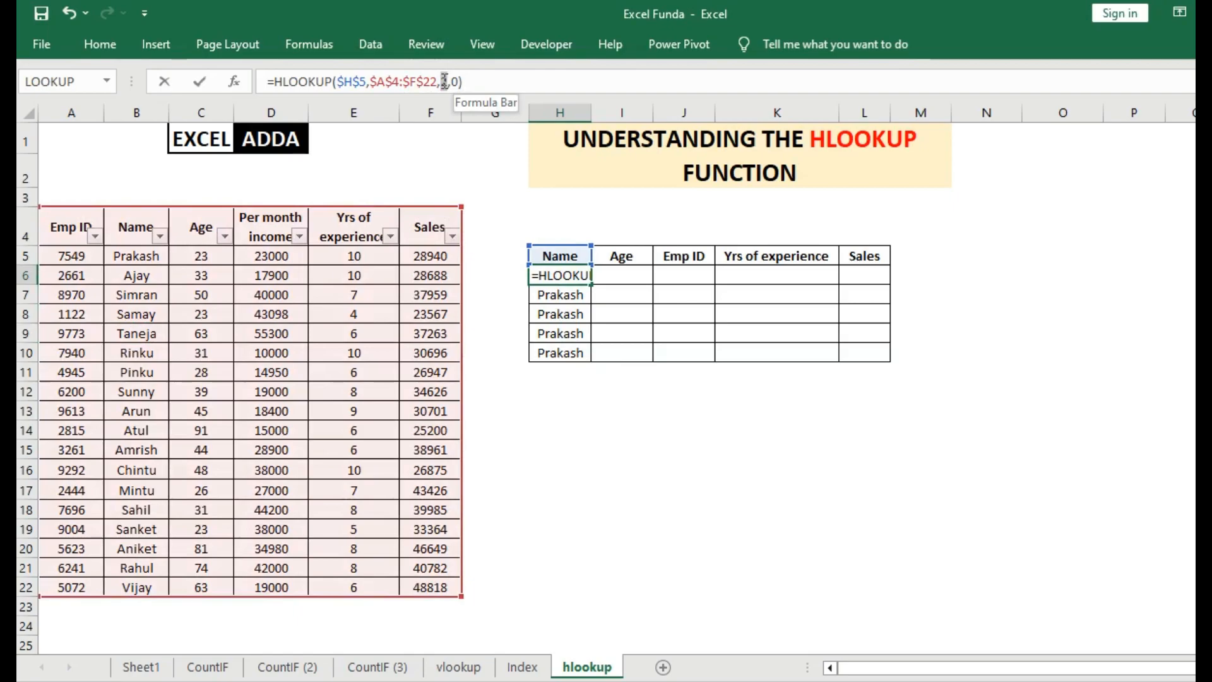
{"action": "double_click", "coordinate": [444, 81]}
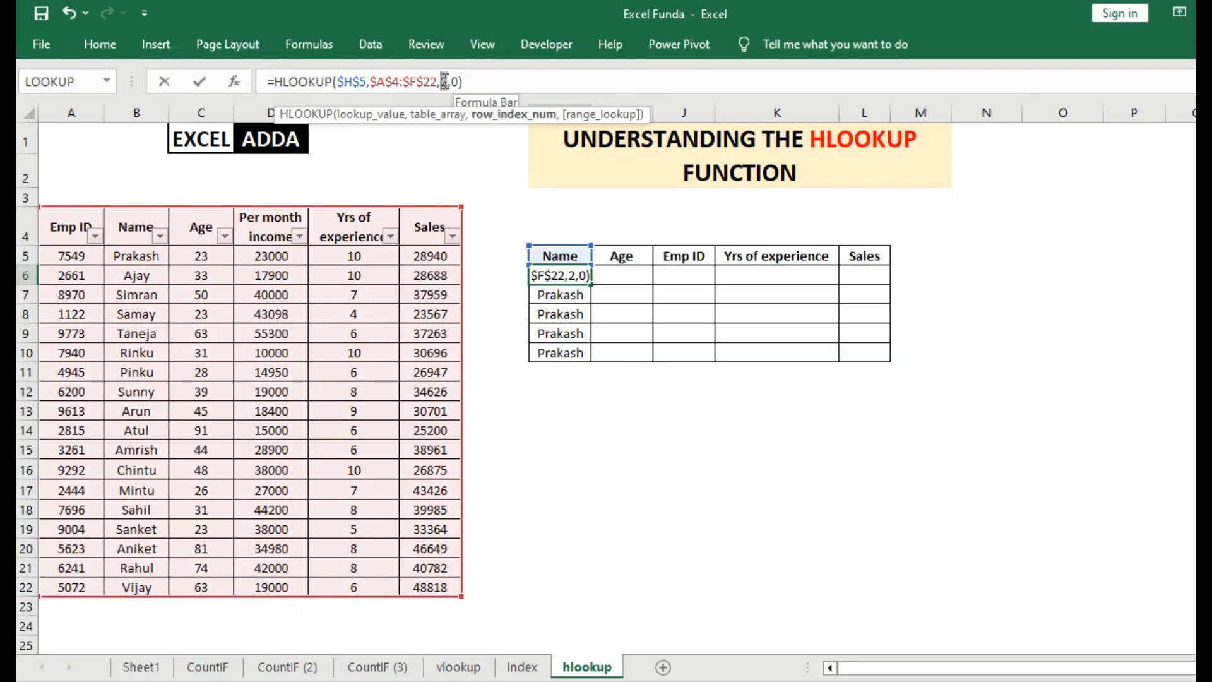
{"action": "left_click", "coordinate": [998, 252]}
{"action": "key", "text": "Escape"}
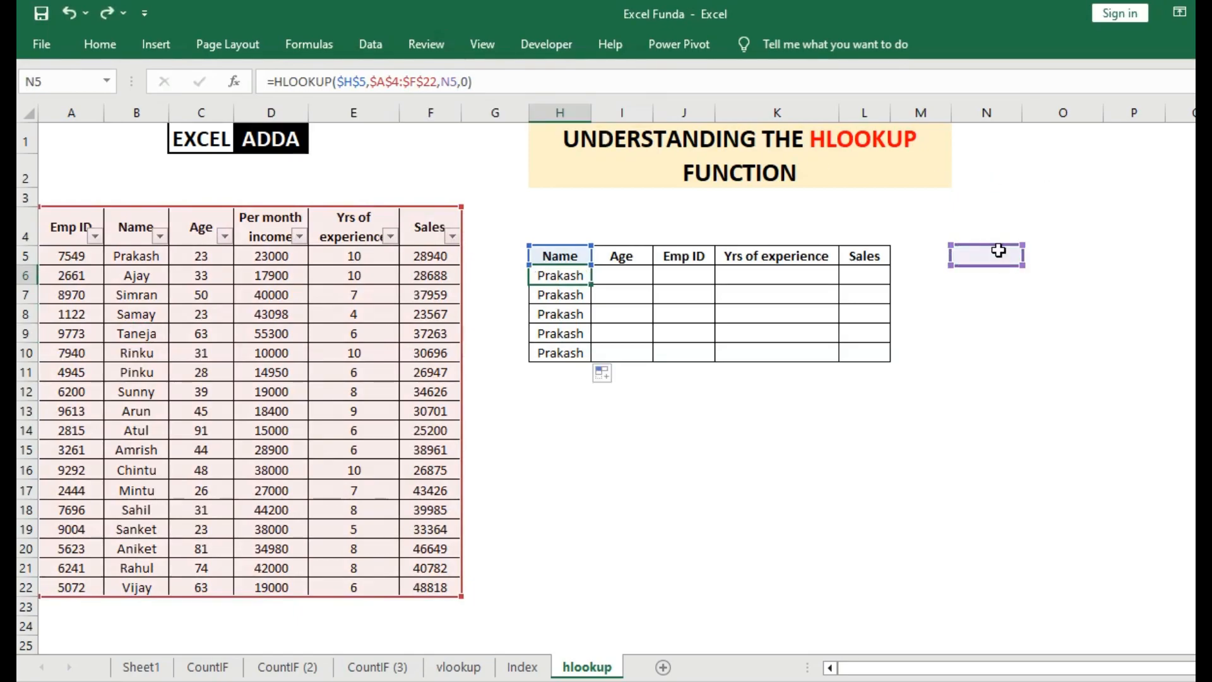
Enter the helper row numbers 2, 3, 4, 5, 6 and 7 in cells N5:N10.
{"action": "left_click", "coordinate": [999, 251]}
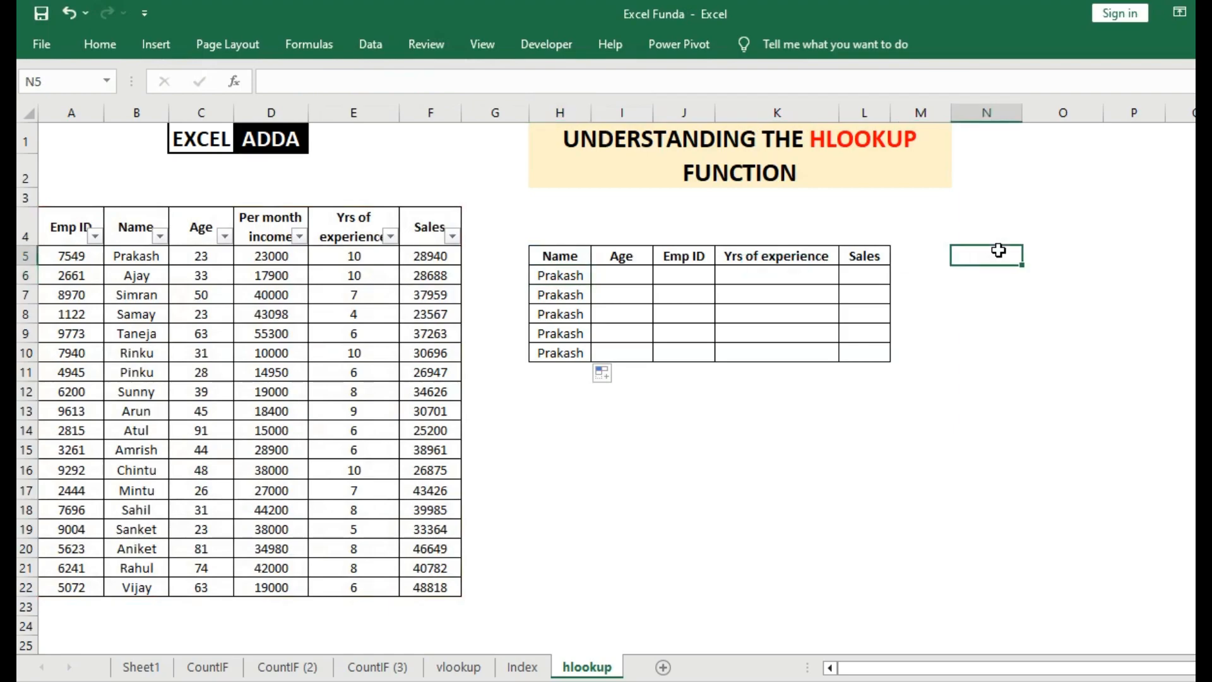
{"action": "type", "text": "2"}
{"action": "key", "text": "Return"}
{"action": "type", "text": "3"}
{"action": "key", "text": "Return"}
{"action": "type", "text": "4"}
{"action": "key", "text": "Return"}
{"action": "type", "text": "5"}
{"action": "key", "text": "Return"}
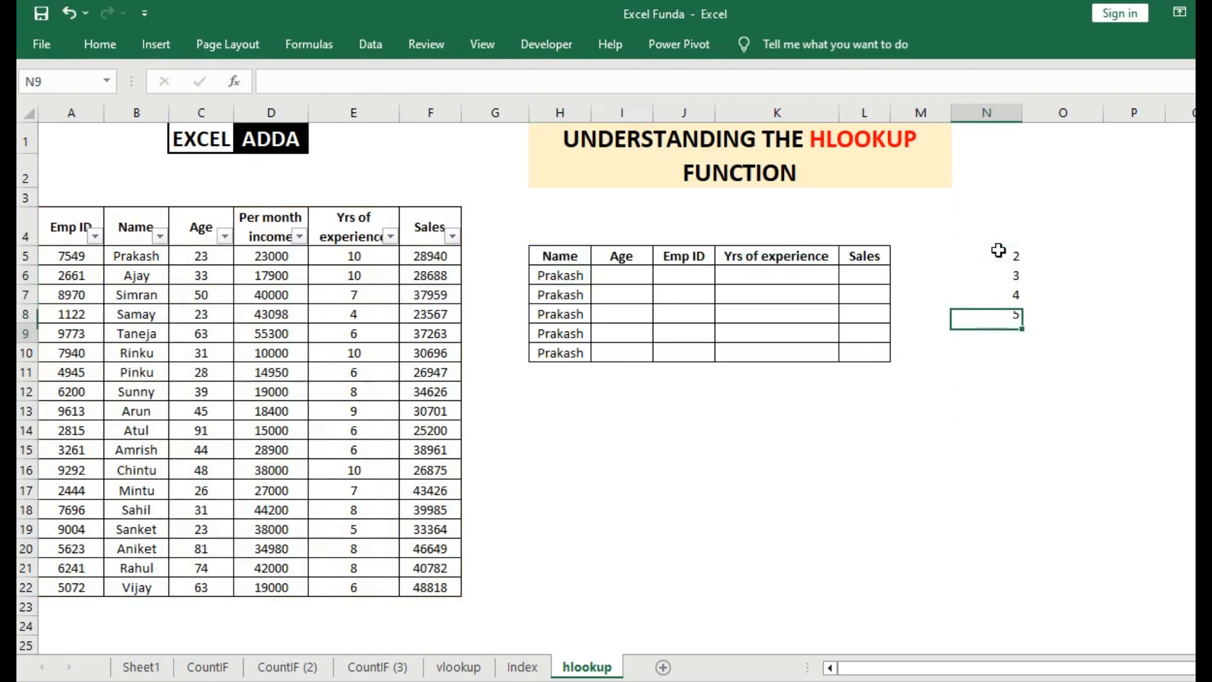
{"action": "type", "text": "6"}
{"action": "key", "text": "Return"}
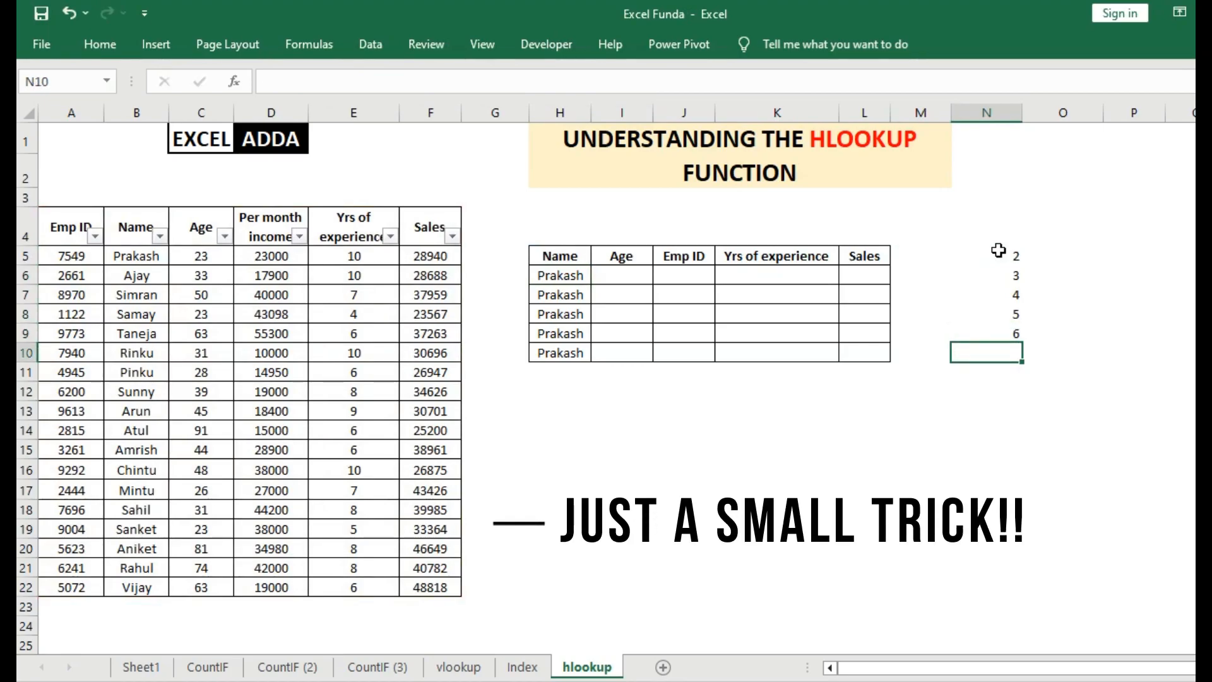
{"action": "type", "text": "7"}
{"action": "key", "text": "Return"}
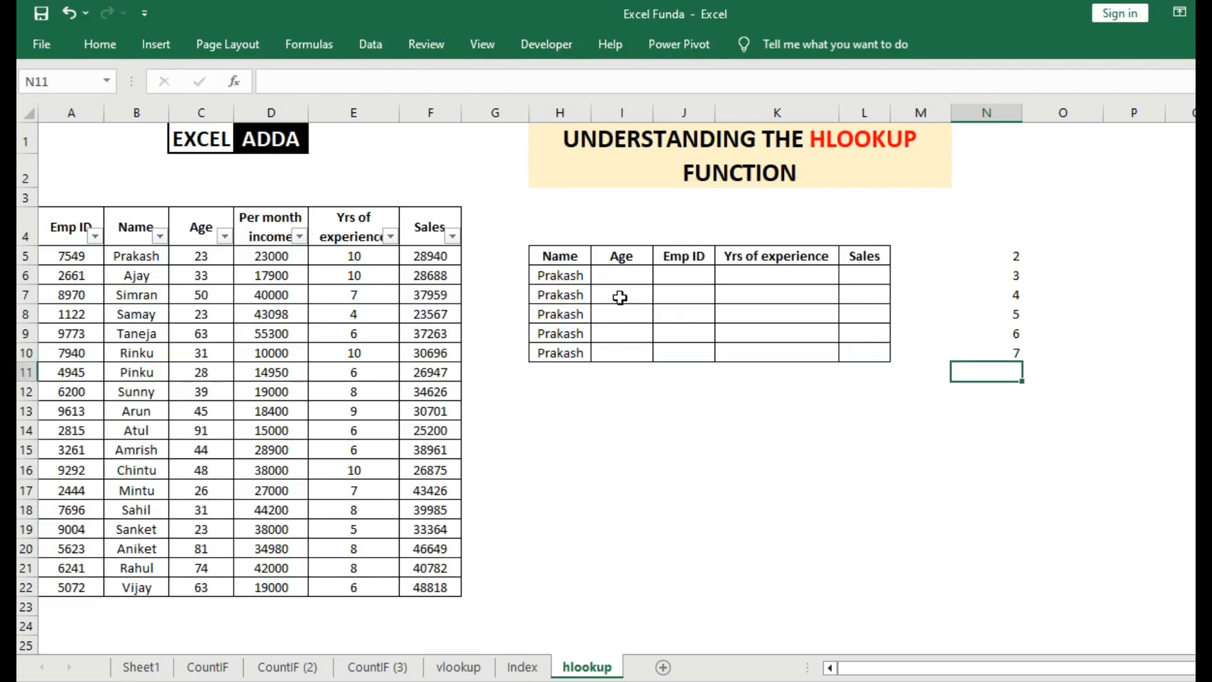
Replace the fixed row index number in the H6 formula with a relative reference to helper cell N5.
{"action": "left_click", "coordinate": [562, 278]}
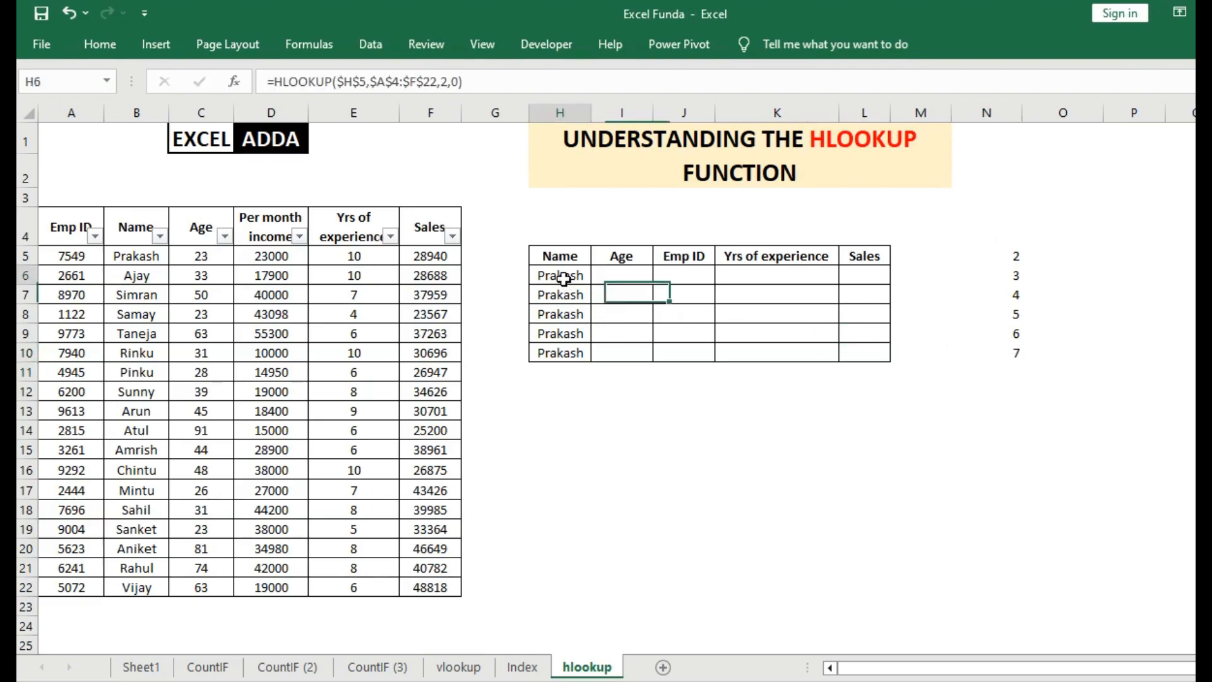
{"action": "double_click", "coordinate": [446, 81]}
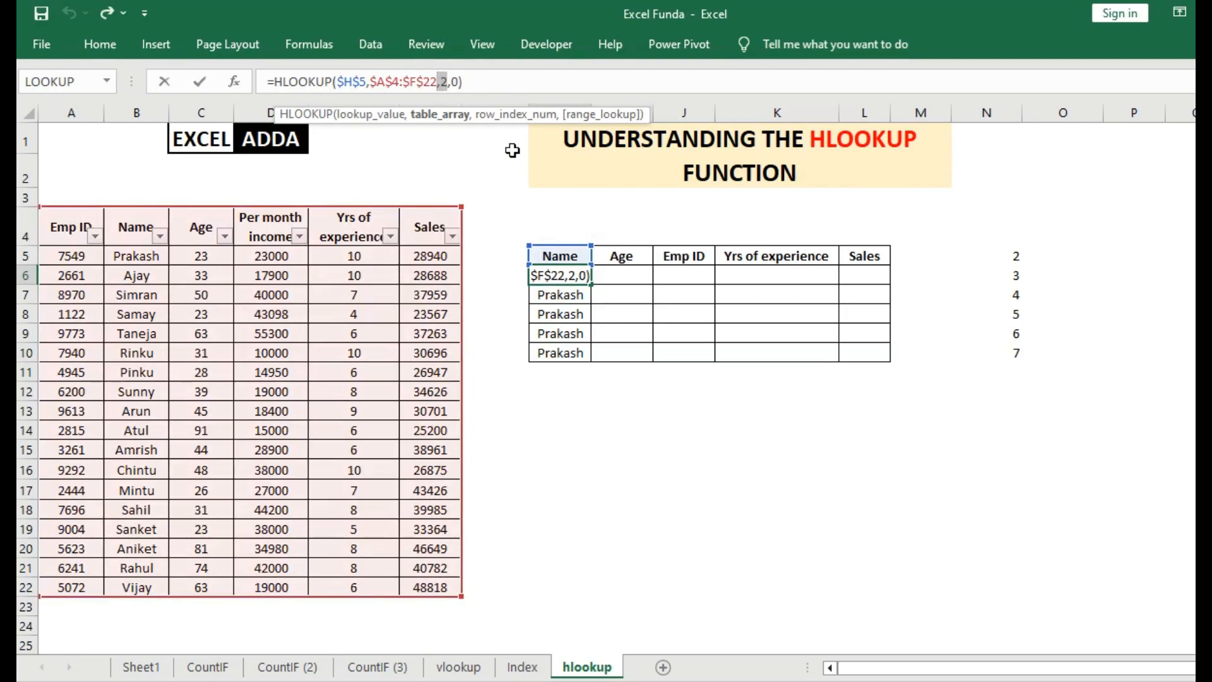
{"action": "key", "text": "Right"}
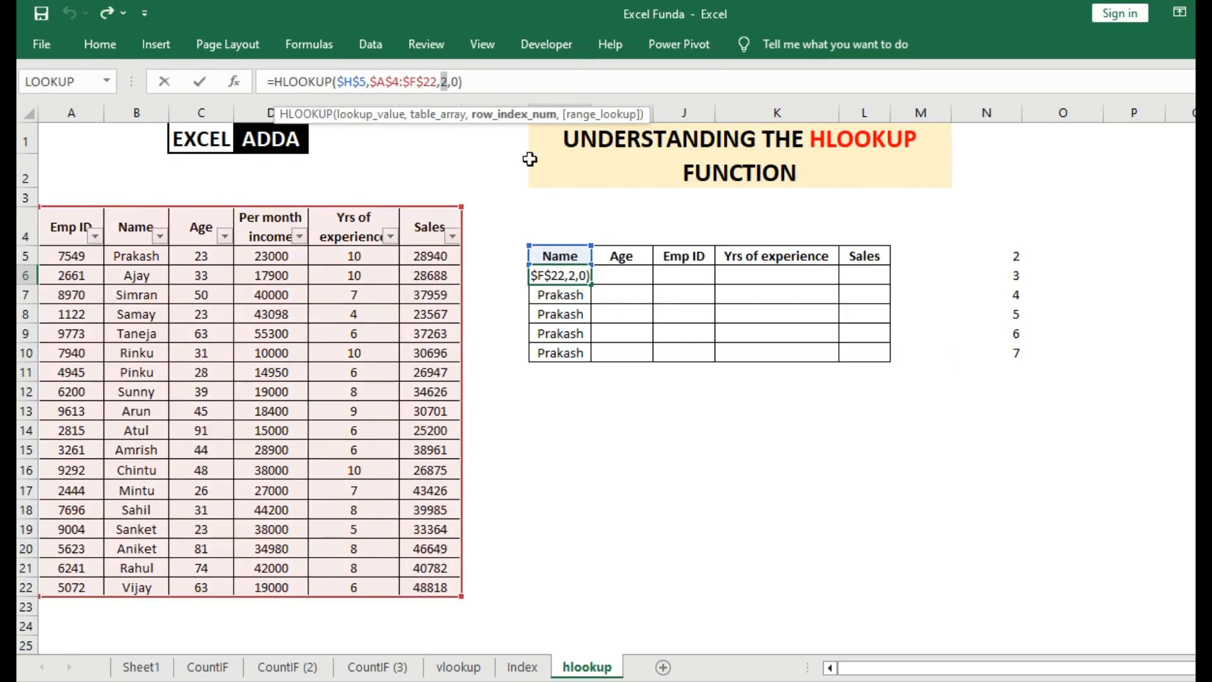
{"action": "left_click", "coordinate": [1016, 256]}
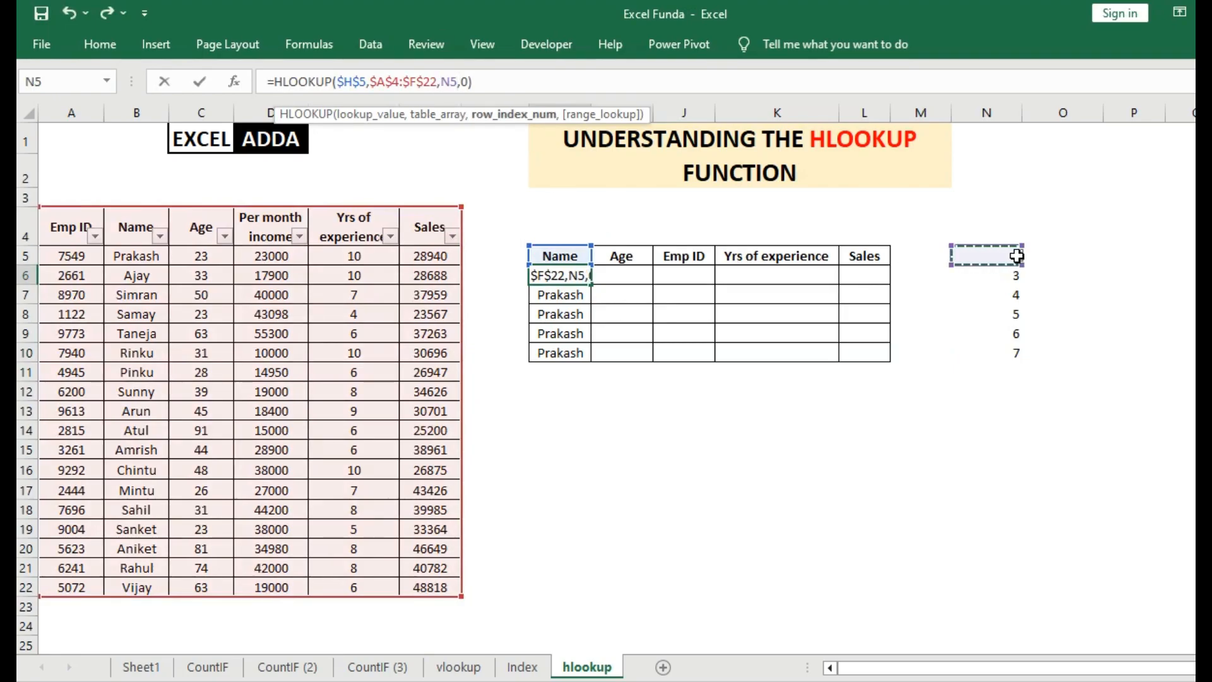
{"action": "key", "text": "Return"}
Copy the H6 formula with the N5 row reference down the Name column to H10.
{"action": "left_click", "coordinate": [557, 278]}
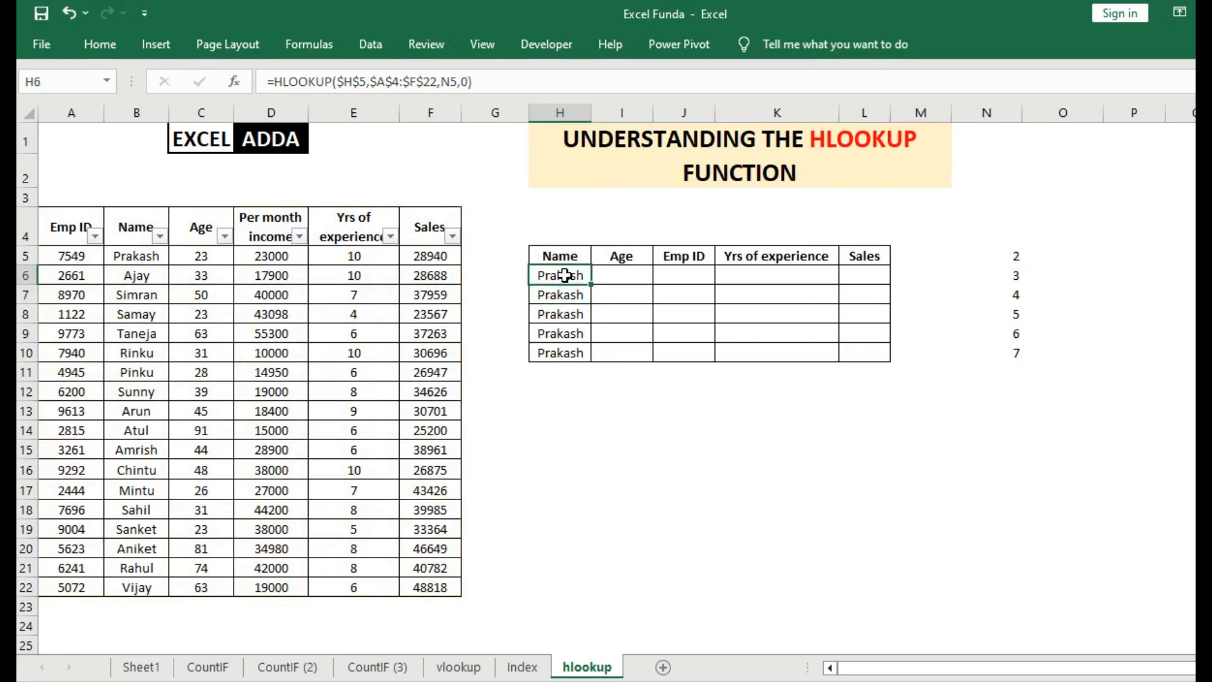
{"action": "left_click_drag", "start_coordinate": [591, 293], "coordinate": [586, 357]}
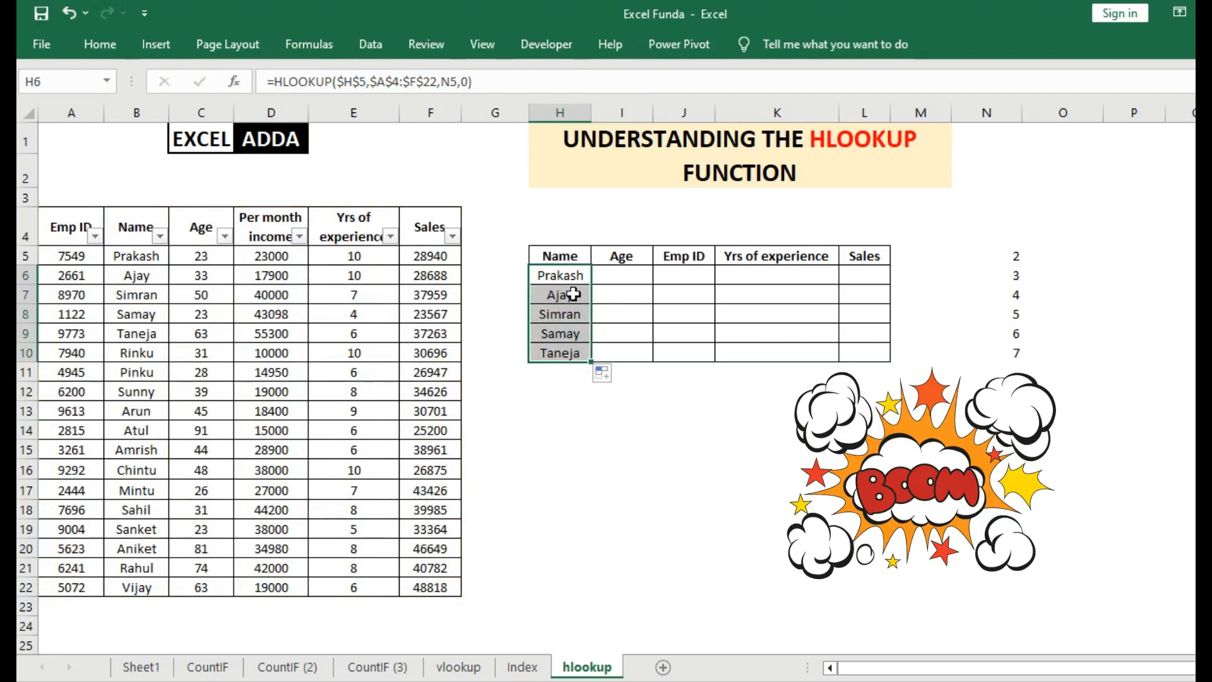
{"action": "left_click", "coordinate": [572, 274]}
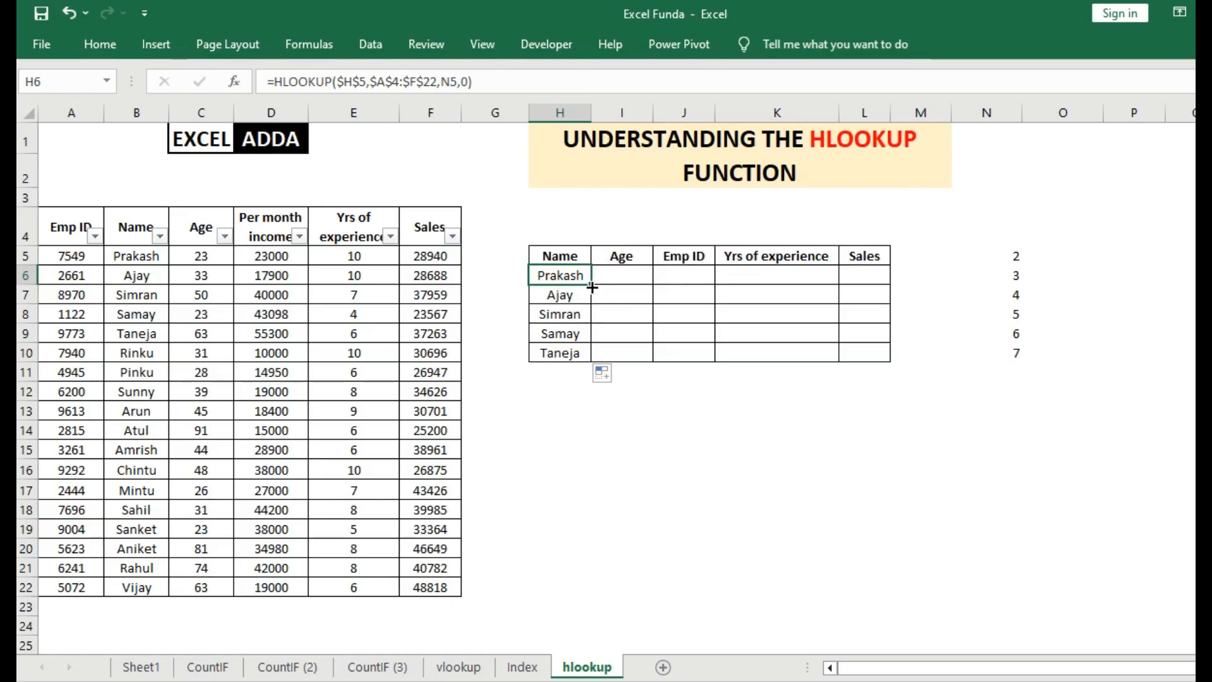
Copy the H6 formula across row 6 to L6 and inspect the formula in the Age cell I6.
{"action": "left_click_drag", "start_coordinate": [593, 287], "coordinate": [887, 284]}
{"action": "left_click", "coordinate": [625, 275]}
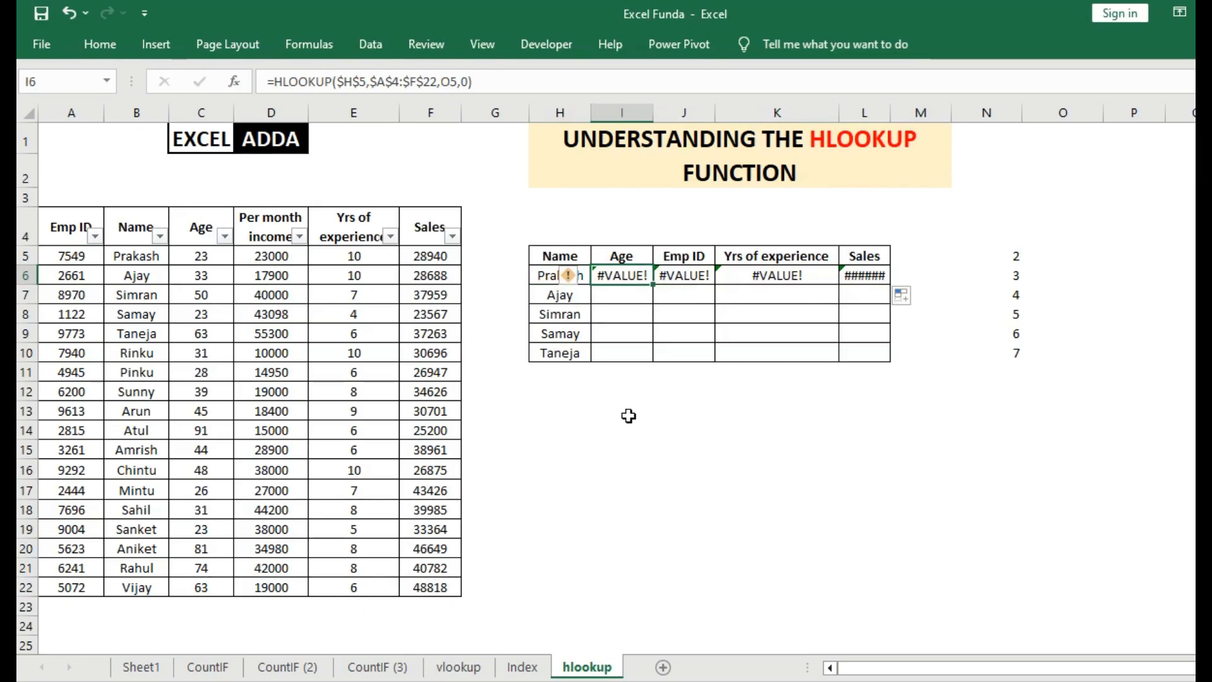
Unlock the column of the lookup value in the H6 formula so that it reads H$5.
{"action": "left_click", "coordinate": [542, 275]}
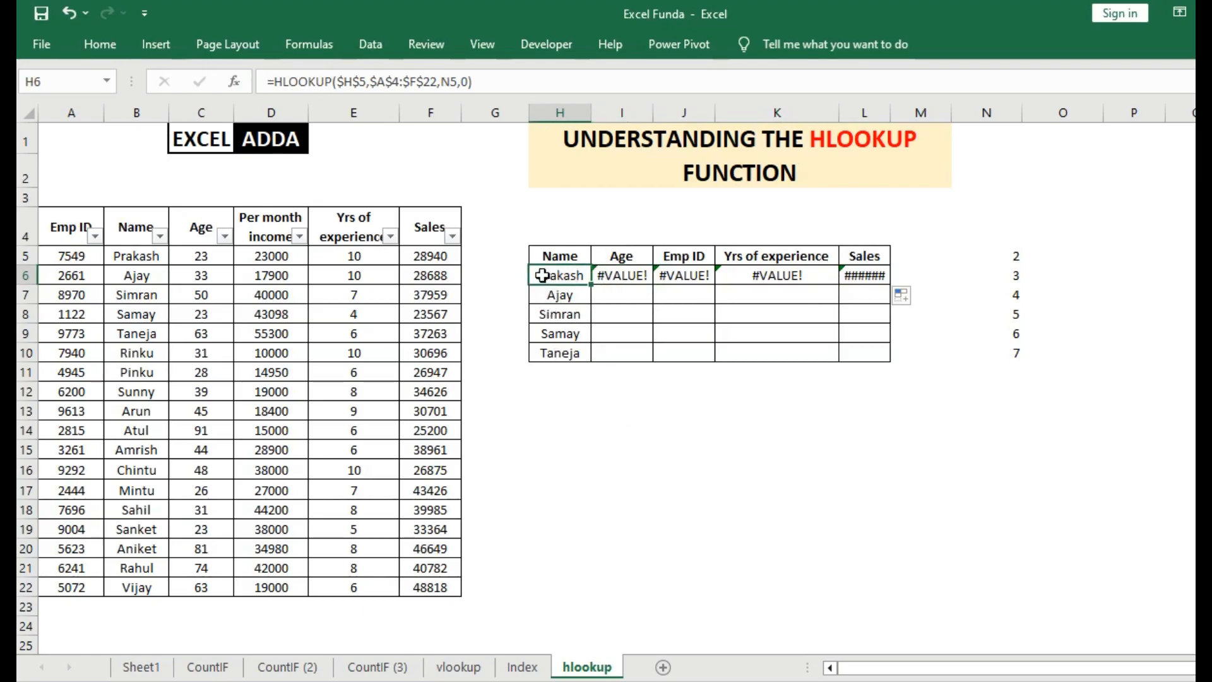
{"action": "left_click", "coordinate": [354, 83]}
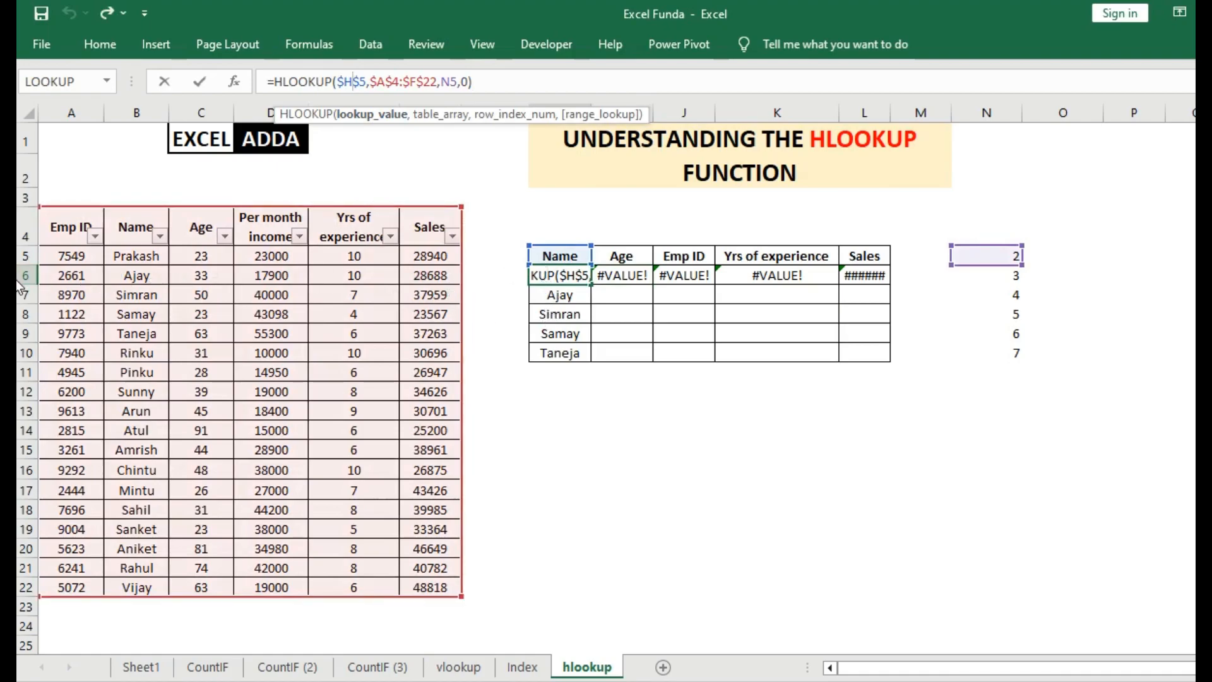
{"action": "left_click", "coordinate": [345, 71]}
{"action": "key", "text": "BackSpace"}
{"action": "key", "text": "Return"}
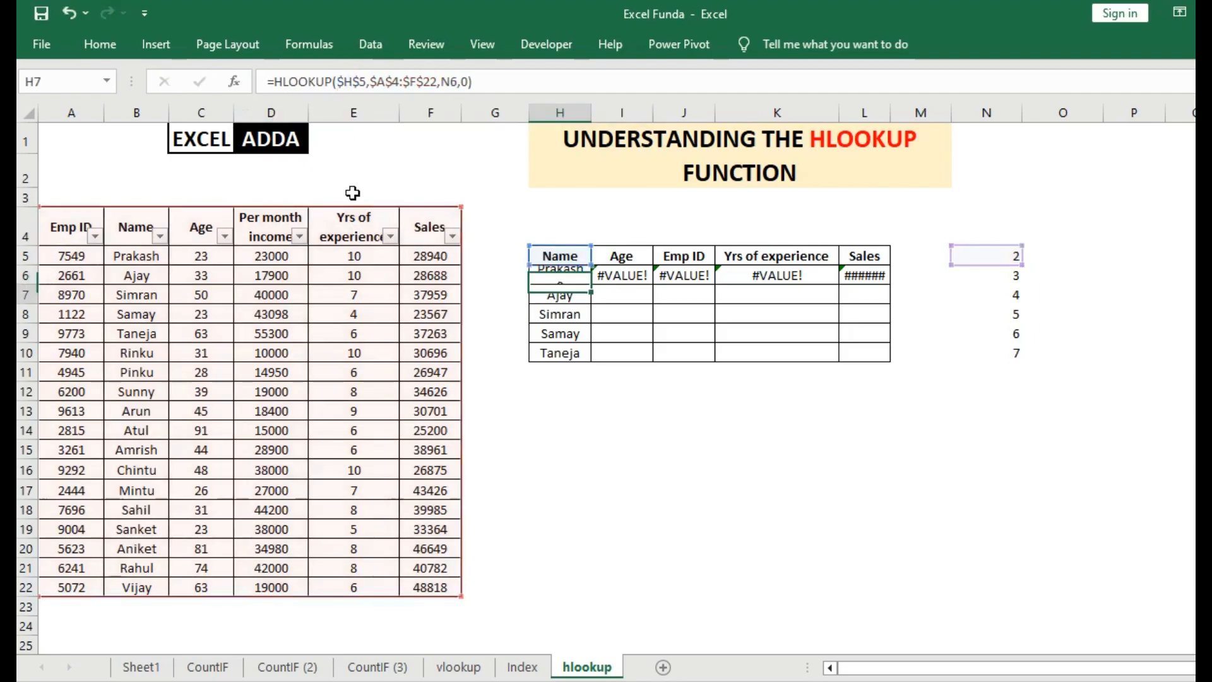
Copy the H6 formula across to L6 and check the row index reference in I6 against cell O5.
{"action": "left_click", "coordinate": [560, 277]}
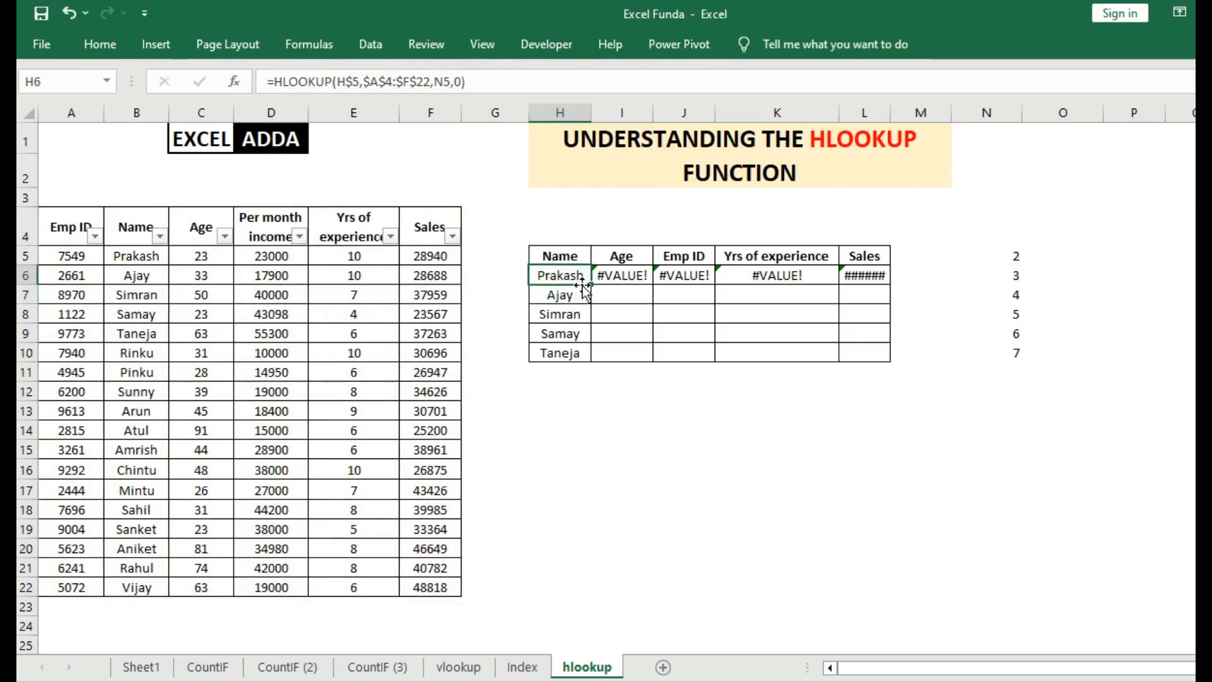
{"action": "left_click_drag", "start_coordinate": [582, 285], "coordinate": [859, 283]}
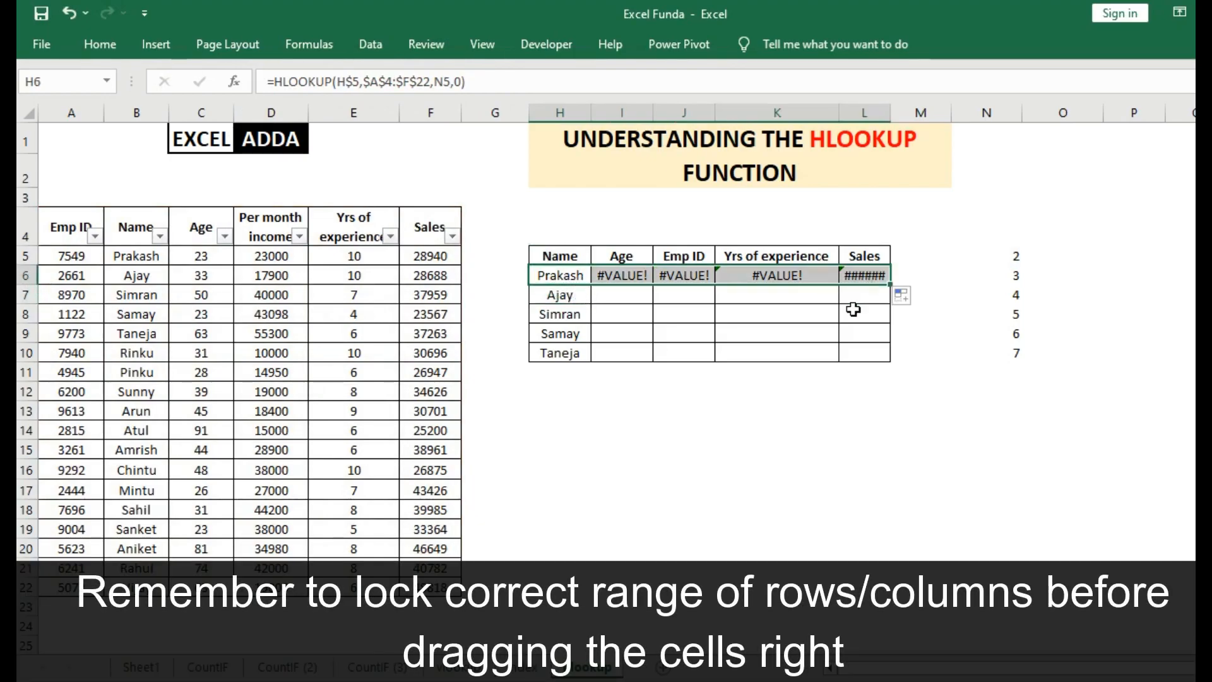
{"action": "left_click", "coordinate": [564, 275]}
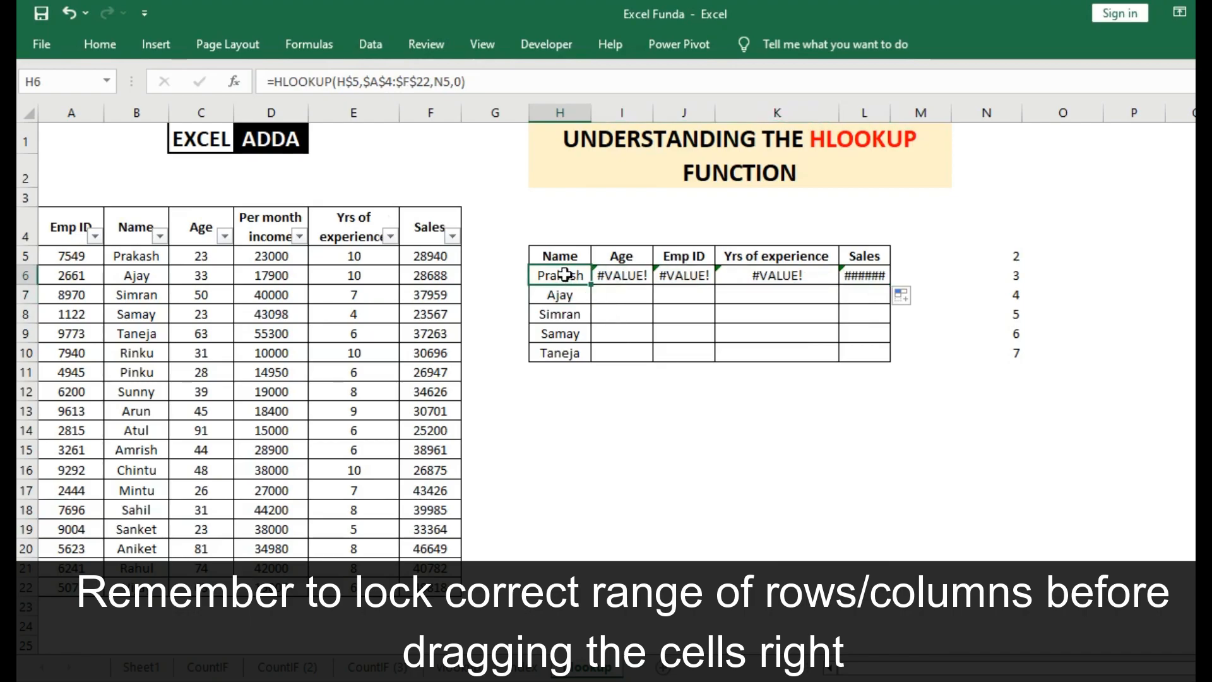
{"action": "left_click", "coordinate": [607, 274]}
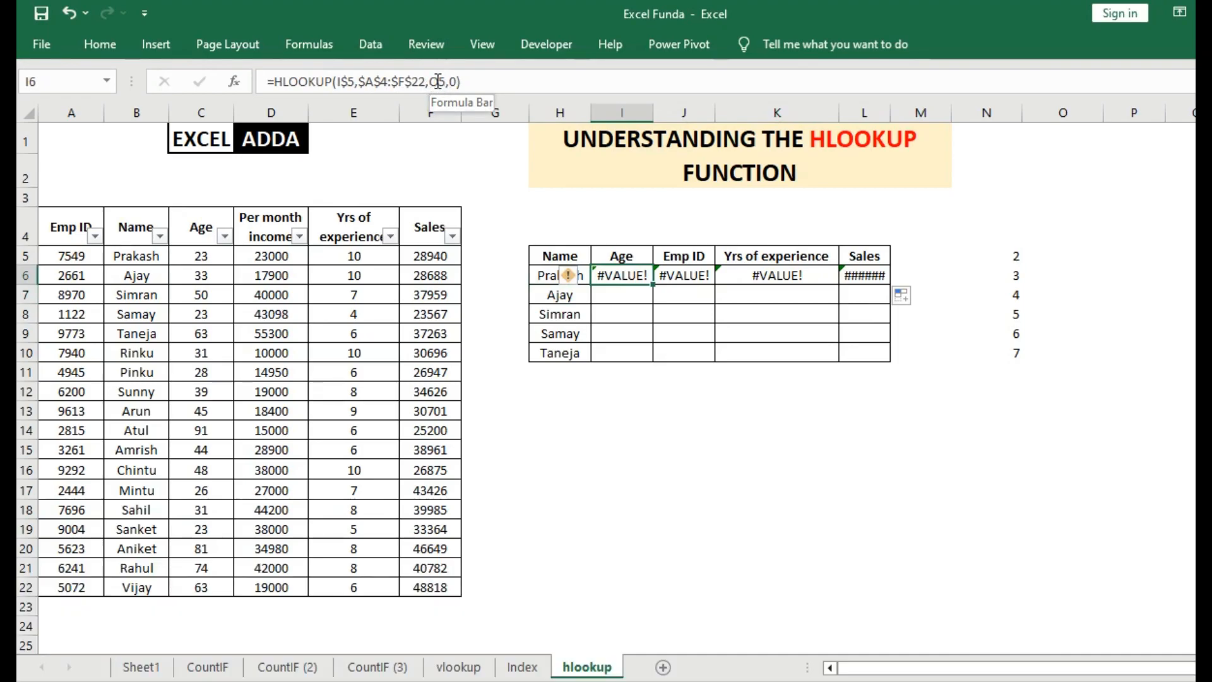
{"action": "left_click", "coordinate": [1071, 260]}
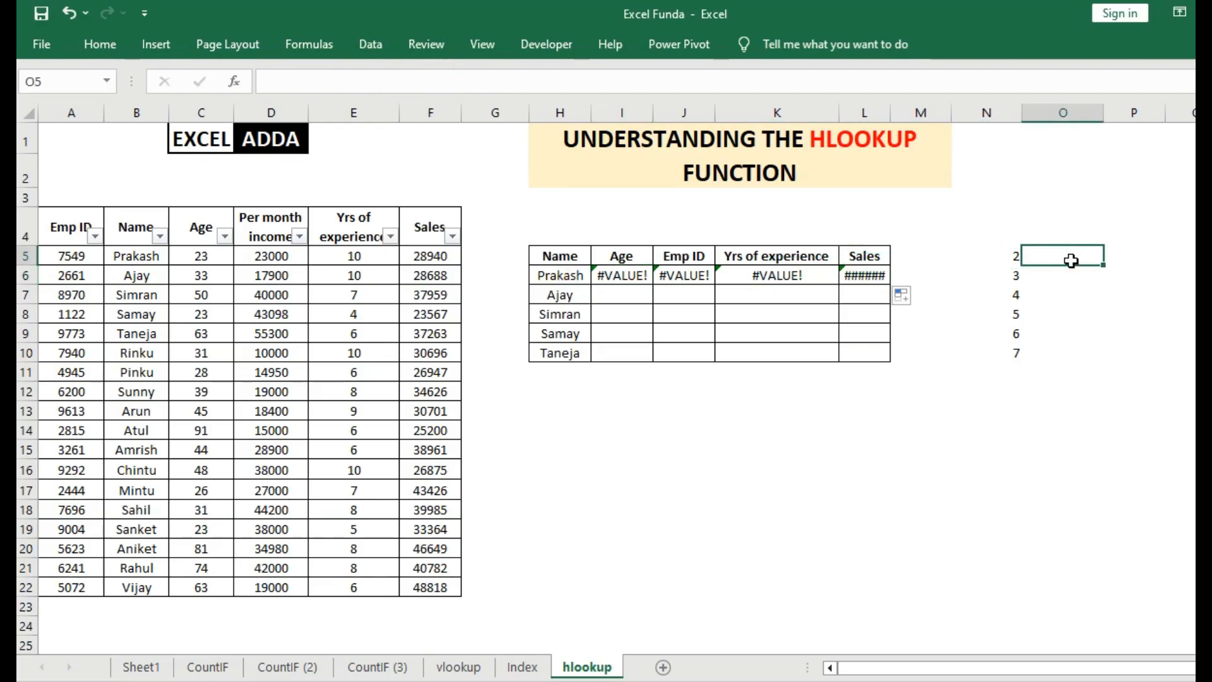
Lock the row index reference in the H6 formula as $N$5 and copy the formula across to L6.
{"action": "left_click", "coordinate": [572, 276]}
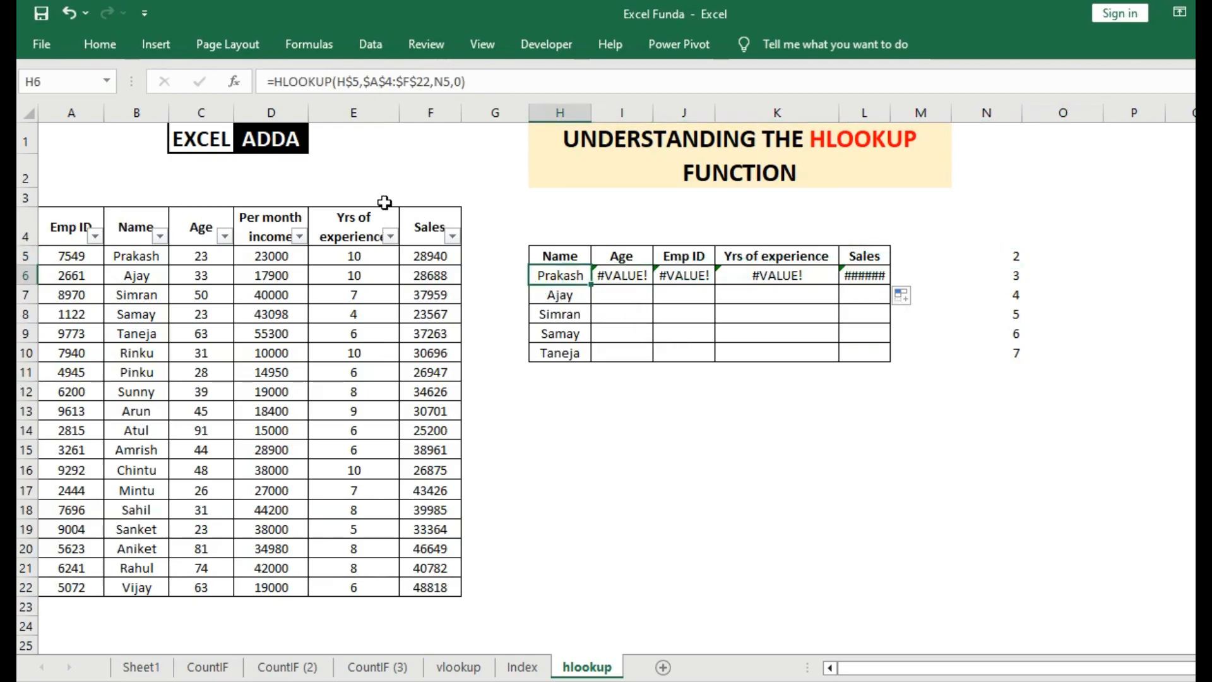
{"action": "left_click", "coordinate": [445, 85]}
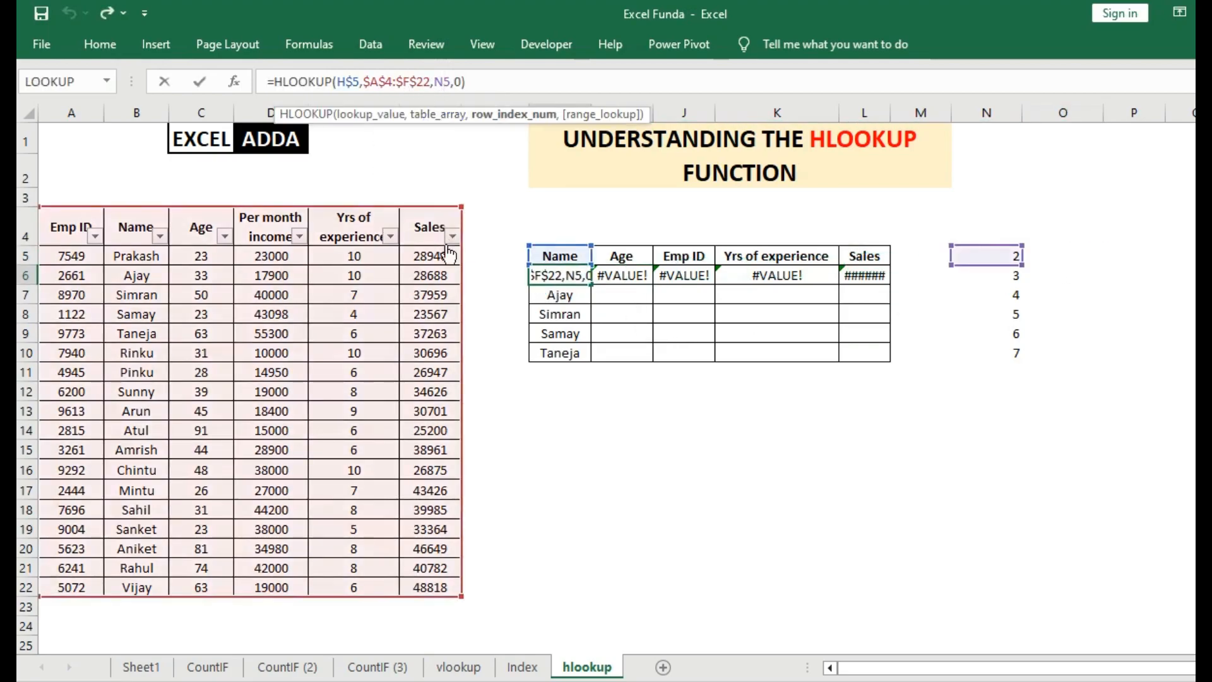
{"action": "key", "text": "F4"}
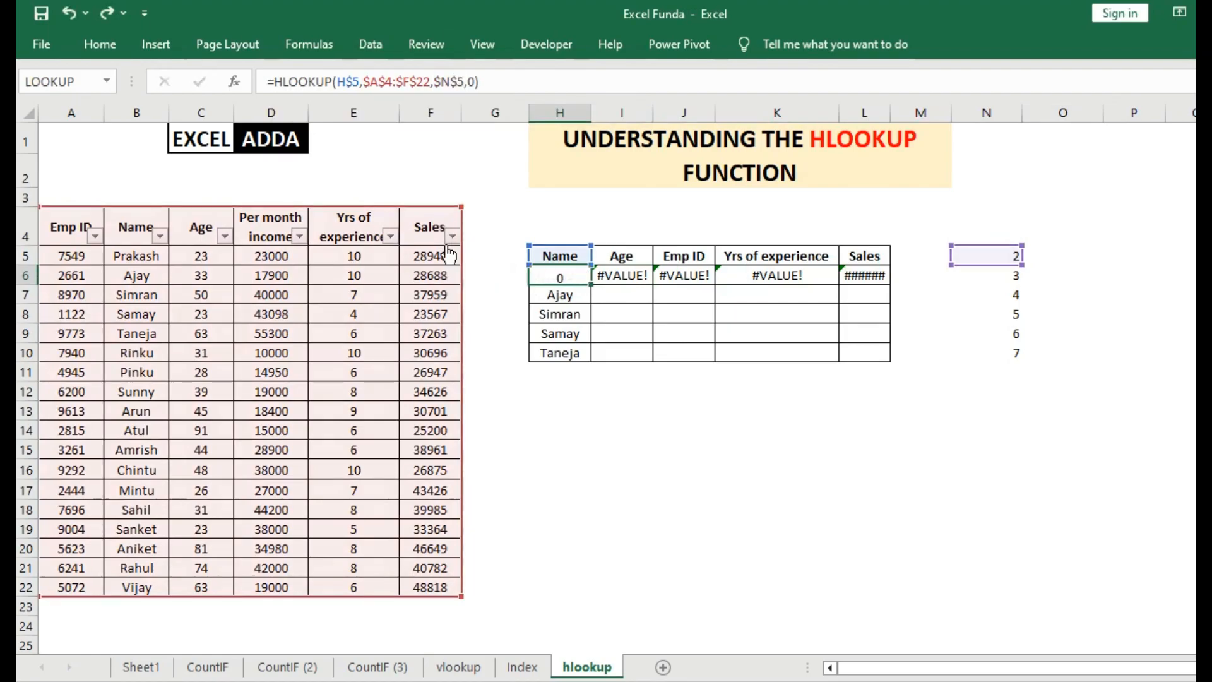
{"action": "key", "text": "Return"}
{"action": "left_click", "coordinate": [574, 279]}
{"action": "left_click_drag", "start_coordinate": [590, 284], "coordinate": [866, 278]}
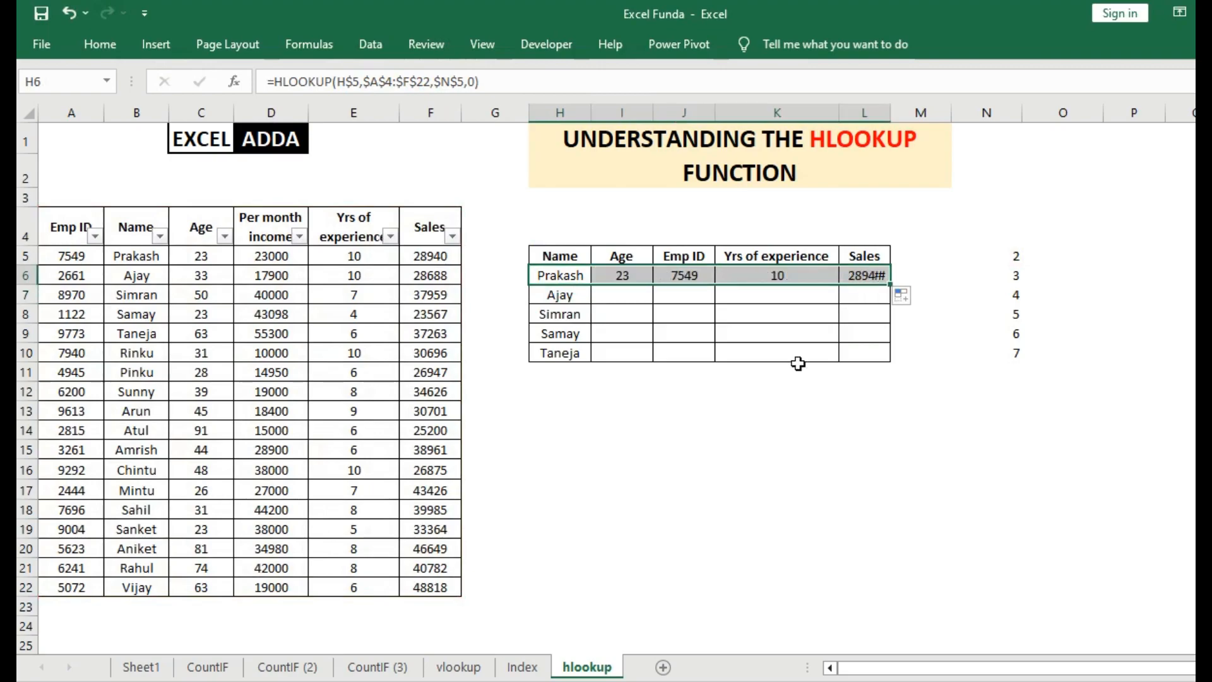
Compare the Age, Emp ID, Yrs of experience and Sales results in row 6 with the employee table's first record.
{"action": "left_click", "coordinate": [613, 278]}
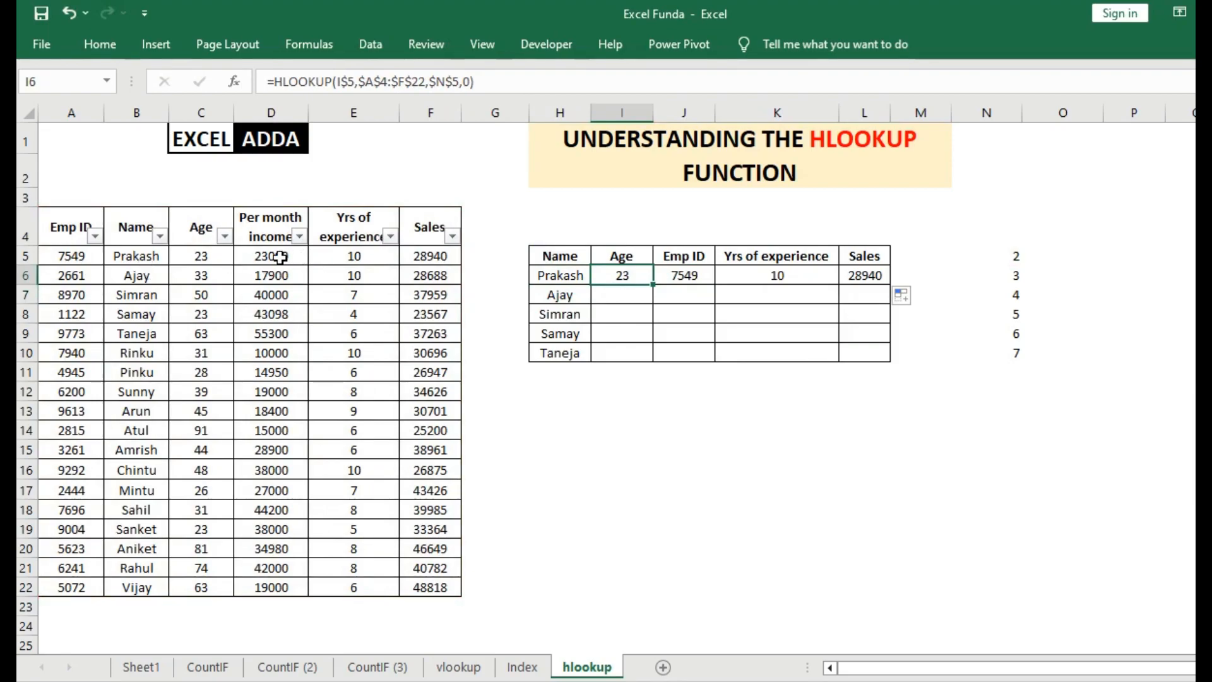
{"action": "left_click", "coordinate": [74, 259]}
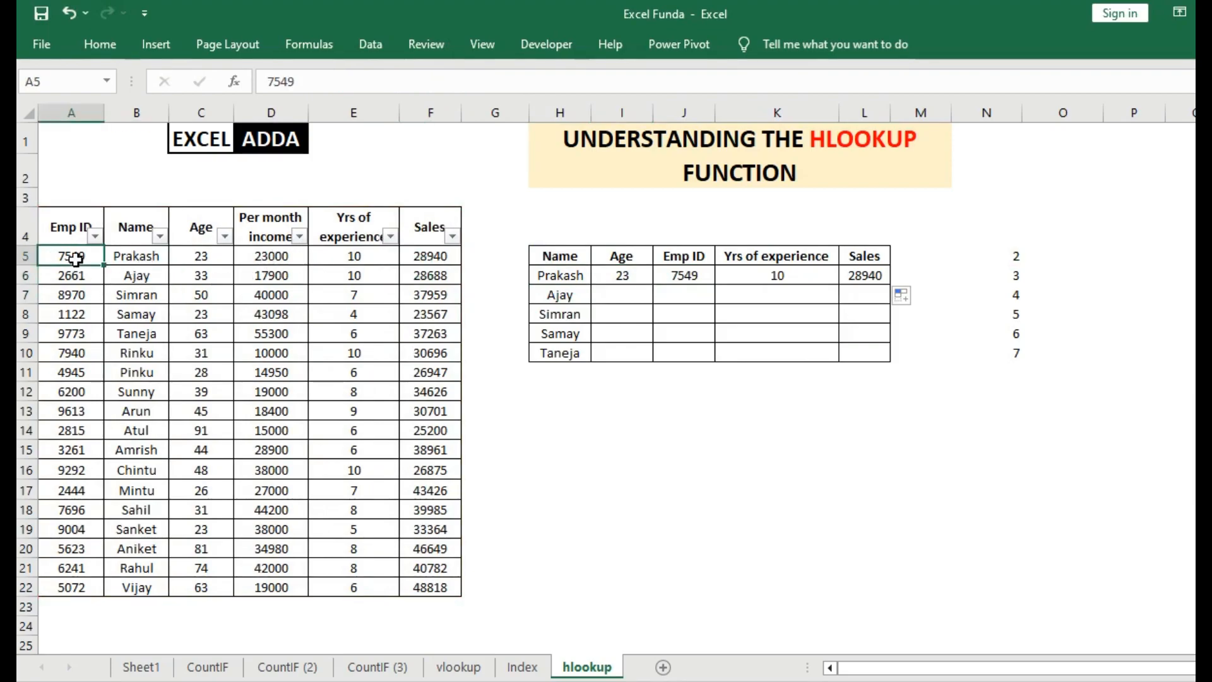
{"action": "left_click", "coordinate": [721, 271]}
{"action": "left_click", "coordinate": [353, 260]}
{"action": "left_click", "coordinate": [842, 276]}
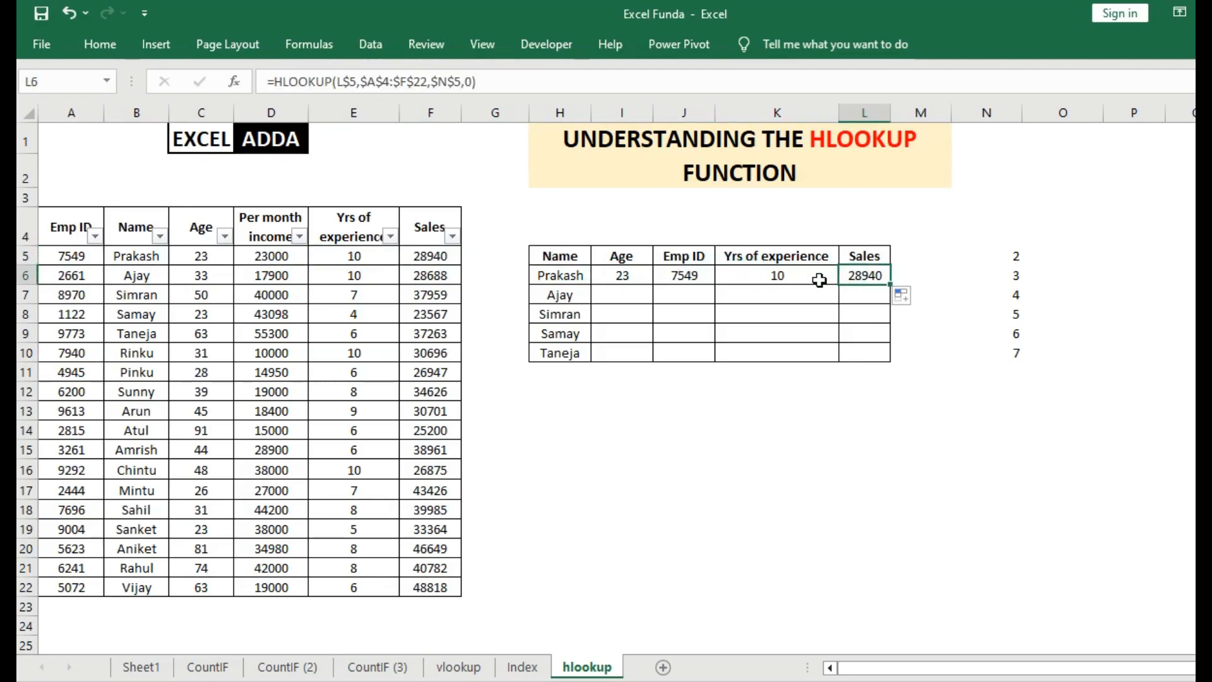
Copy the I6:L6 formulas down to row 10 and change the row index reference in I6 to $N5.
{"action": "left_click_drag", "start_coordinate": [623, 276], "coordinate": [890, 356]}
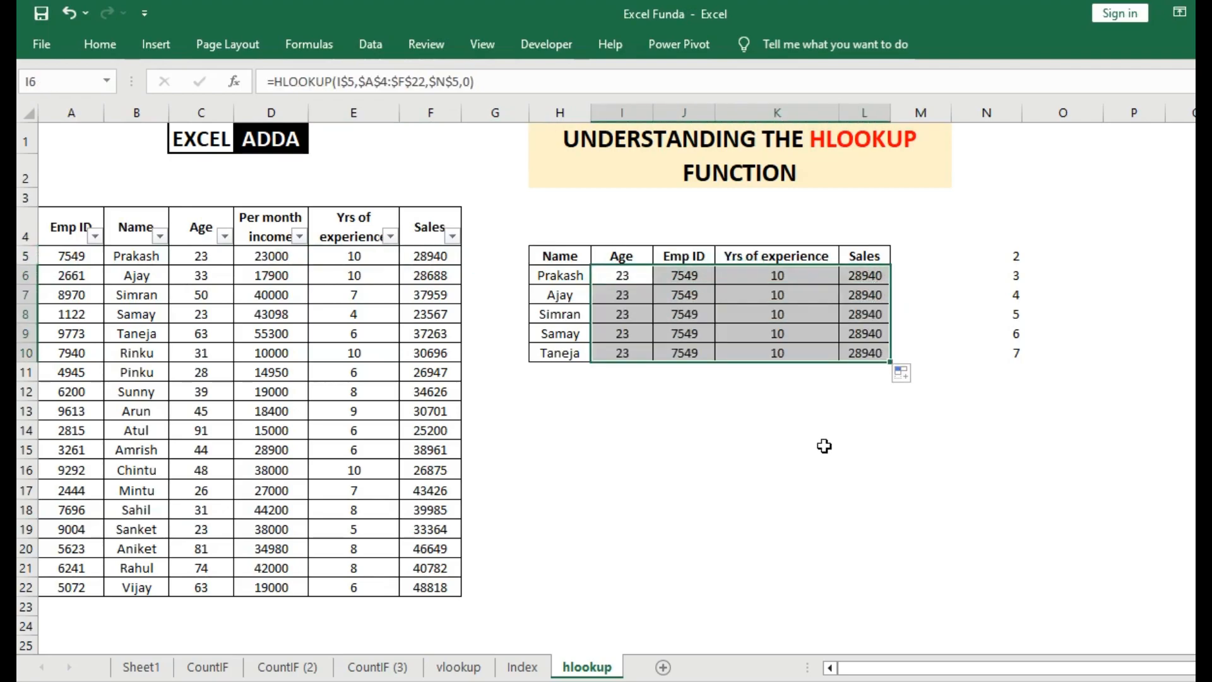
{"action": "left_click", "coordinate": [622, 278]}
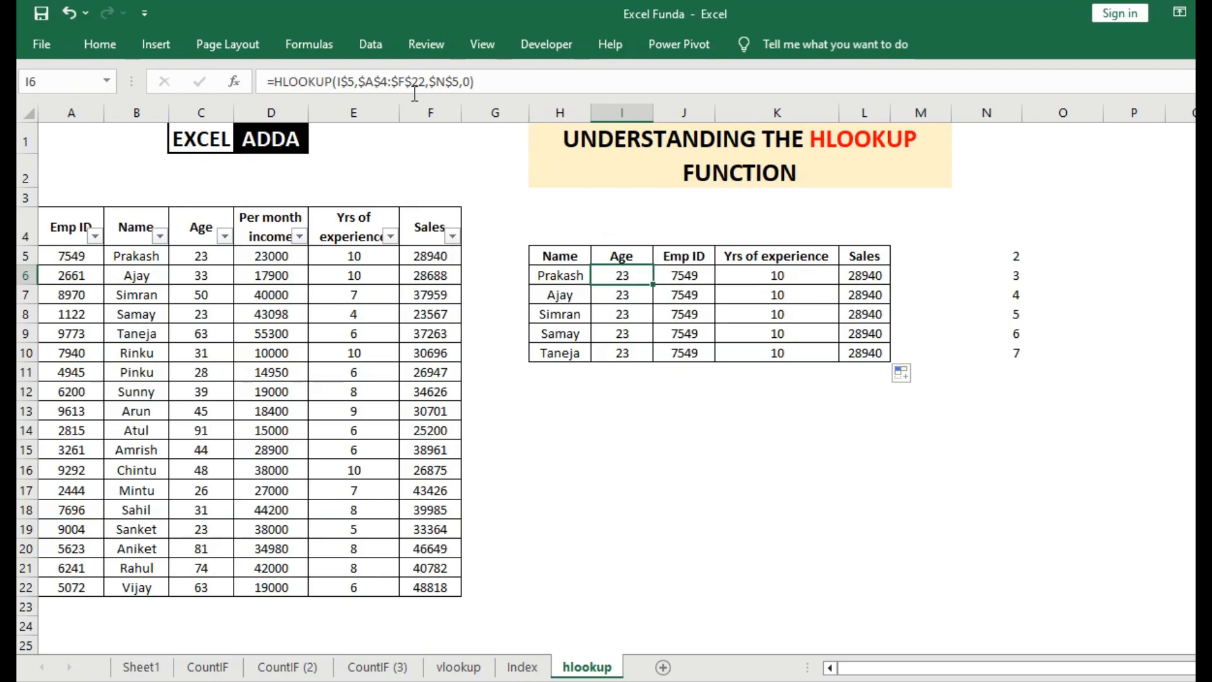
{"action": "left_click", "coordinate": [453, 83]}
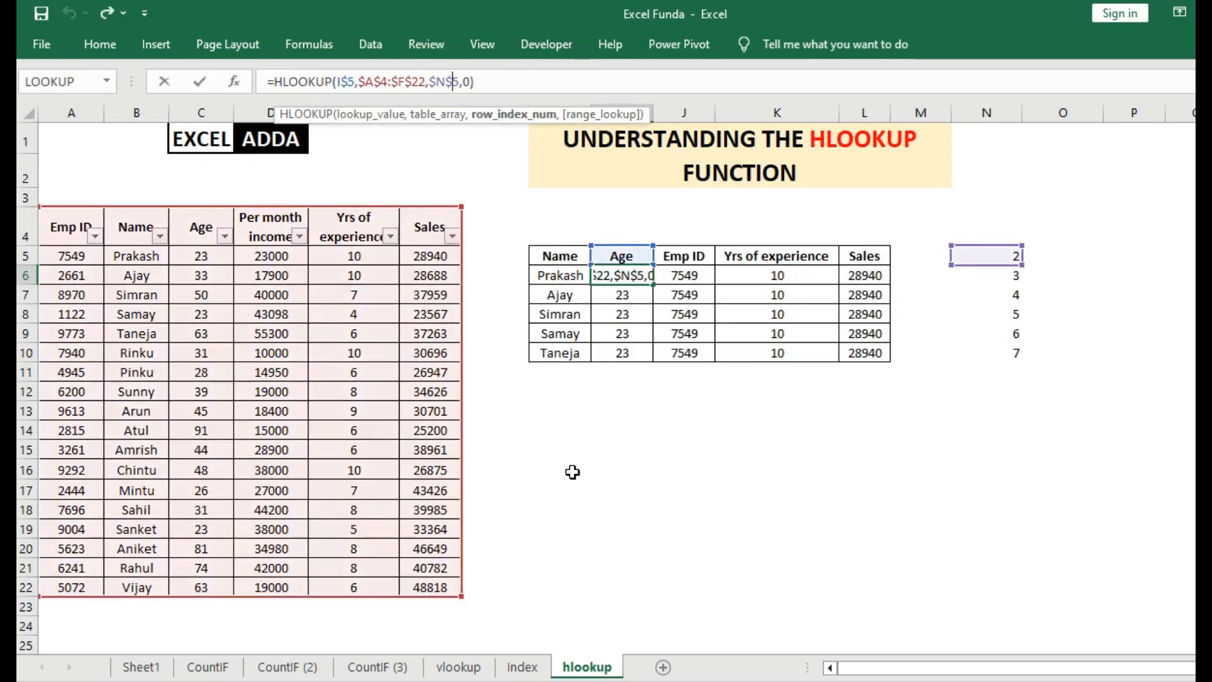
{"action": "key", "text": "BackSpace"}
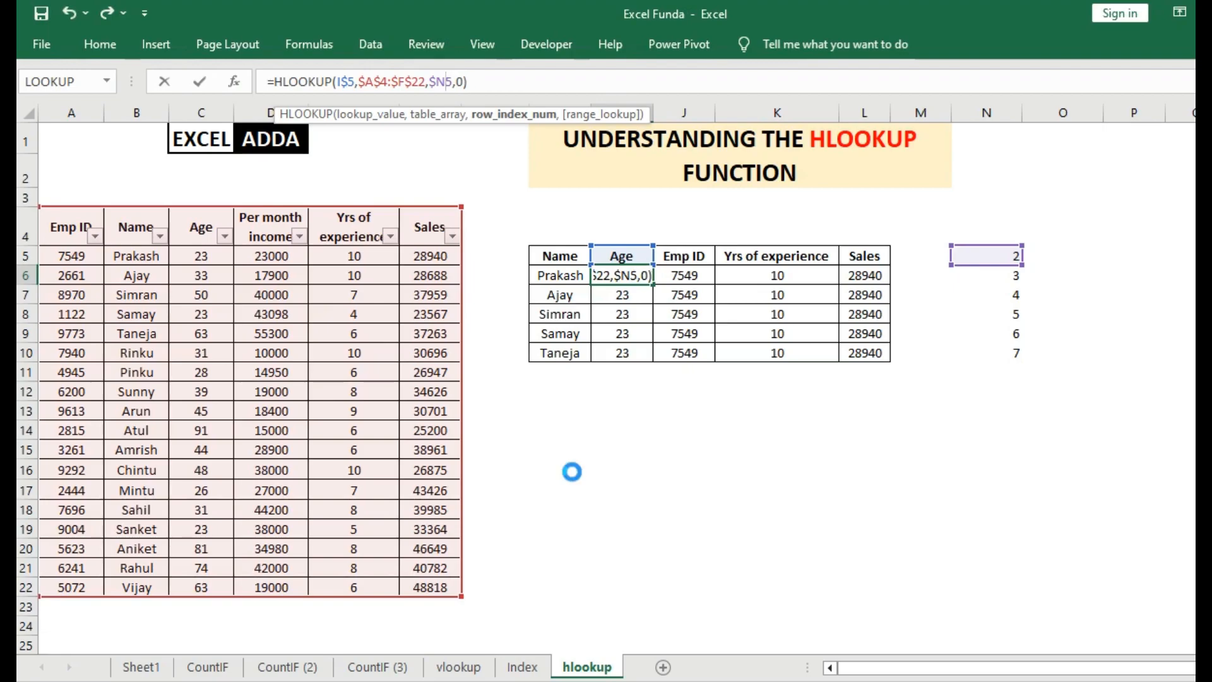
{"action": "key", "text": "Return"}
Unlock the row of the row index reference in the H6 formula so that it reads $N5.
{"action": "left_click", "coordinate": [554, 272]}
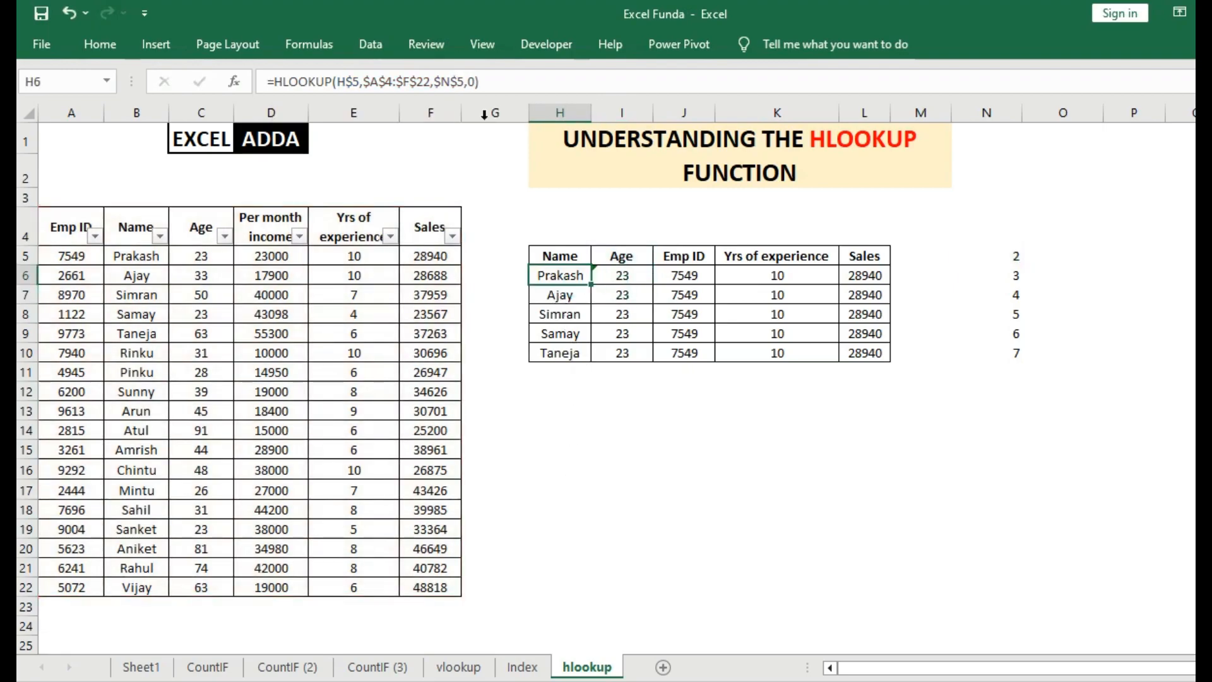
{"action": "left_click", "coordinate": [458, 83]}
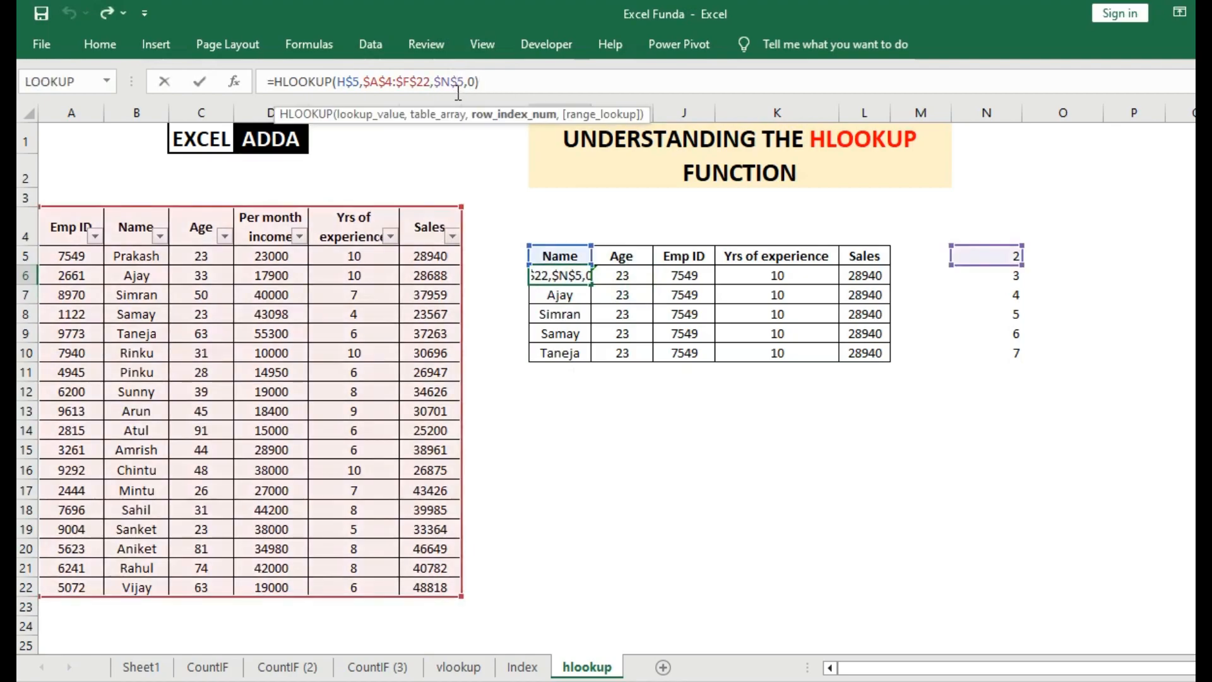
{"action": "key", "text": "BackSpace"}
{"action": "key", "text": "Return"}
Copy the H6 formula across to L6, and fill I6:L6 down to row 10 to complete the results table.
{"action": "left_click_drag", "start_coordinate": [580, 273], "coordinate": [871, 288]}
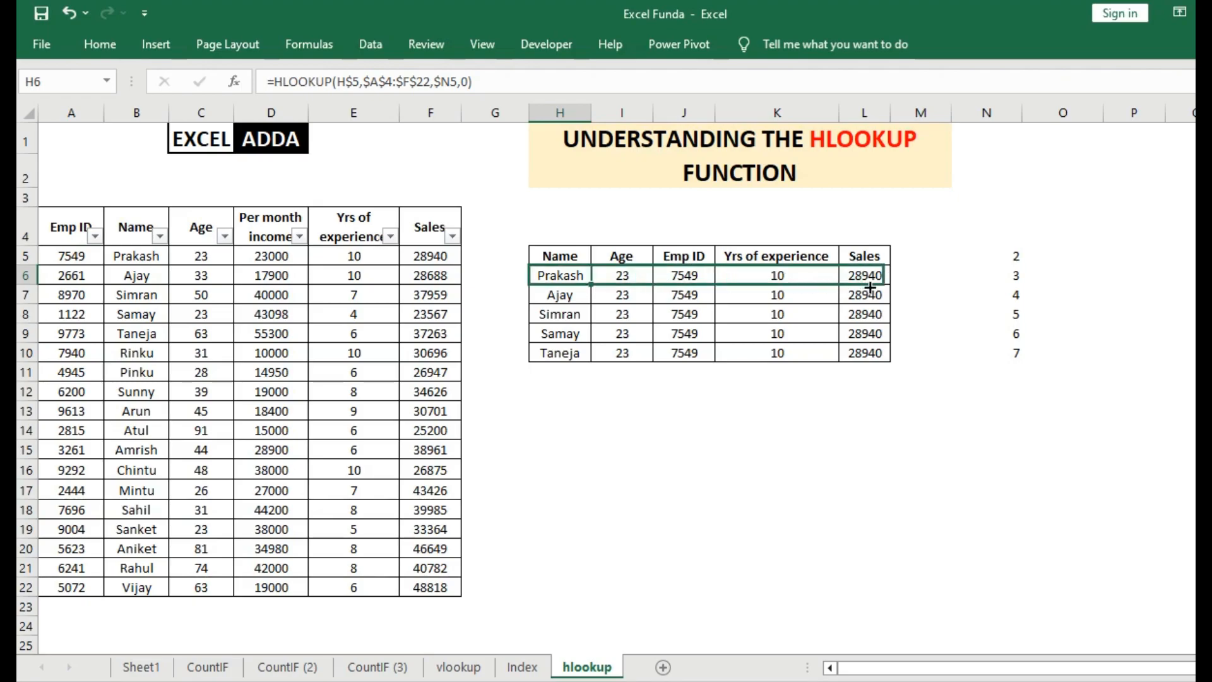
{"action": "left_click_drag", "start_coordinate": [620, 276], "coordinate": [891, 358]}
Examine the Name, Age, Emp ID, Yrs of experience and Sales results in row 8 of the results table.
{"action": "left_click", "coordinate": [639, 312]}
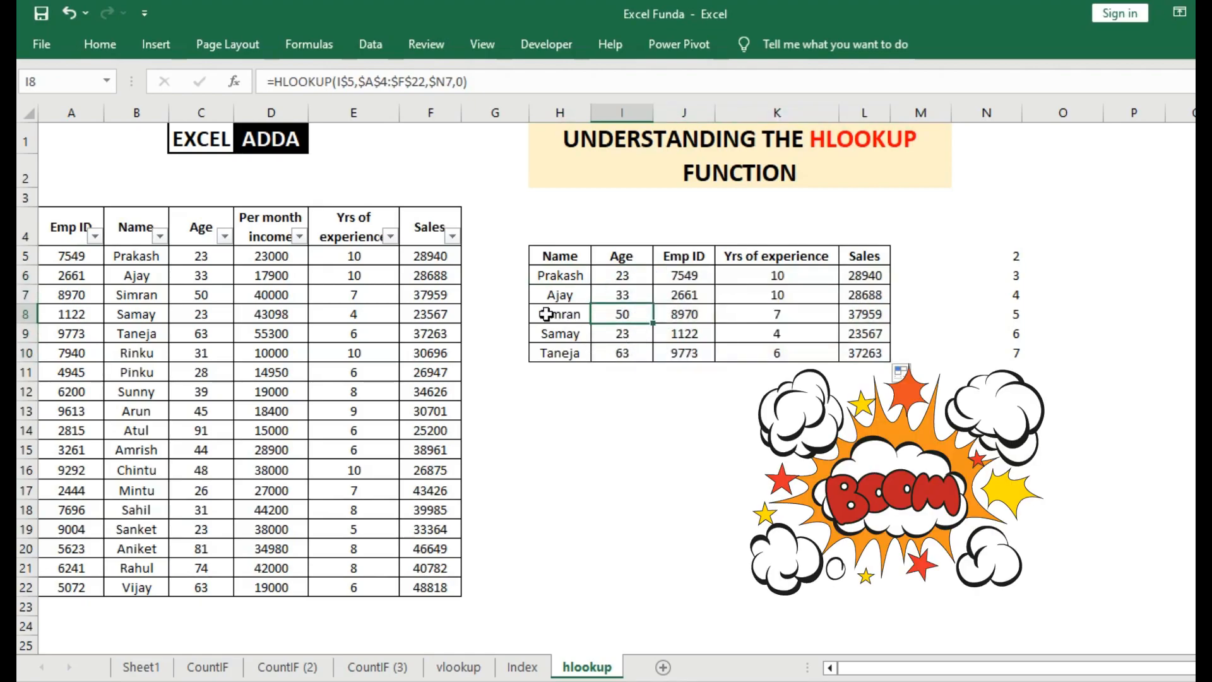
{"action": "left_click", "coordinate": [548, 313]}
{"action": "left_click", "coordinate": [671, 312]}
{"action": "left_click", "coordinate": [771, 311]}
{"action": "left_click", "coordinate": [858, 311]}
Compare each result in row 10 of the results table with the matching record in row 9 of the employee table.
{"action": "left_click", "coordinate": [846, 353]}
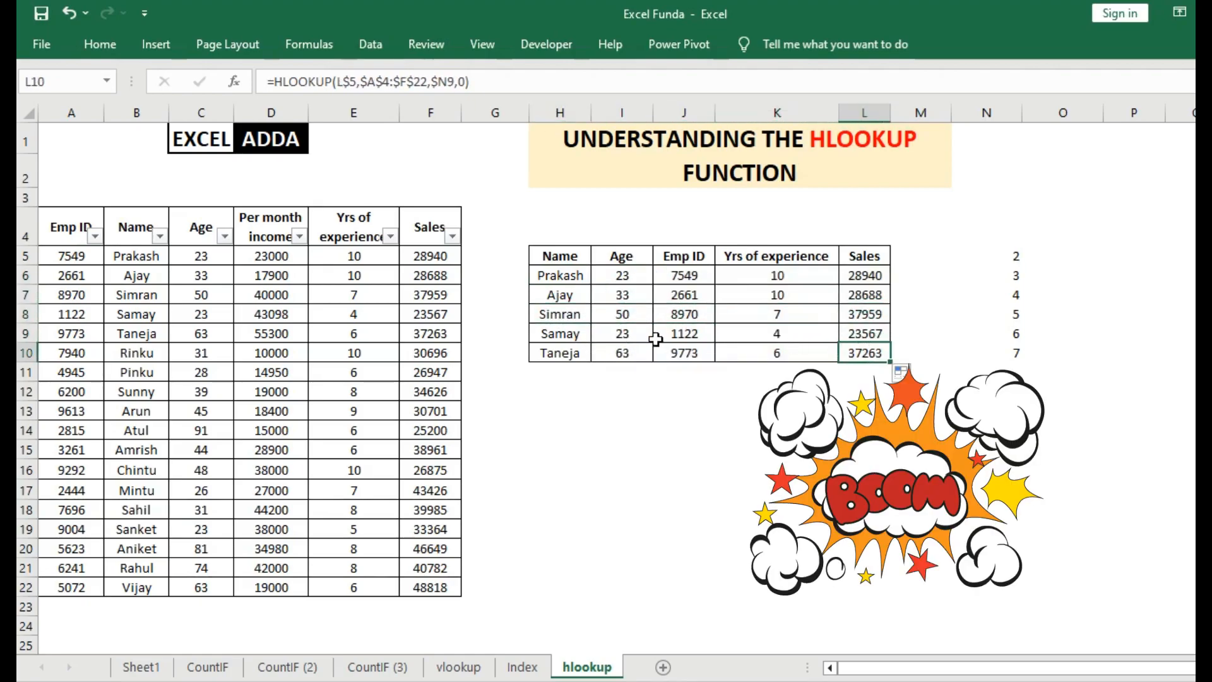
{"action": "left_click", "coordinate": [633, 354]}
{"action": "left_click", "coordinate": [550, 357]}
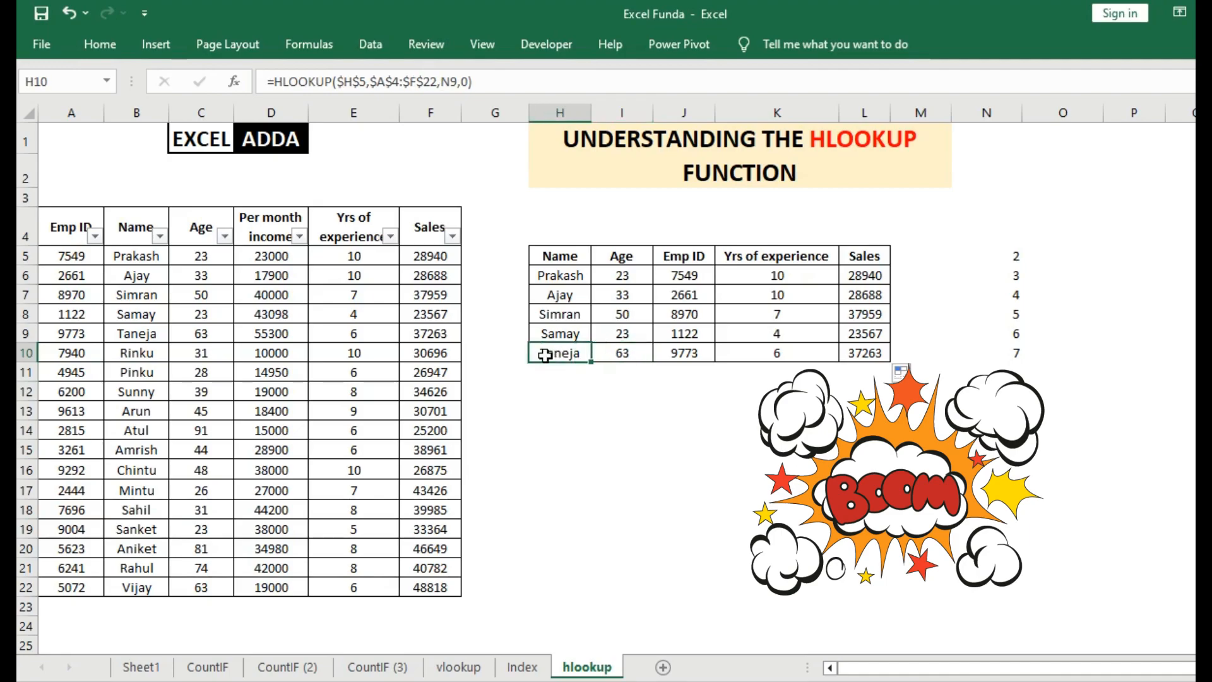
{"action": "left_click", "coordinate": [119, 332]}
{"action": "left_click", "coordinate": [635, 349]}
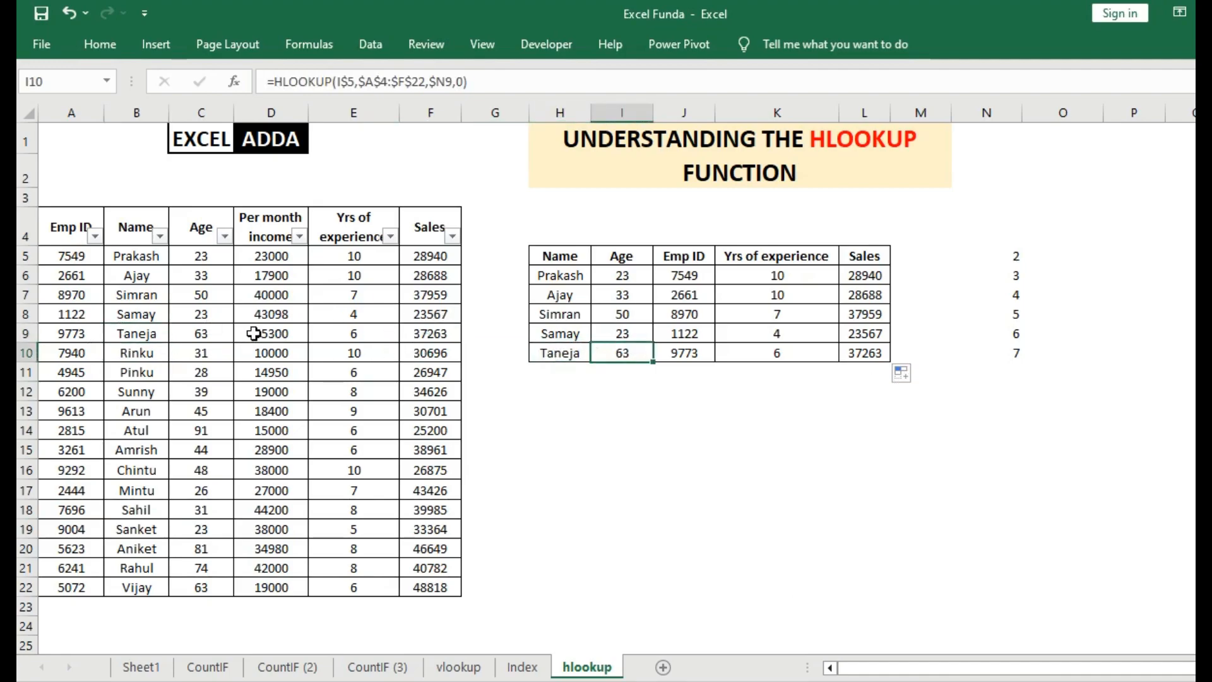
{"action": "left_click", "coordinate": [77, 333]}
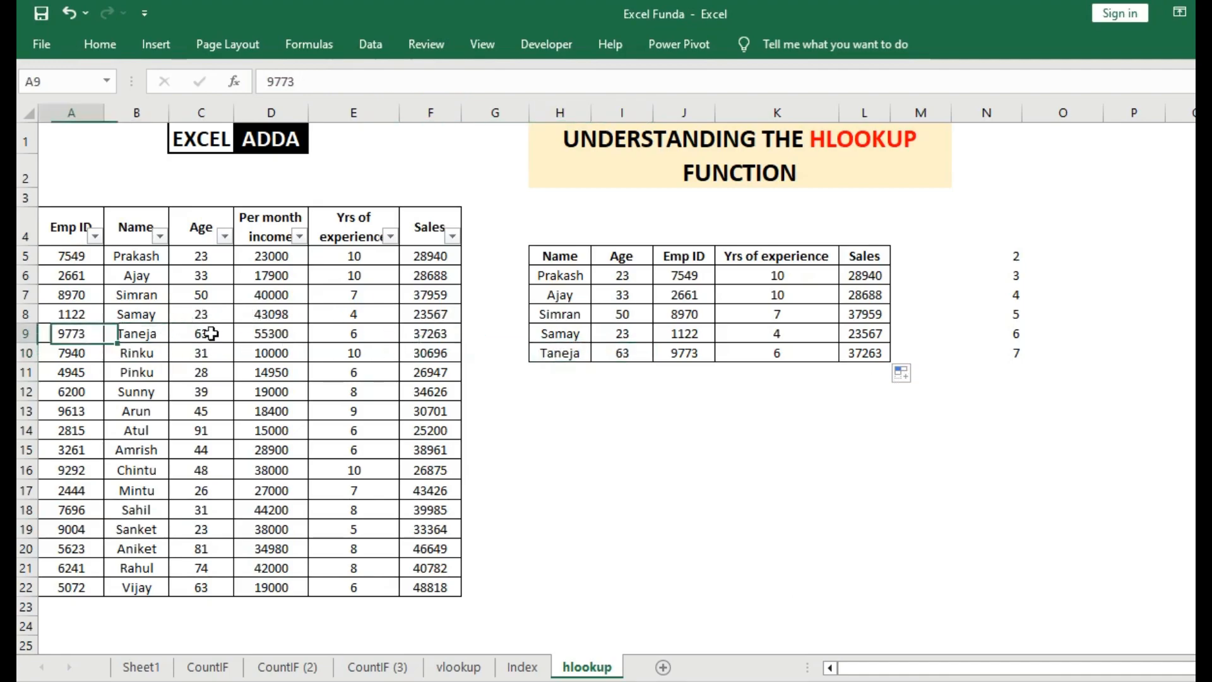
{"action": "left_click", "coordinate": [671, 349]}
{"action": "left_click", "coordinate": [813, 356]}
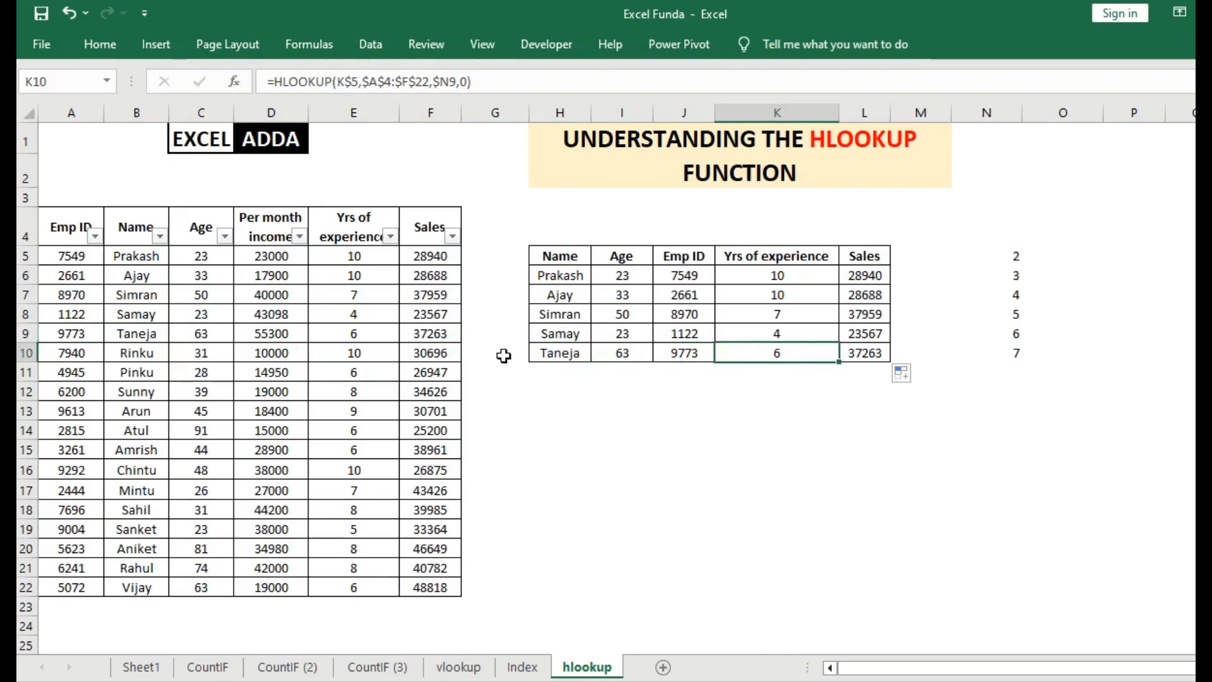
{"action": "left_click", "coordinate": [354, 335]}
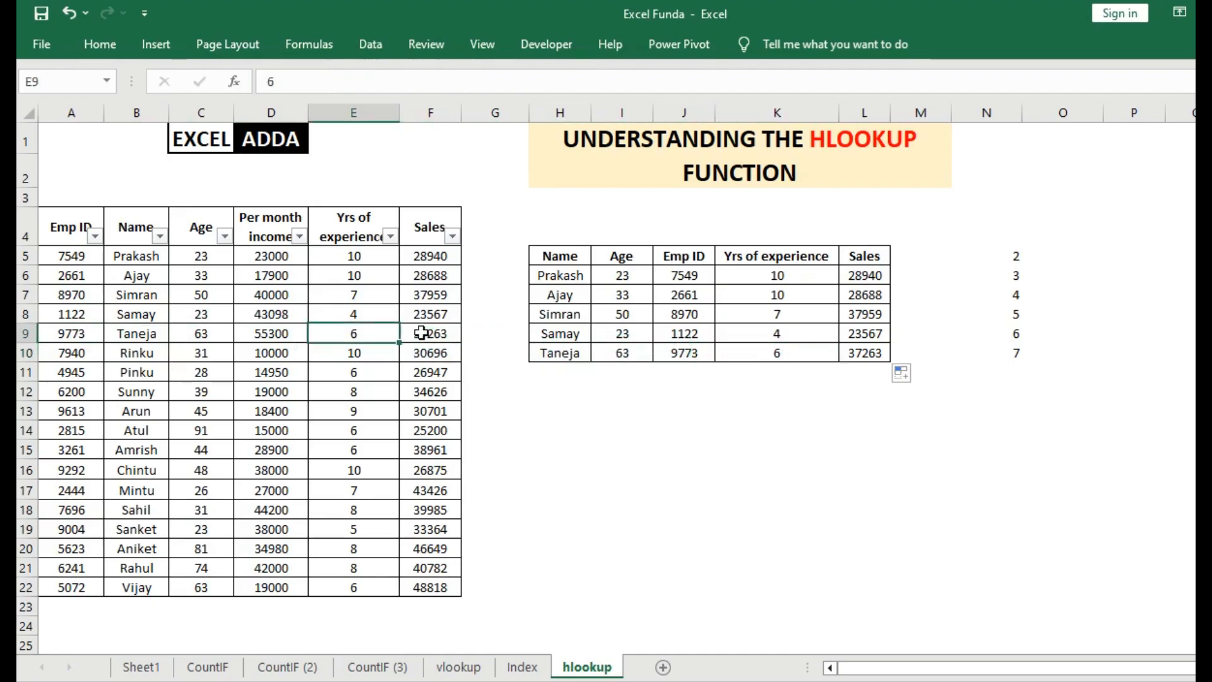
{"action": "left_click", "coordinate": [449, 334]}
{"action": "left_click", "coordinate": [854, 356]}
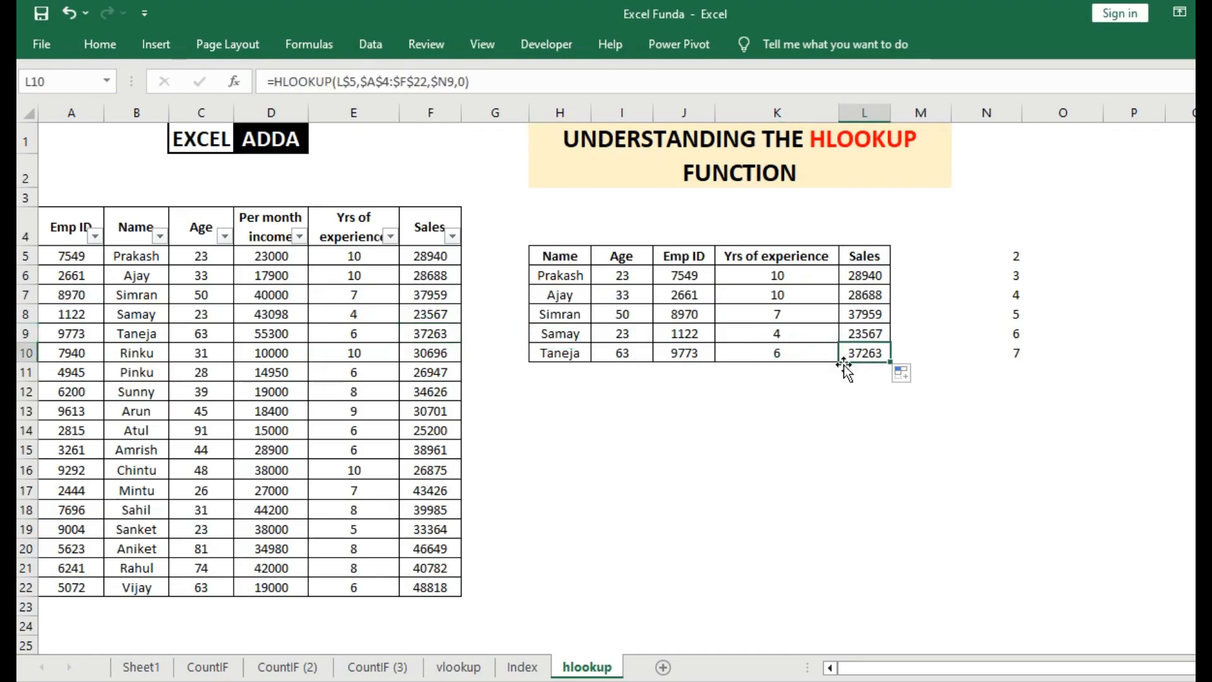
Hide column N with the helper row numbers and select the area G4:O14 around the results table.
{"action": "left_click_drag", "start_coordinate": [1003, 247], "coordinate": [1008, 354]}
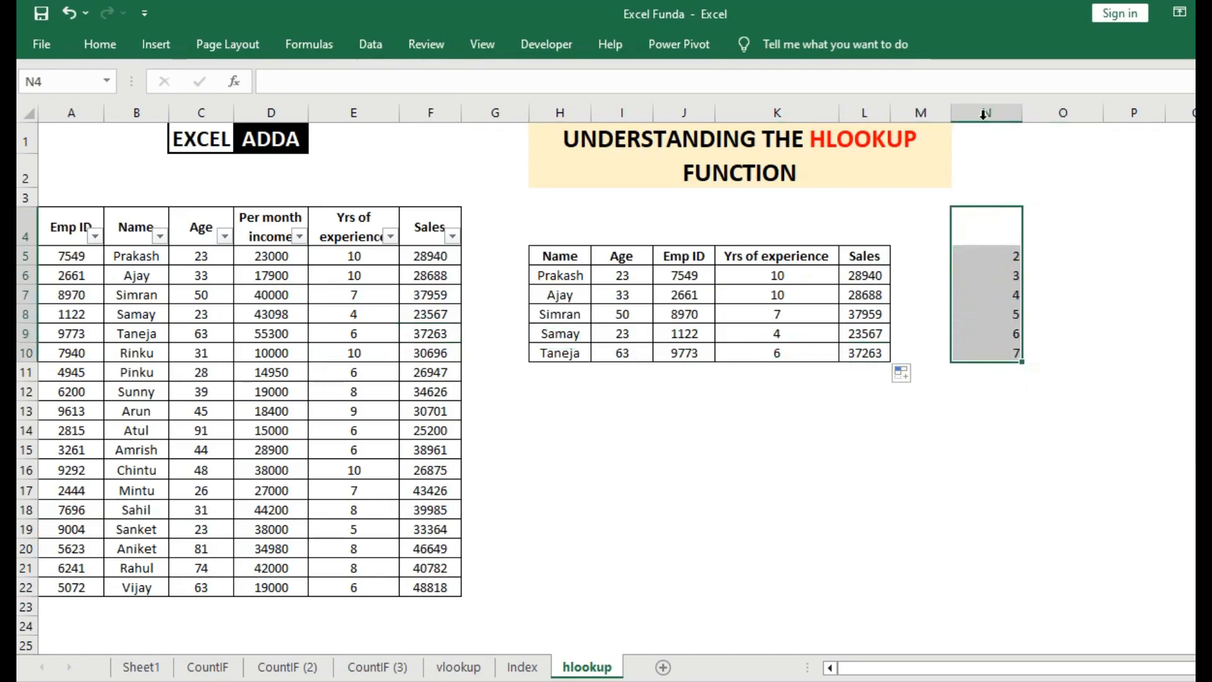
{"action": "left_click", "coordinate": [987, 113]}
{"action": "right_click", "coordinate": [988, 113]}
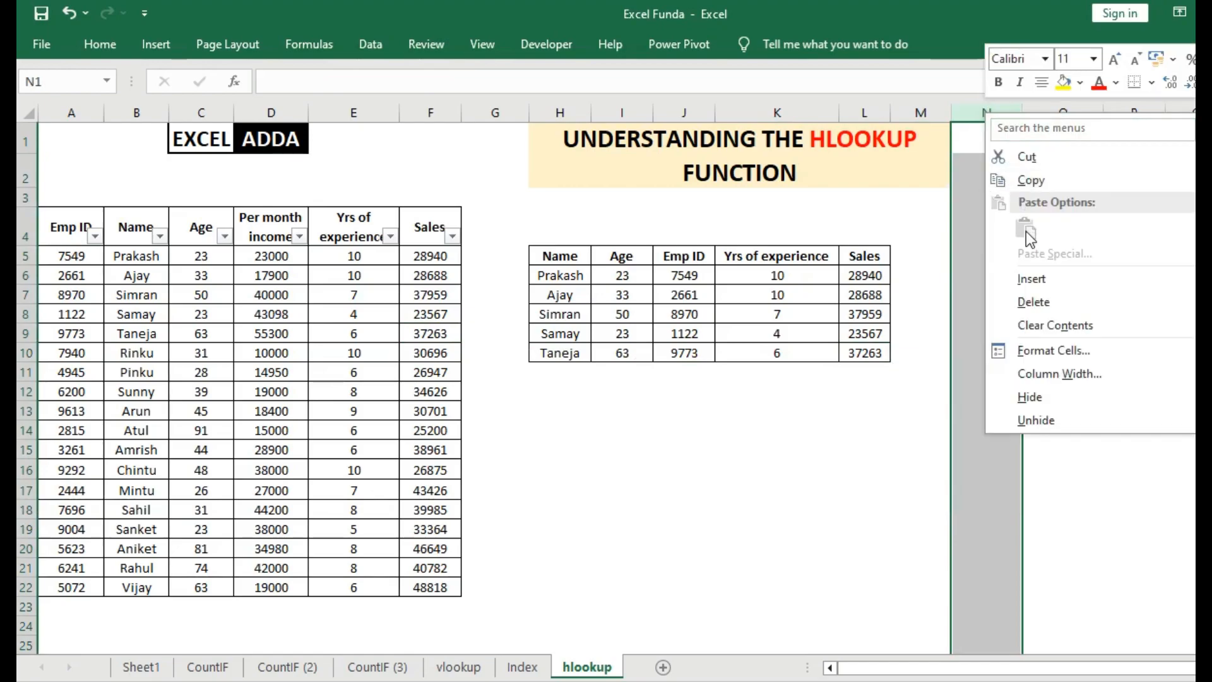
{"action": "left_click", "coordinate": [1039, 395]}
{"action": "left_click", "coordinate": [1001, 313]}
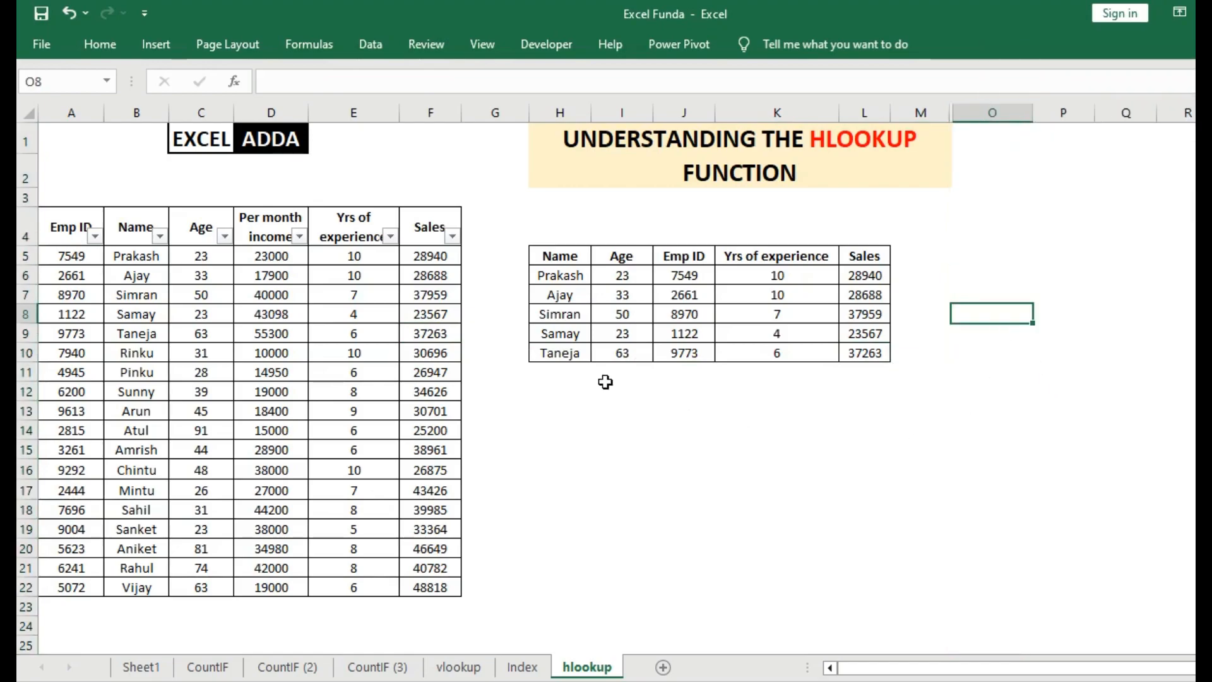
{"action": "left_click_drag", "start_coordinate": [502, 233], "coordinate": [969, 425]}
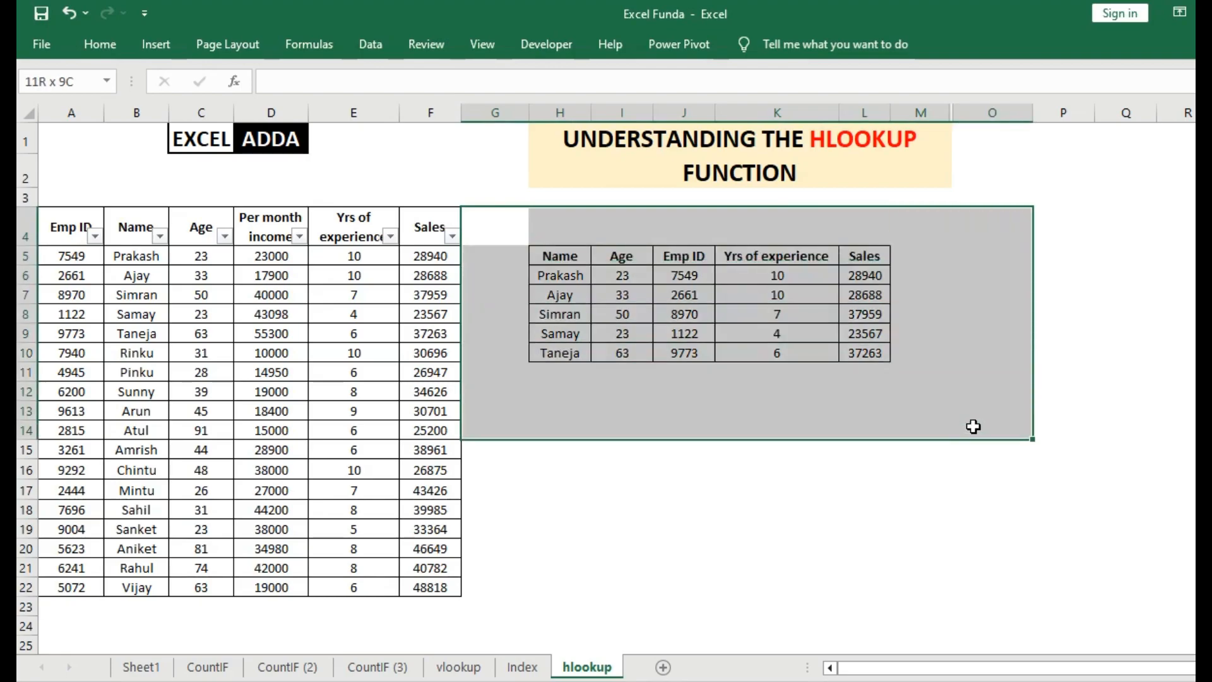
Review the employee table A4:F22 against the results table H5:L10.
{"action": "left_click_drag", "start_coordinate": [70, 225], "coordinate": [435, 589]}
{"action": "left_click_drag", "start_coordinate": [559, 260], "coordinate": [858, 355]}
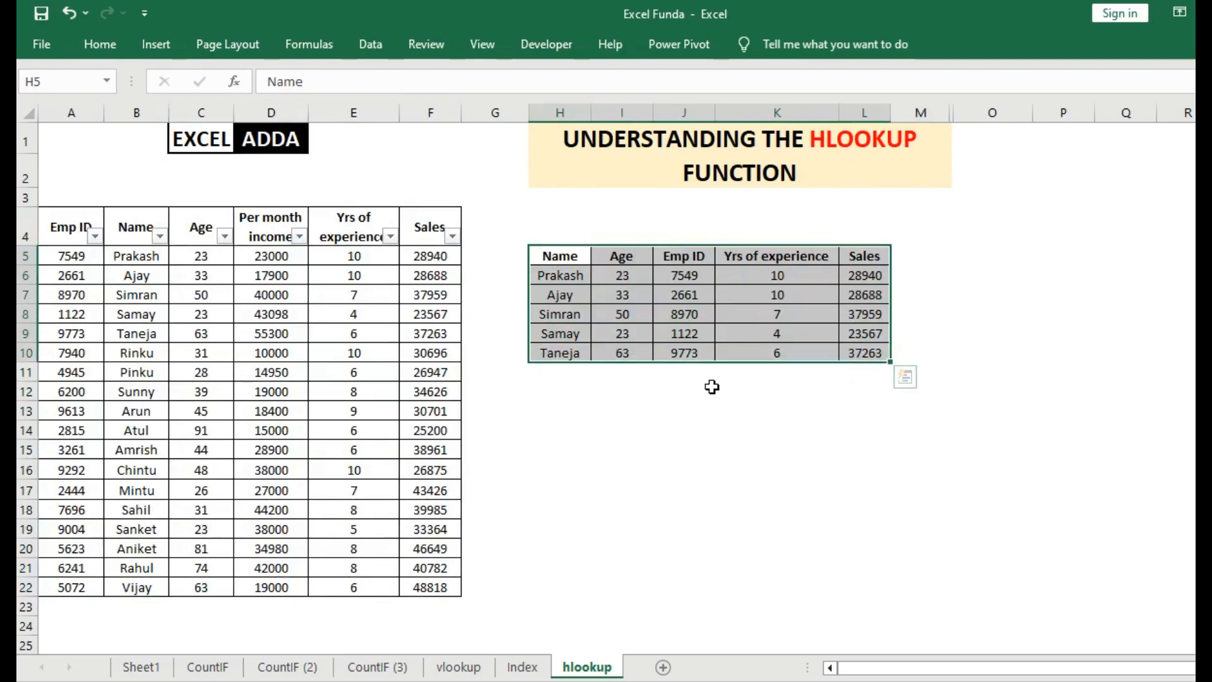
{"action": "left_click", "coordinate": [555, 396]}
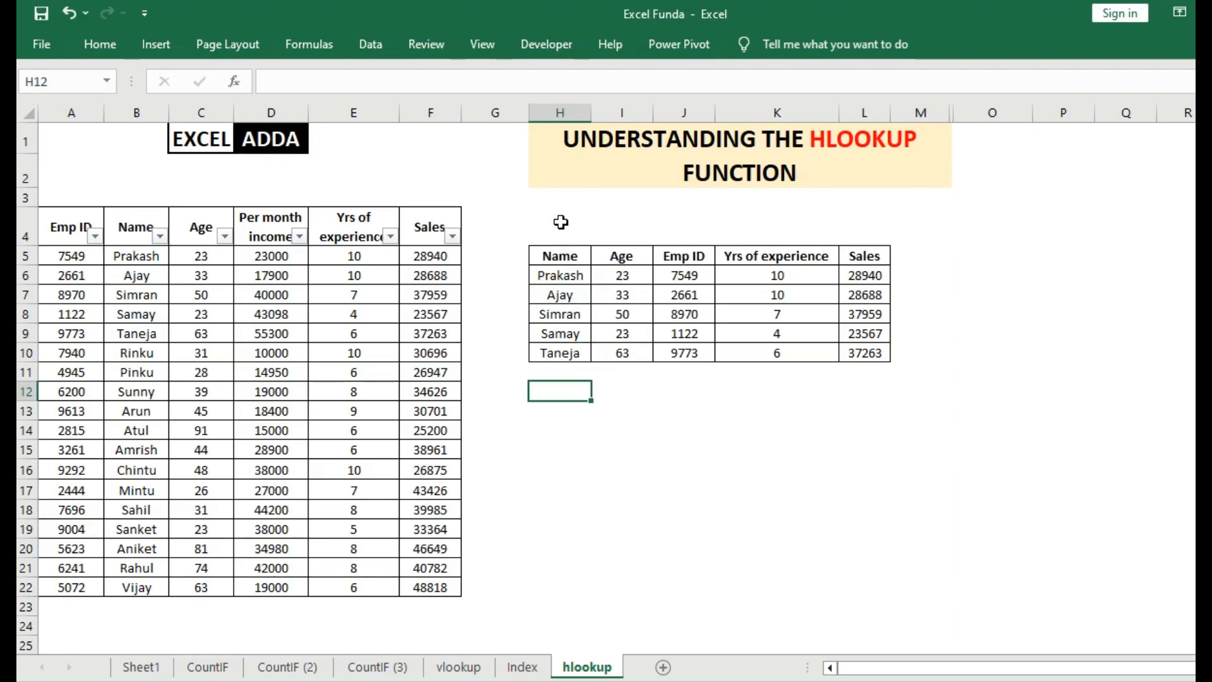
Examine the headers Name, Age, Emp ID, Yrs of experience and Sales in row 5 of the results table.
{"action": "left_click", "coordinate": [558, 255]}
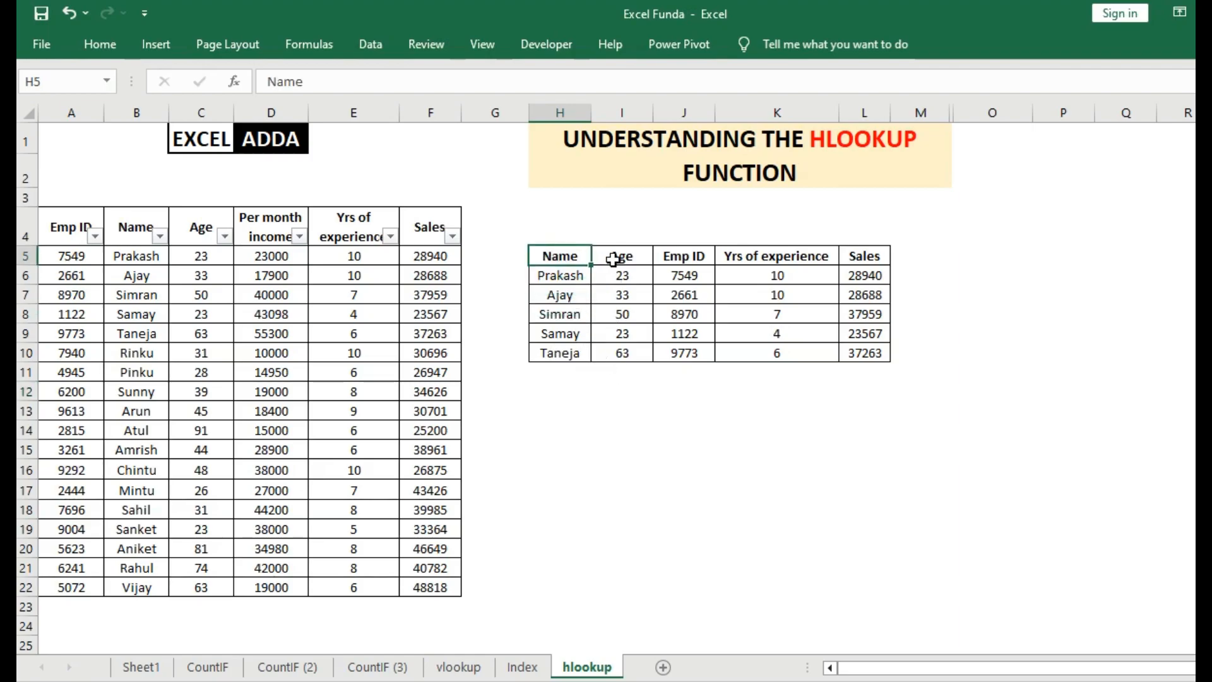
{"action": "left_click", "coordinate": [622, 255]}
{"action": "left_click", "coordinate": [553, 256]}
{"action": "left_click", "coordinate": [622, 256]}
{"action": "left_click", "coordinate": [669, 256]}
{"action": "left_click", "coordinate": [767, 259]}
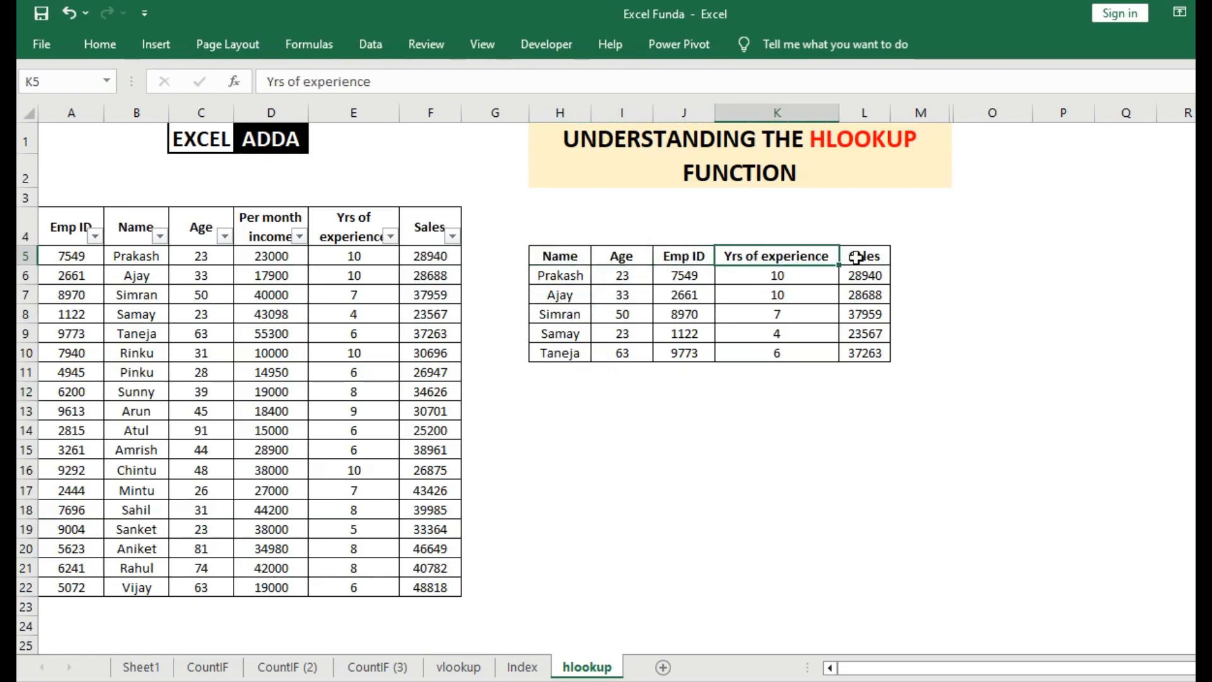
{"action": "left_click", "coordinate": [856, 256]}
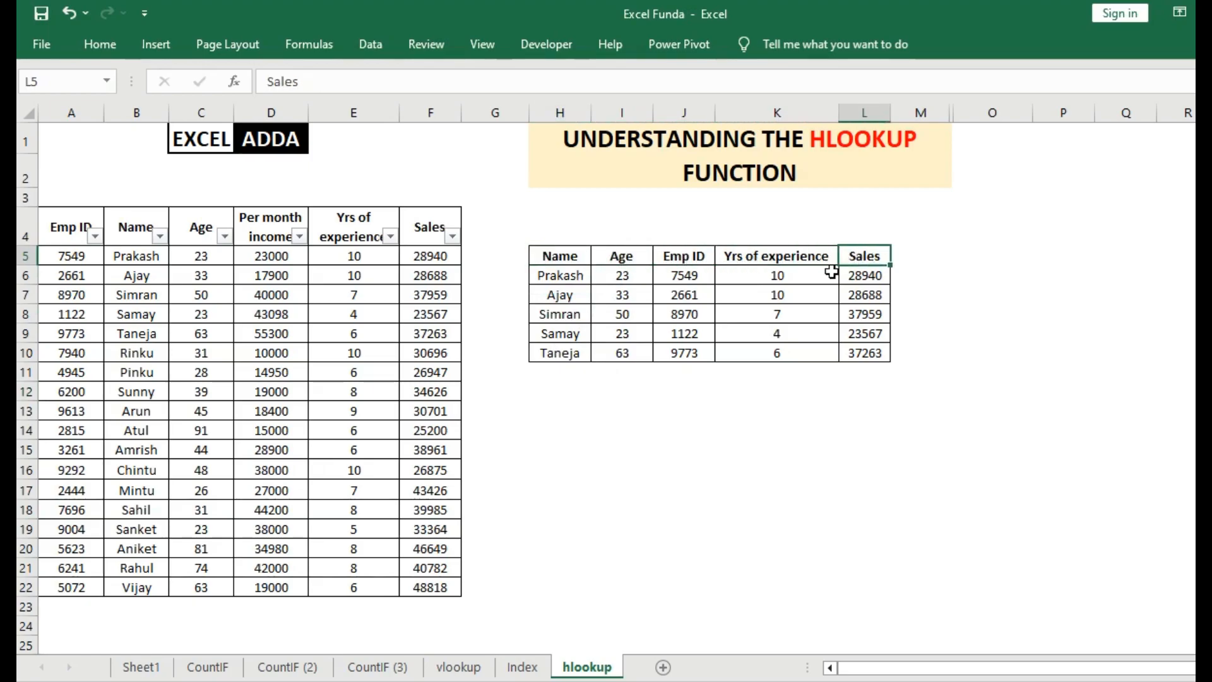
{"action": "left_click_drag", "start_coordinate": [522, 227], "coordinate": [901, 444]}
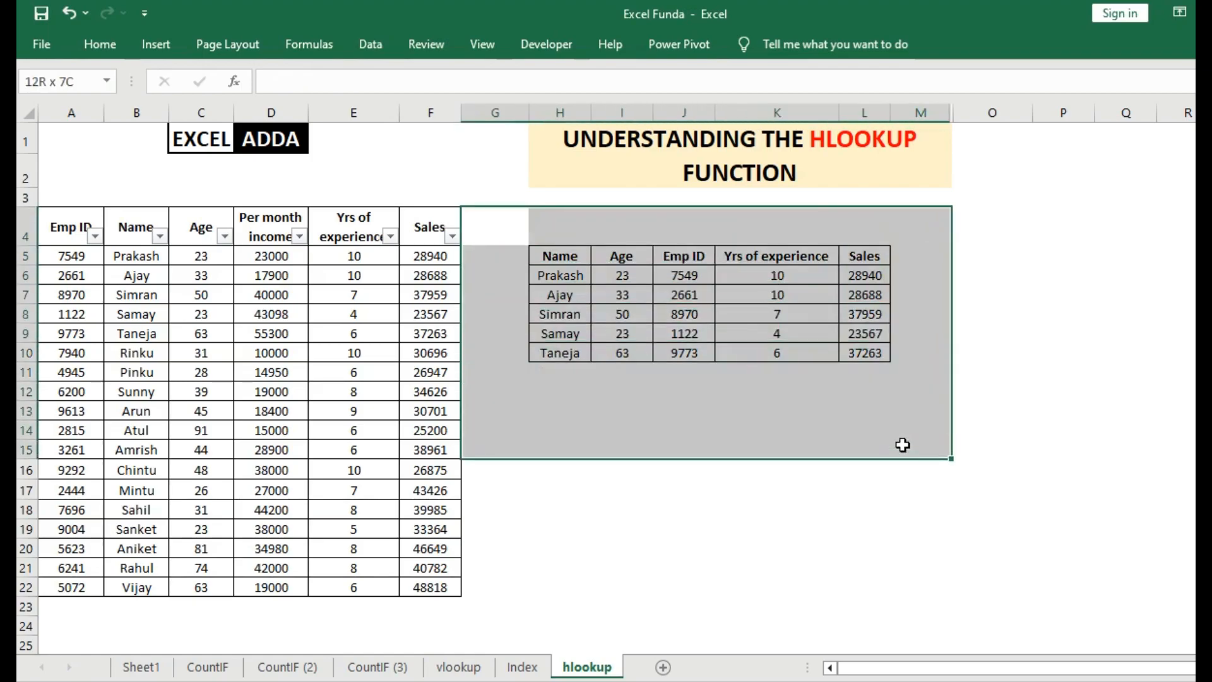
{"action": "left_click", "coordinate": [1050, 387]}
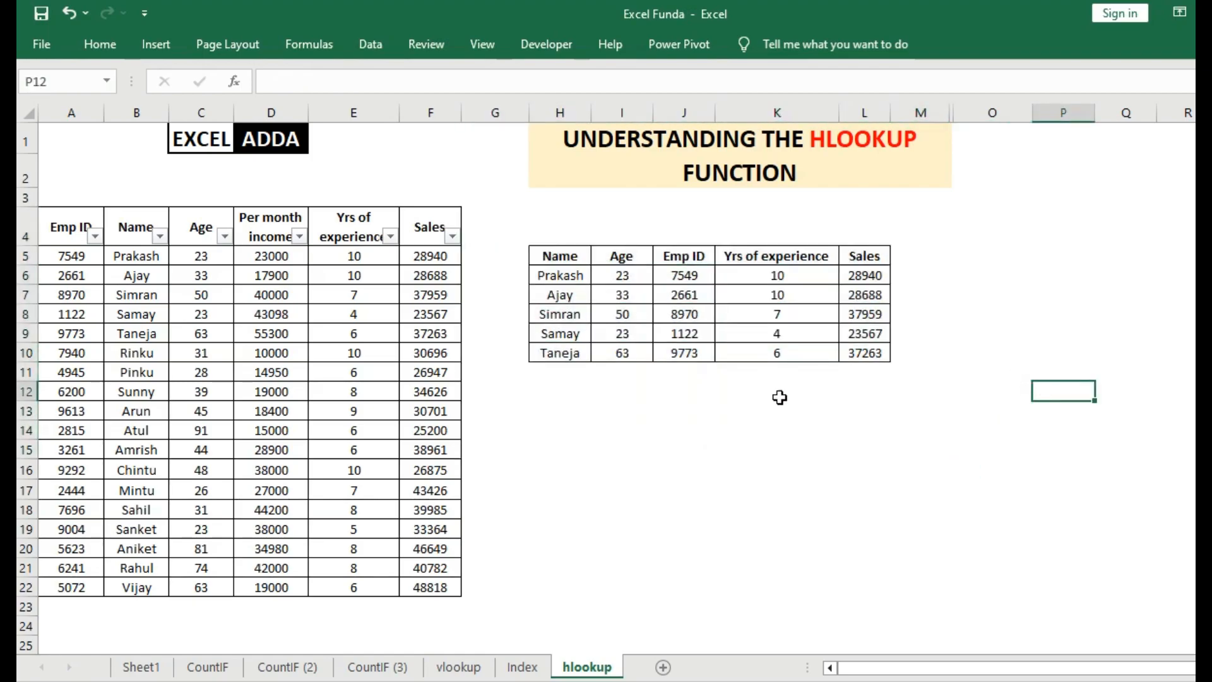
{"action": "left_click", "coordinate": [578, 412]}
{"action": "left_click", "coordinate": [821, 411]}
{"action": "left_click", "coordinate": [931, 413]}
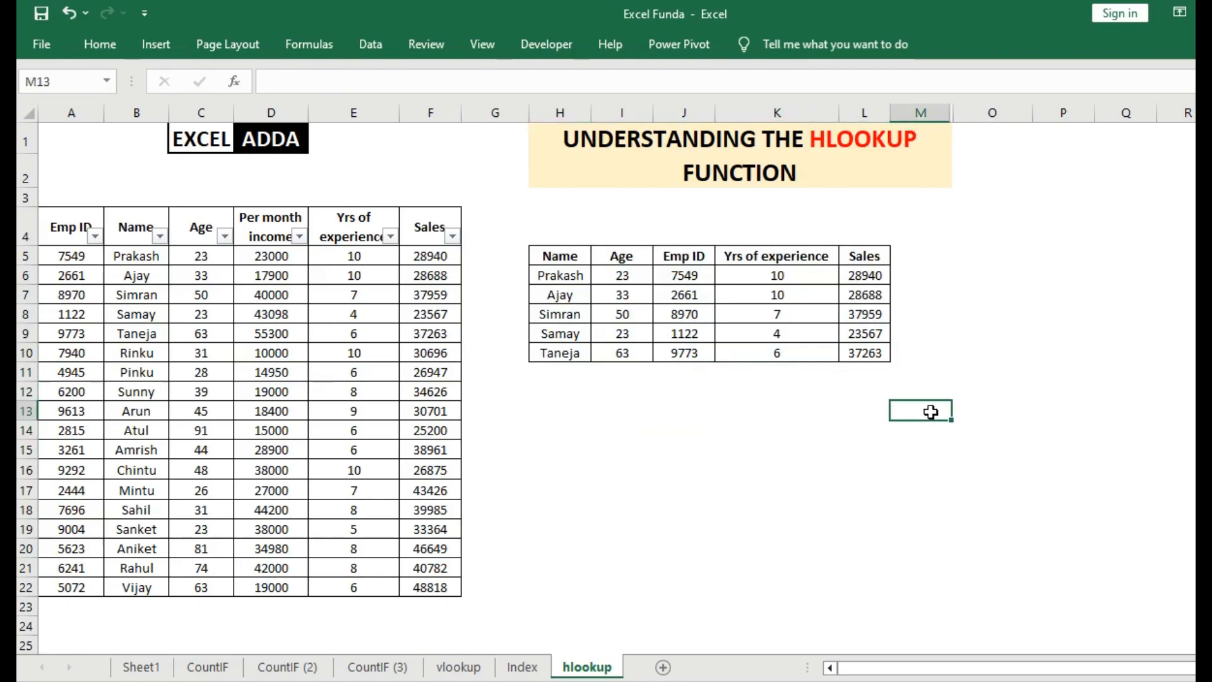